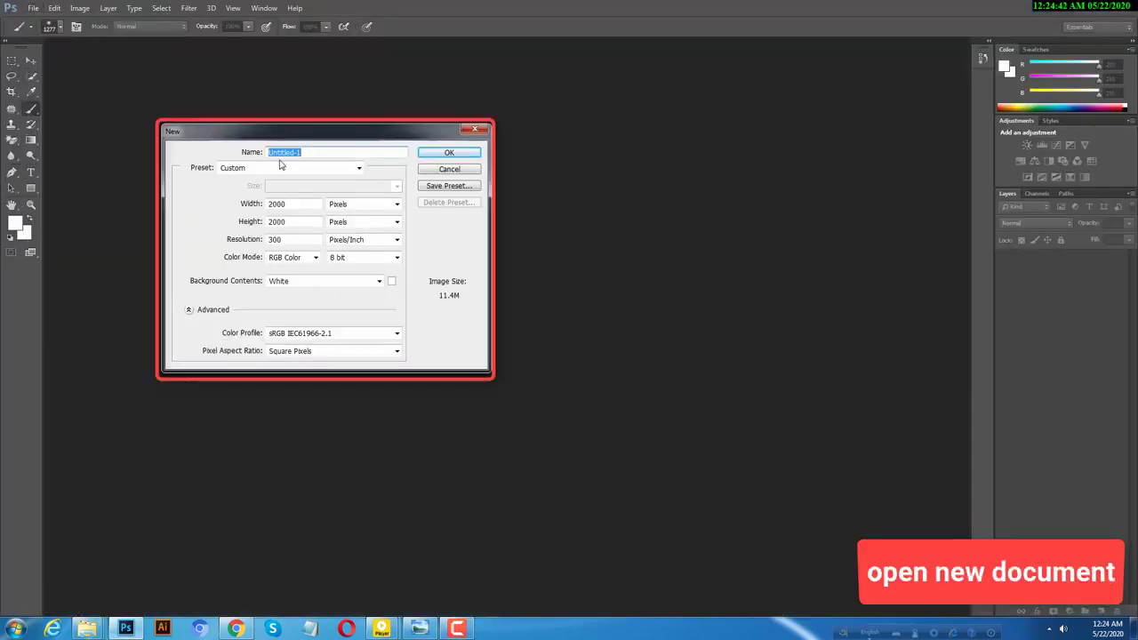
Step: Set the new 2000×2000 px, 300 ppi 'poster design' document to CMYK colour mode
left_click(291, 258)
left_click(287, 295)
Step: Create the document, show rulers, and duplicate the Background layer
left_click(449, 152)
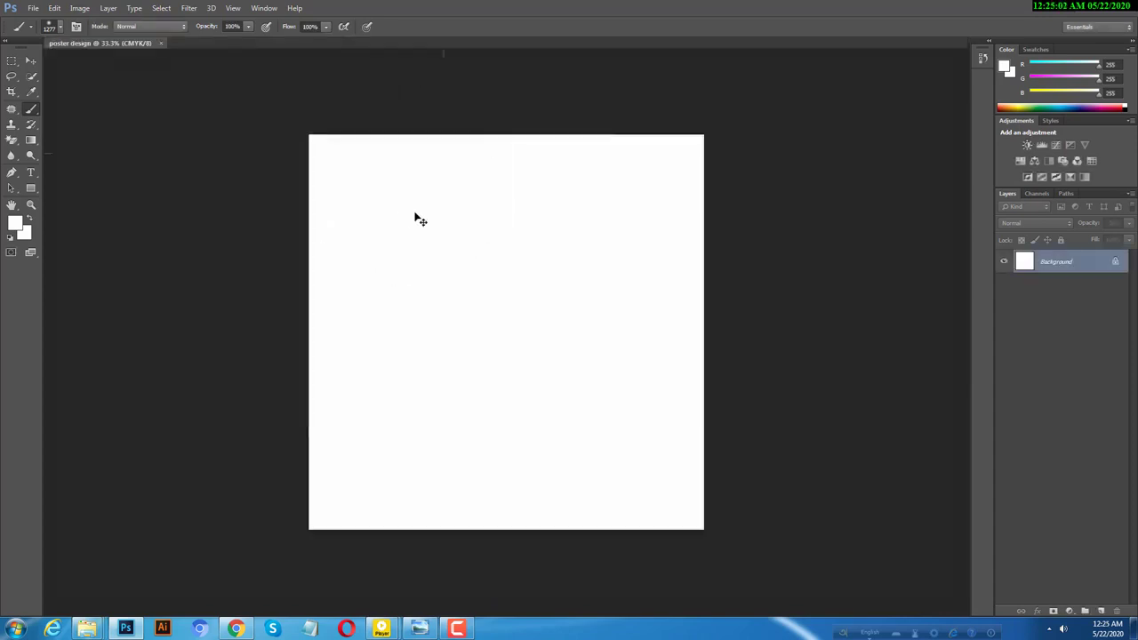
key("v")
key("ctrl+r")
key("ctrl+0")
left_click_drag(1036, 262, 1039, 612)
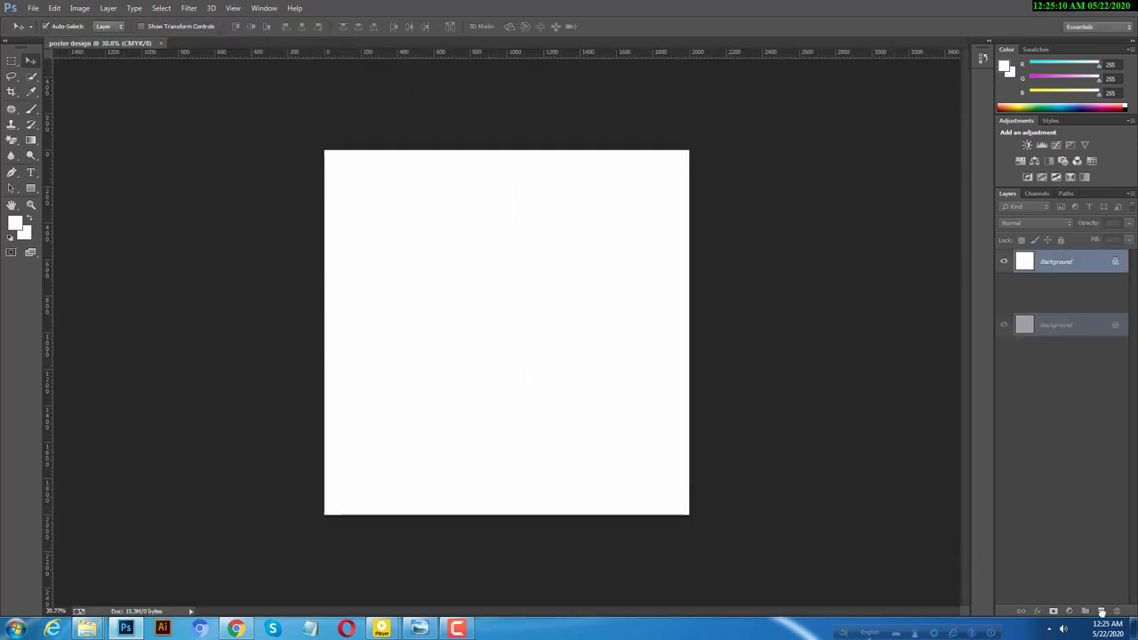
Step: Add a radial Gradient Overlay with a dark blue left colour stop
left_click(1039, 611)
left_click(1058, 562)
left_click(925, 177)
left_click(908, 194)
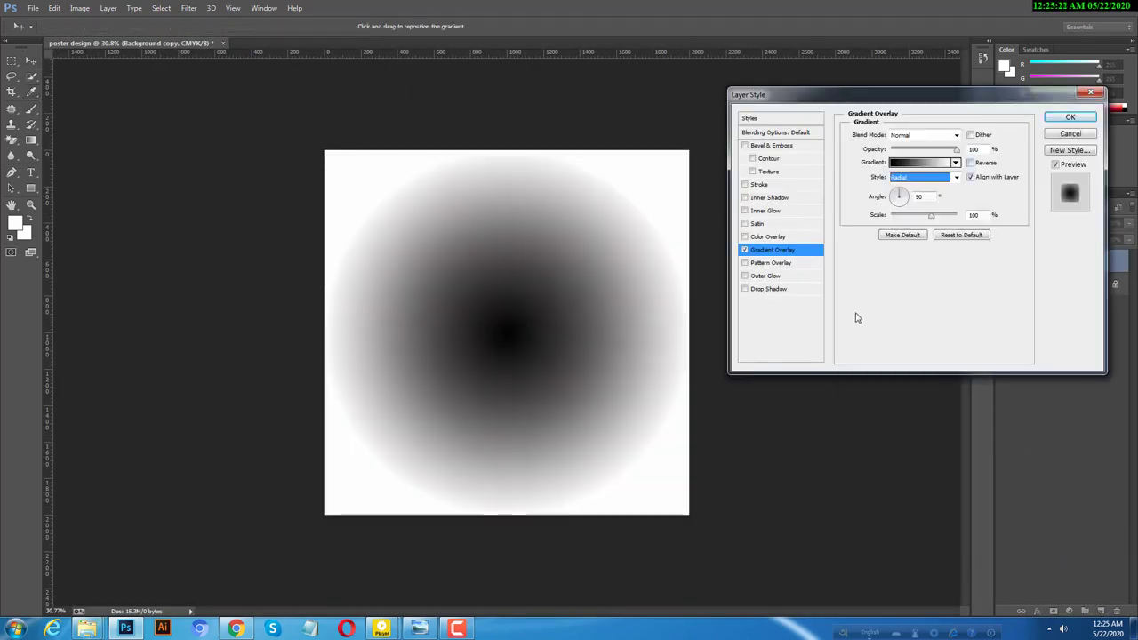
left_click(920, 162)
left_click(855, 311)
left_click(907, 358)
type("00349")
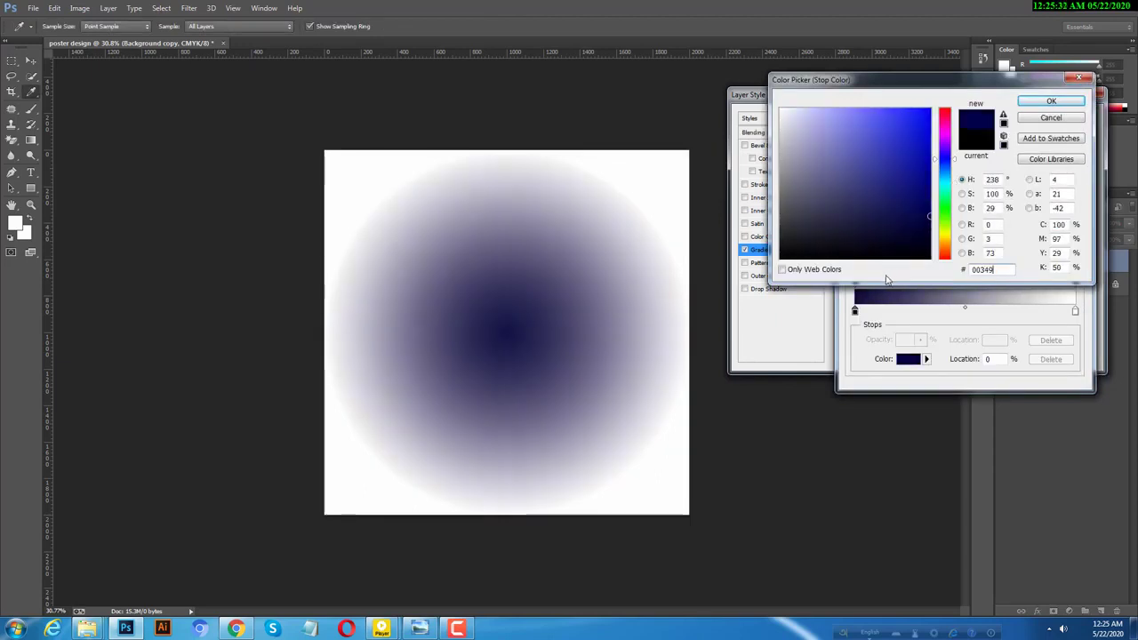
type("0")
key("Return")
Step: Set the right stop to 6bbde8, reverse the gradient, scale 150%, and shift its centre
left_click(1076, 310)
left_click(908, 358)
type("6bb")
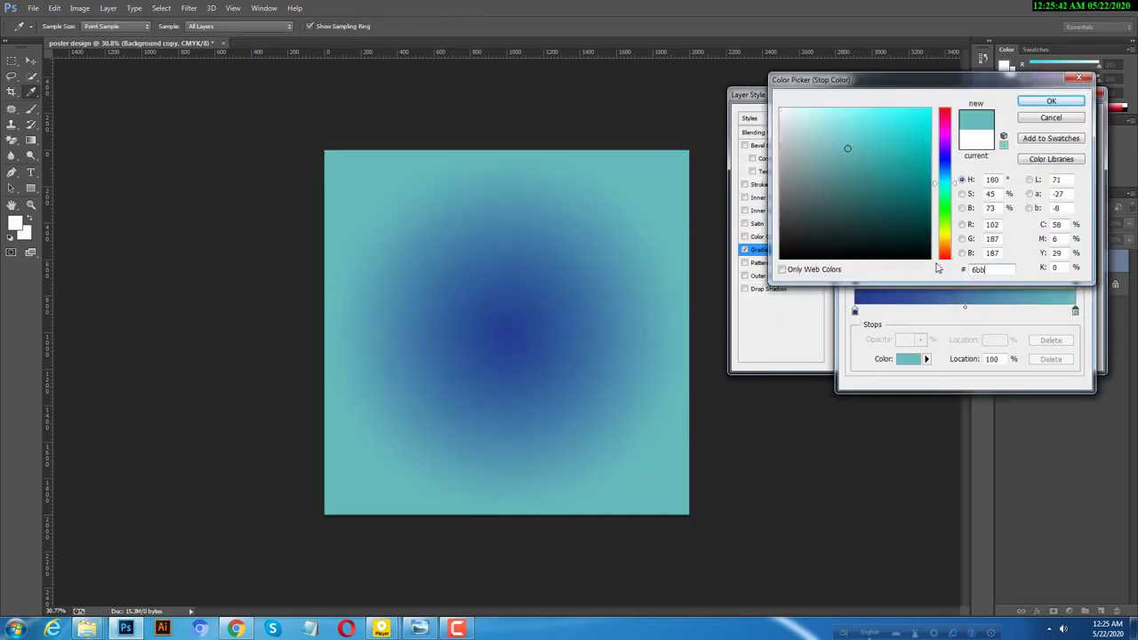
type("de8")
key("Return")
key("Return")
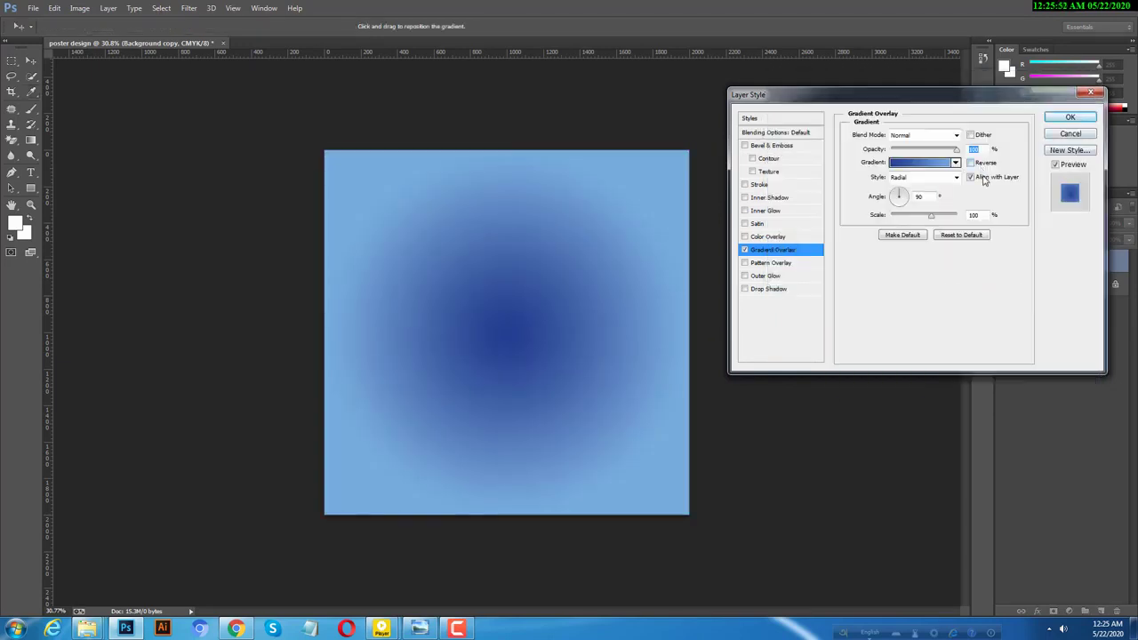
left_click(978, 164)
left_click_drag(932, 216, 956, 216)
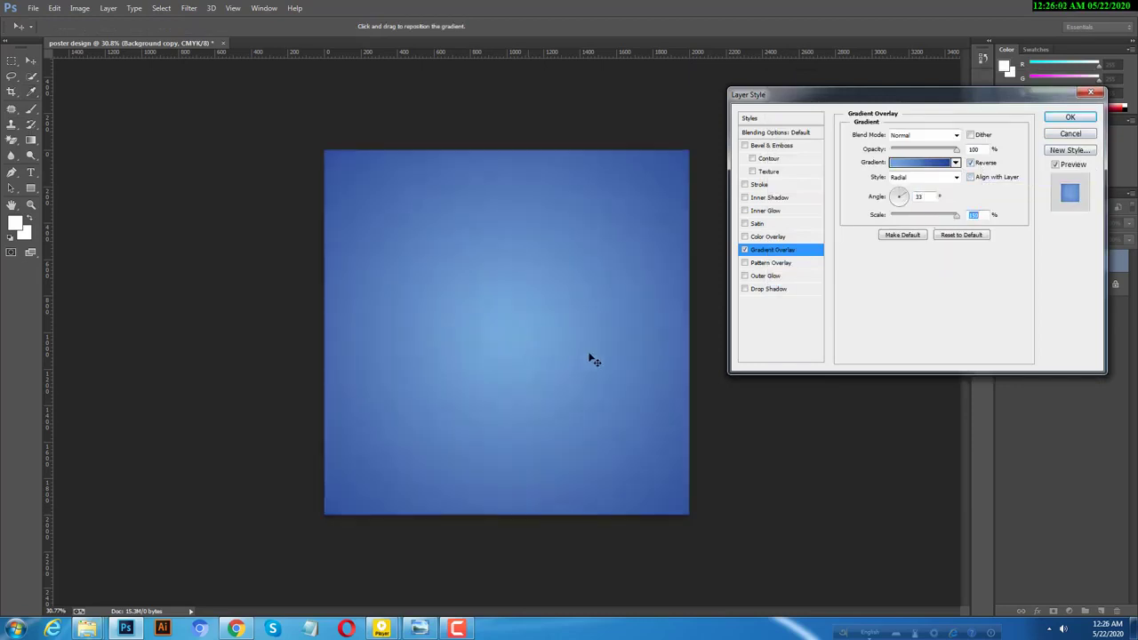
left_click_drag(592, 358, 645, 307)
left_click_drag(569, 363, 578, 402)
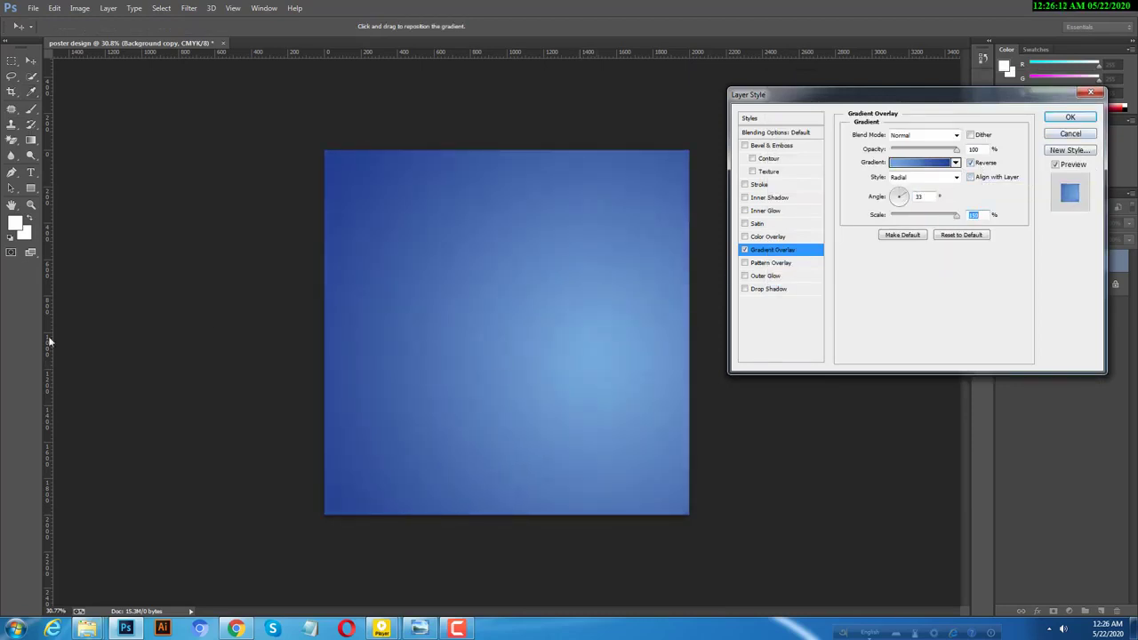
Step: Apply the gradient overlay and set white as the painting colour
key("Return")
left_click(31, 109)
left_click(14, 223)
left_click(1037, 105)
Step: Paint a soft white glow spot on a new layer and lower its opacity
left_click(59, 27)
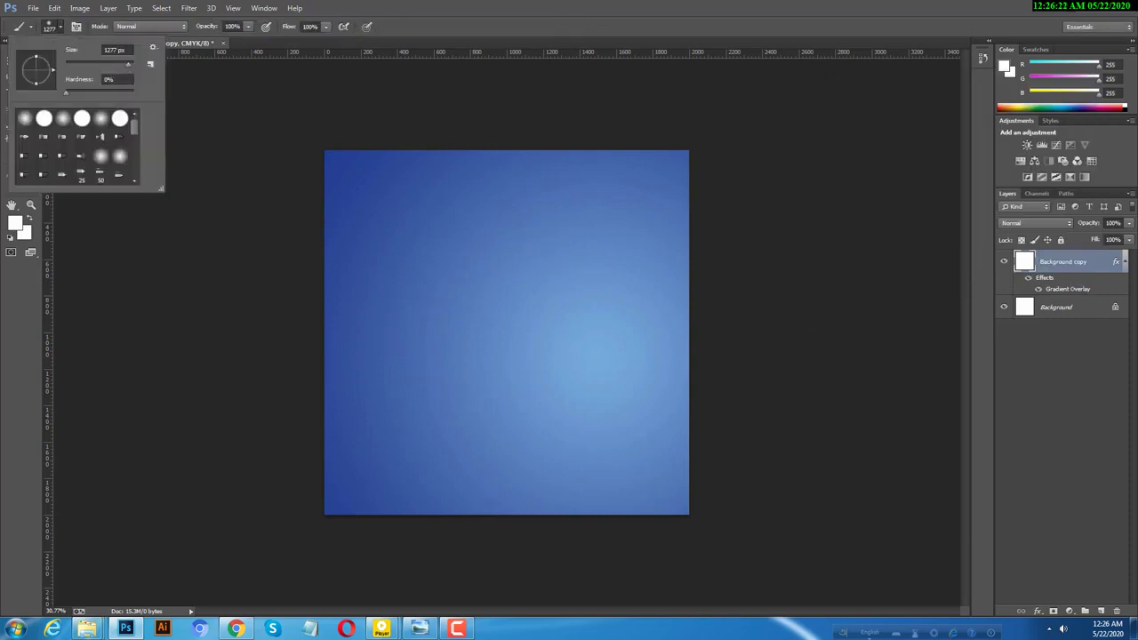
key("Return")
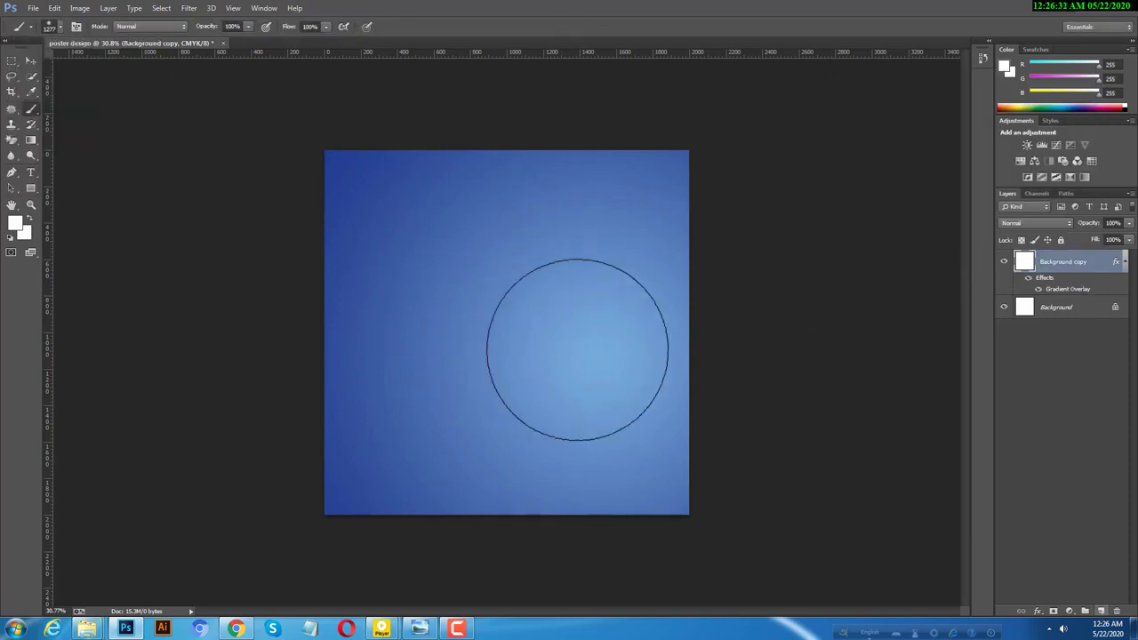
key("ctrl+shift+alt+n")
left_click(570, 329)
left_click_drag(1089, 223, 1093, 221)
Step: Group all layers into a group named 'bg color'
left_click(1057, 330)
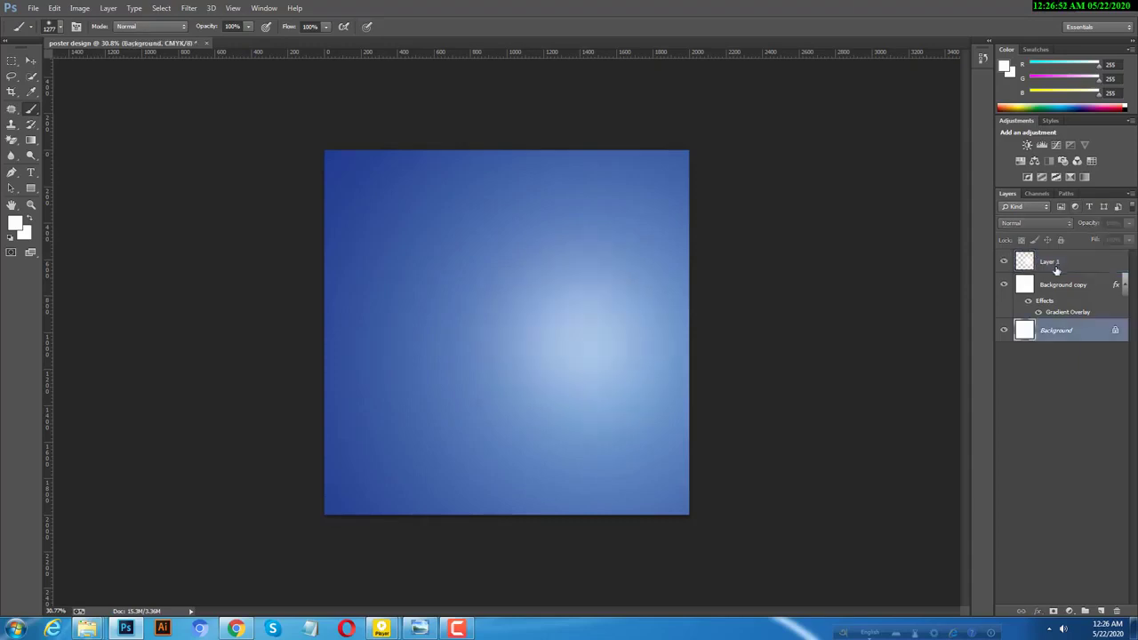
left_click(1050, 262, "shift")
key("ctrl+g")
double_click(1047, 256)
type("bg col")
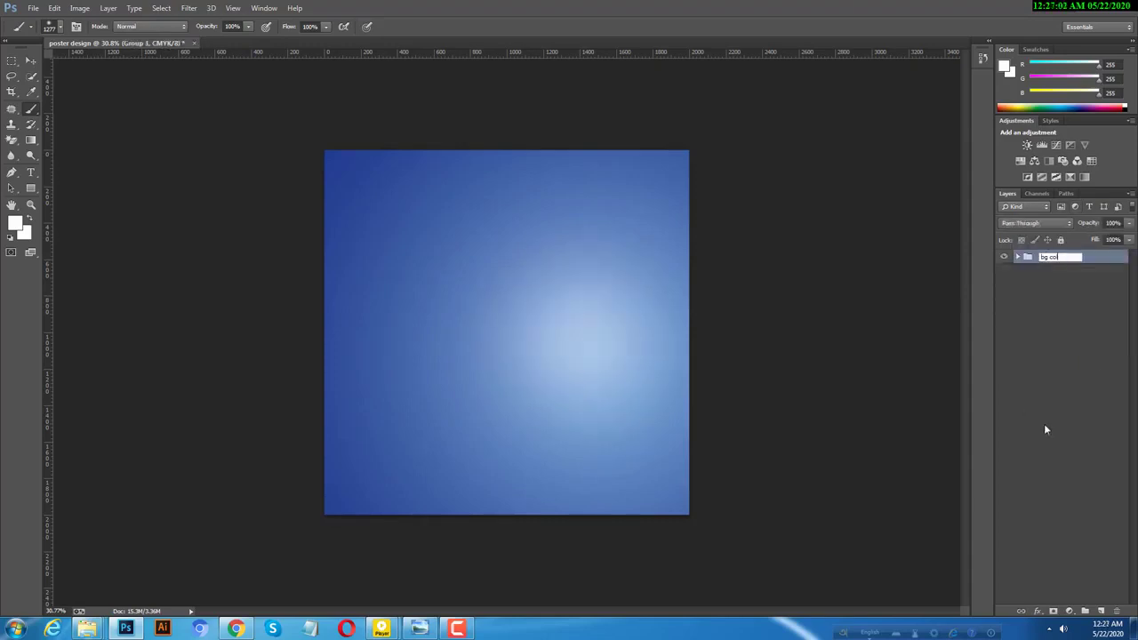
key("Return")
Step: Create a 70×70 px square with the Rectangle tool
key("u")
scroll(406, 264, "up", 1)
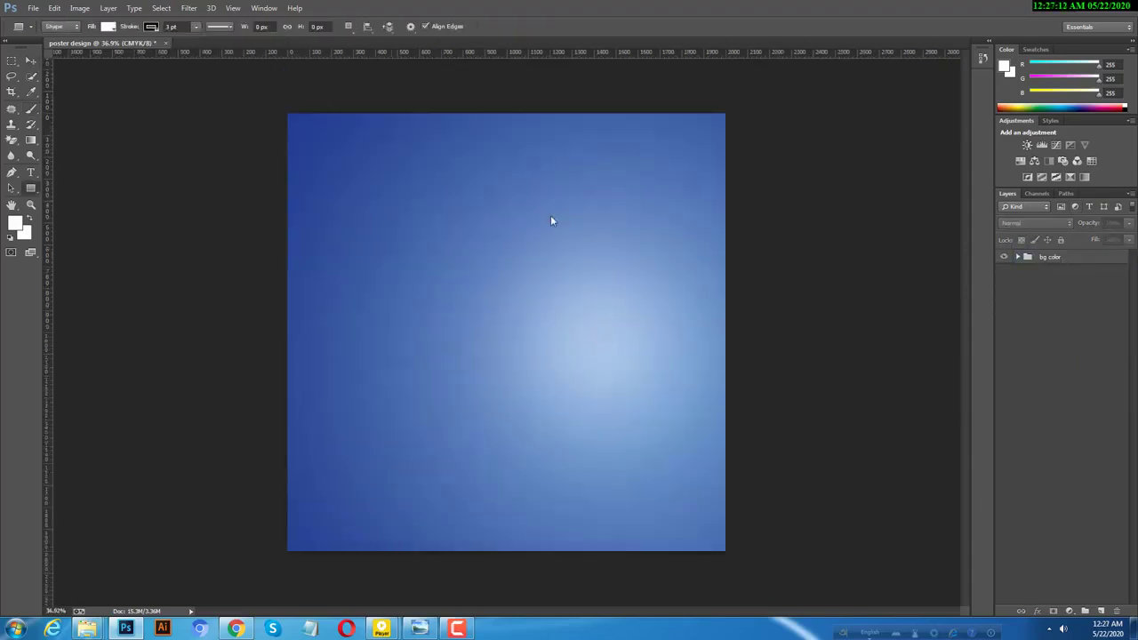
left_click(550, 218)
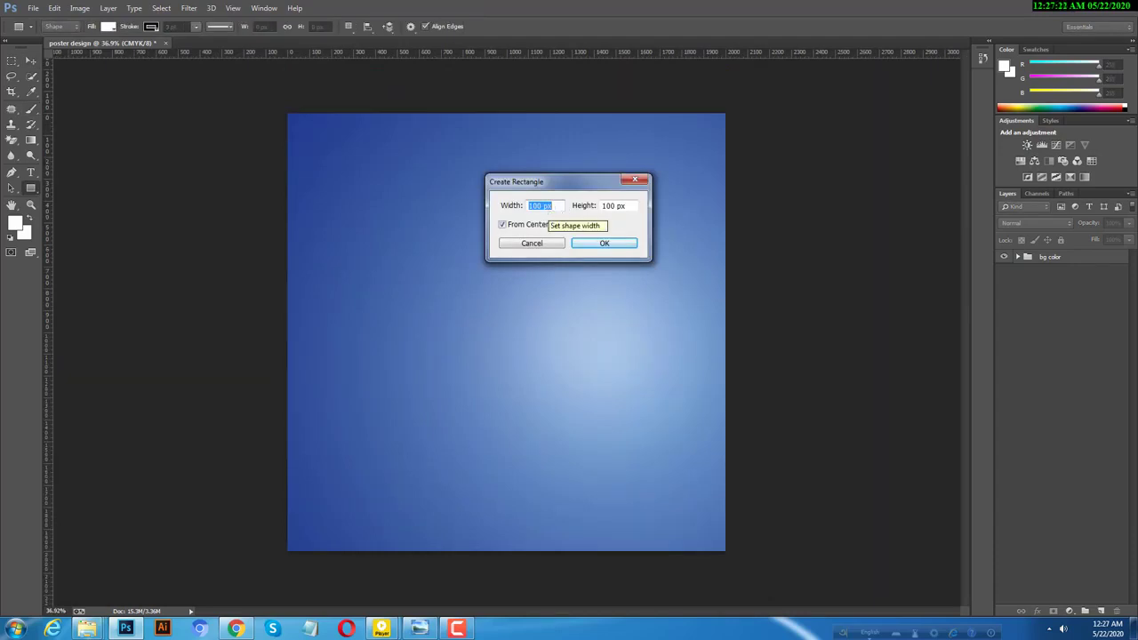
type("0")
left_click(599, 246)
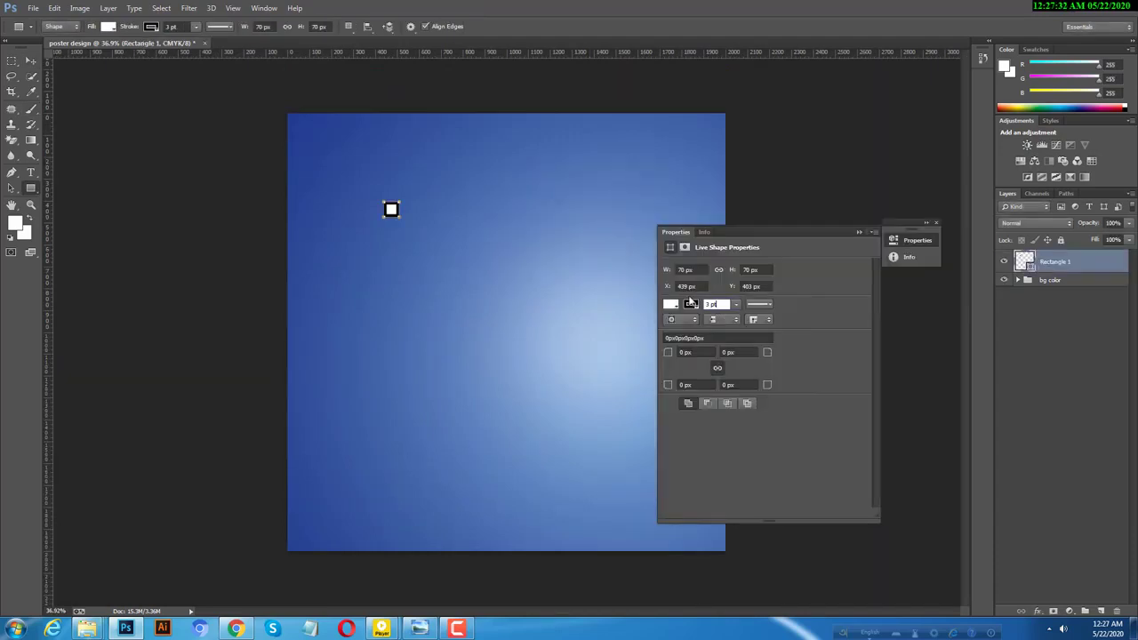
Step: Place margin guides along the square's edges in opposite corners, then delete the square
key("v")
scroll(269, 231, "up", 3)
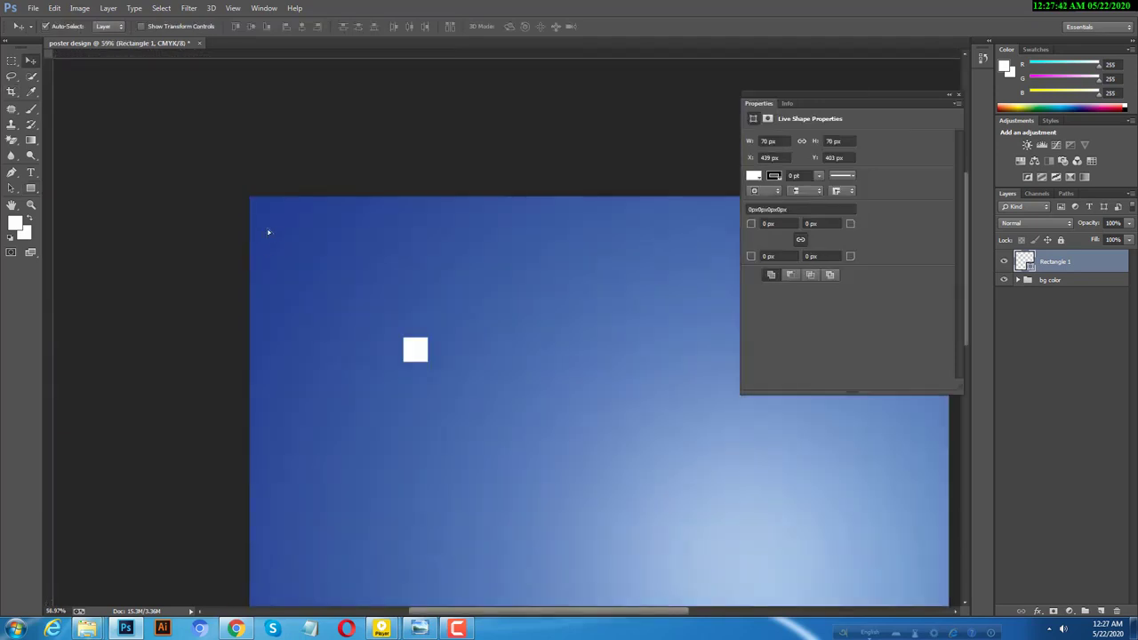
scroll(383, 80, "down", 3)
left_click_drag(400, 51, 401, 144)
left_click(949, 94)
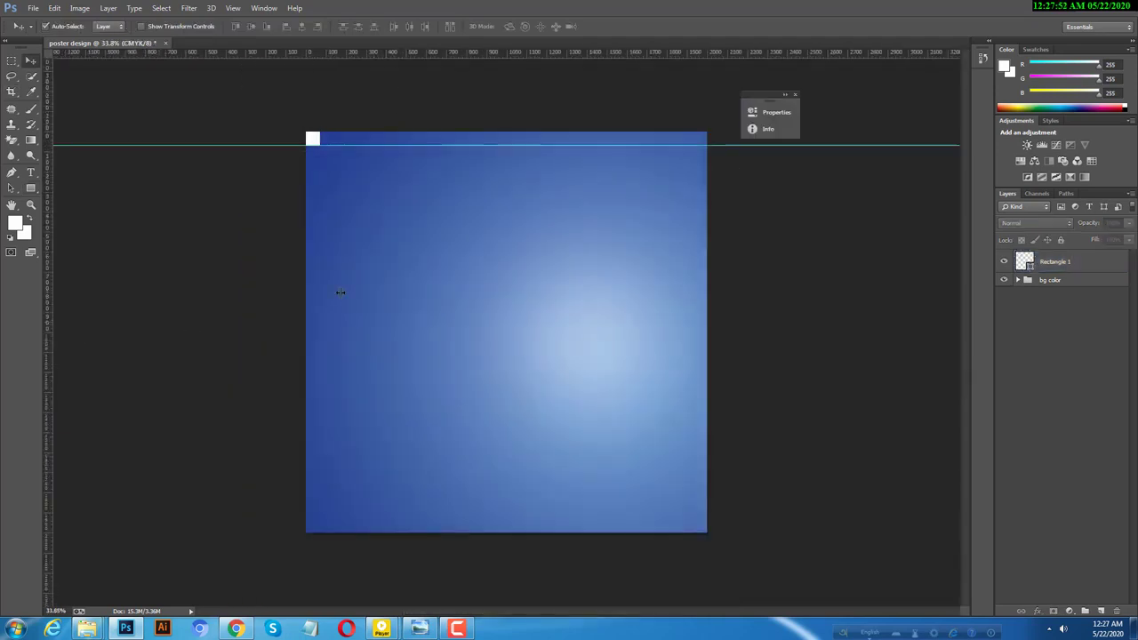
mouse_move(48, 266)
left_mouse_down()
mouse_move(318, 147)
mouse_move(700, 526)
left_mouse_up()
left_click_drag(48, 368, 692, 358)
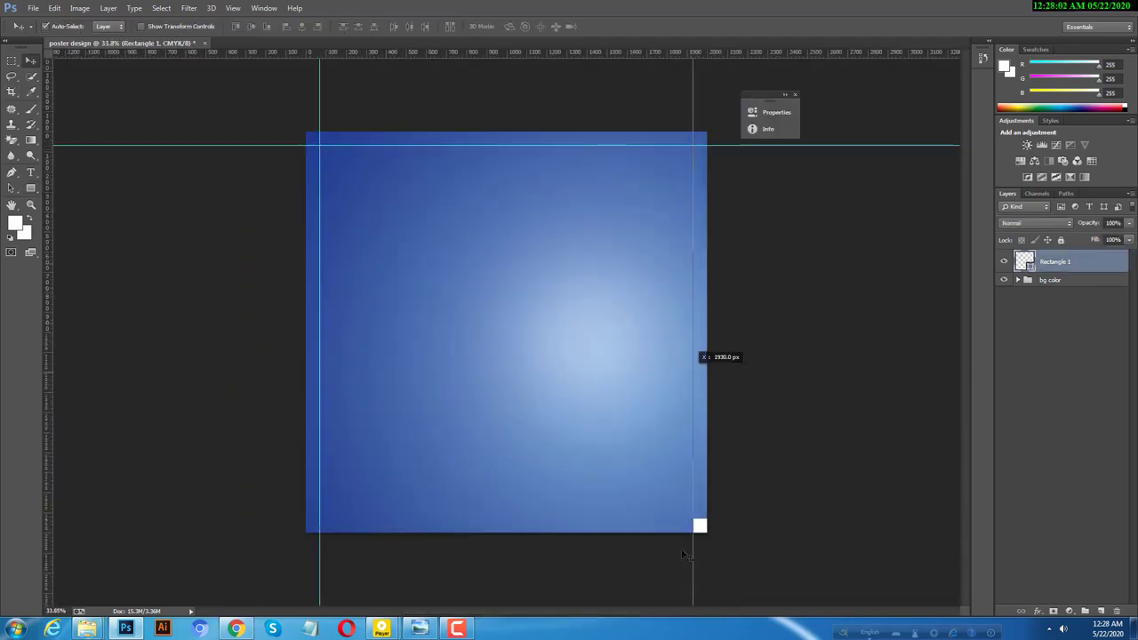
left_click_drag(699, 525, 581, 423)
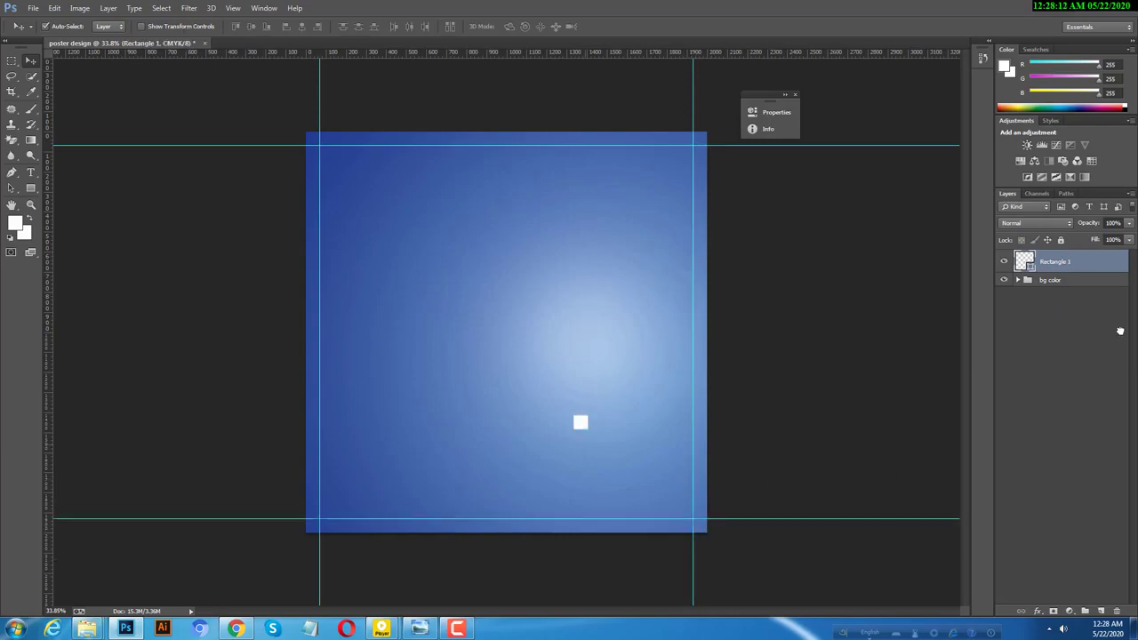
key("Delete")
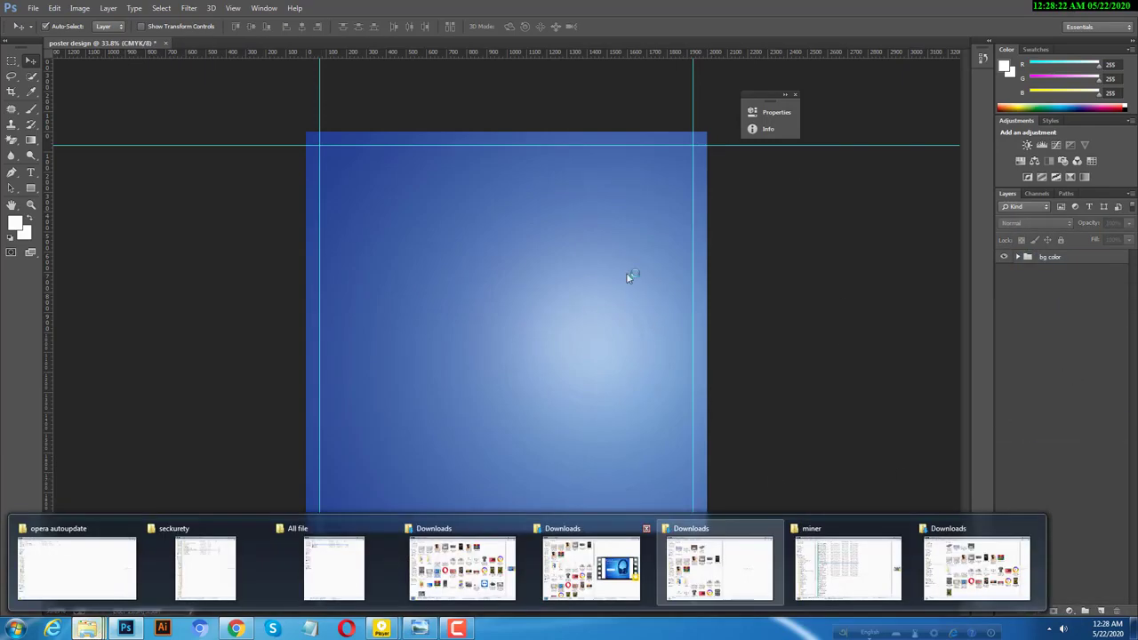
mouse_move(86, 629)
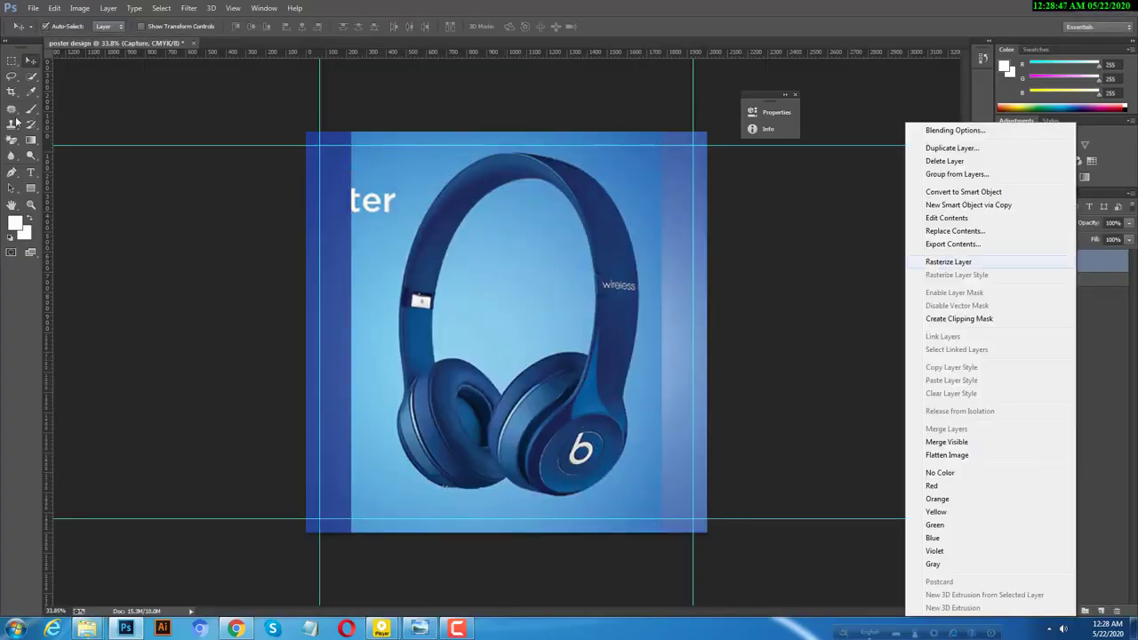
left_click(33, 78)
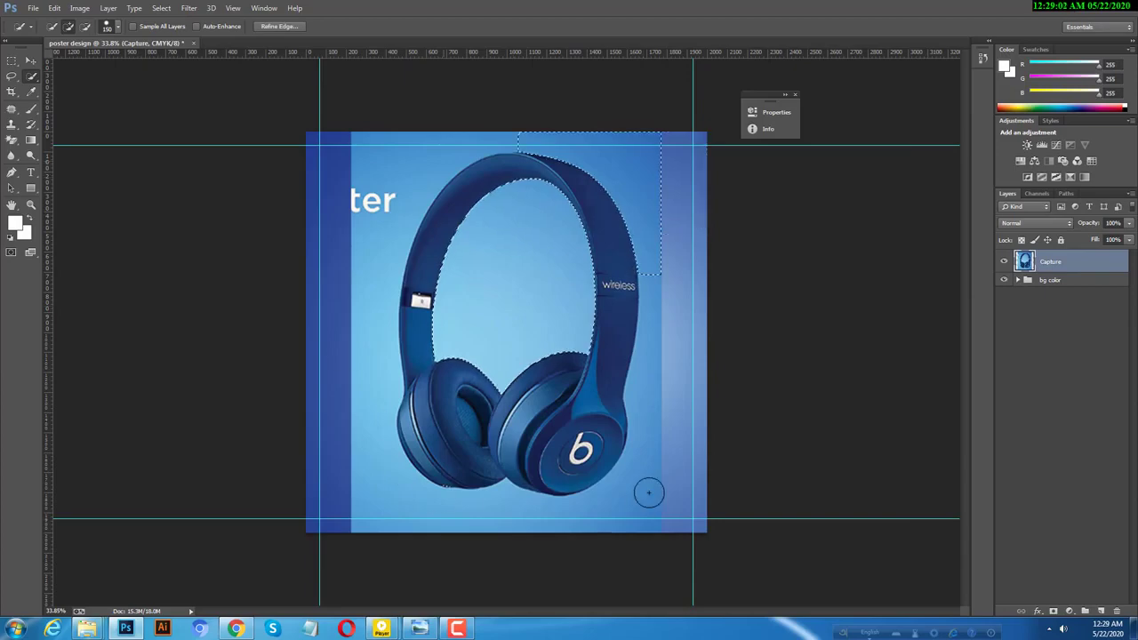
Step: Cut the headphones out of their backdrop, then shrink and move them right
left_click_drag(648, 488, 376, 469)
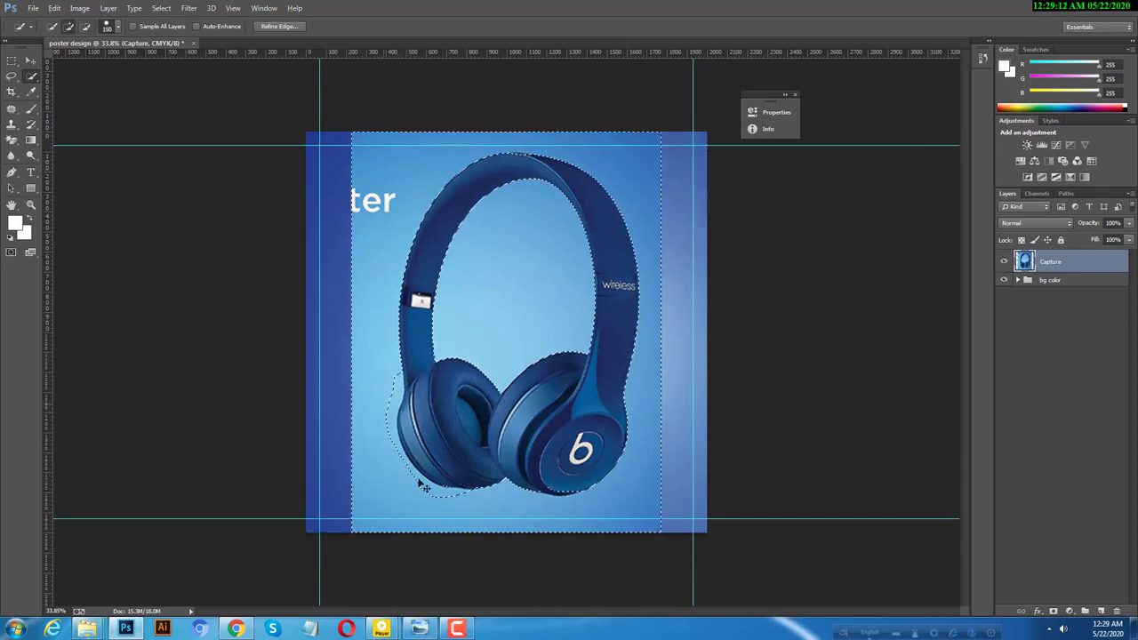
key("ctrl+d")
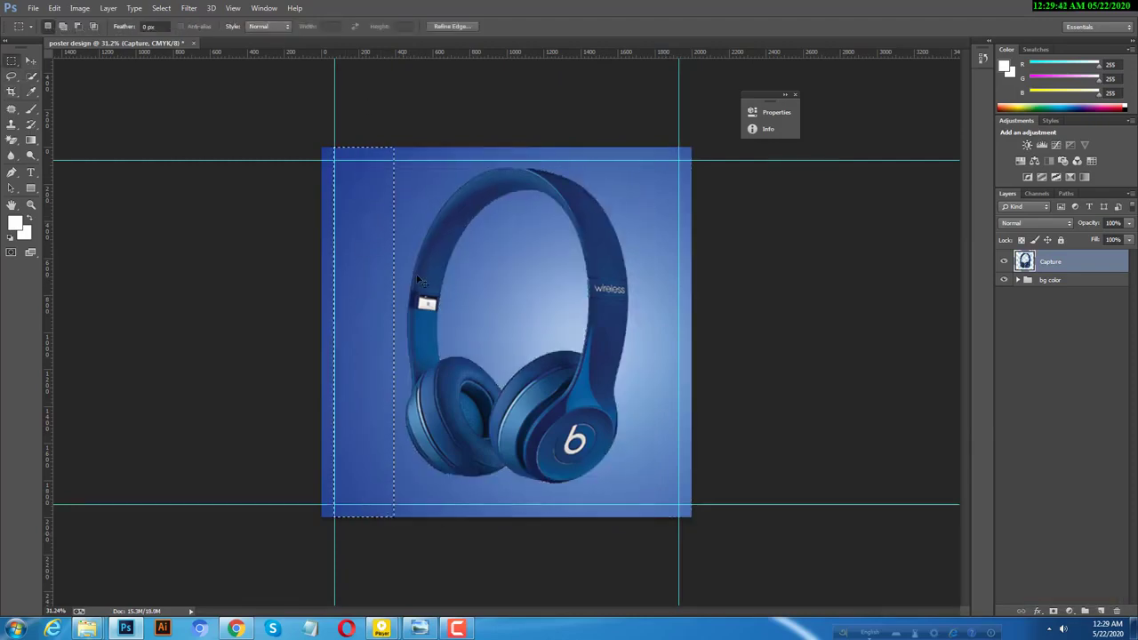
key("v")
left_click_drag(436, 254, 485, 267)
key("ctrl+t")
scroll(646, 226, "up", 2)
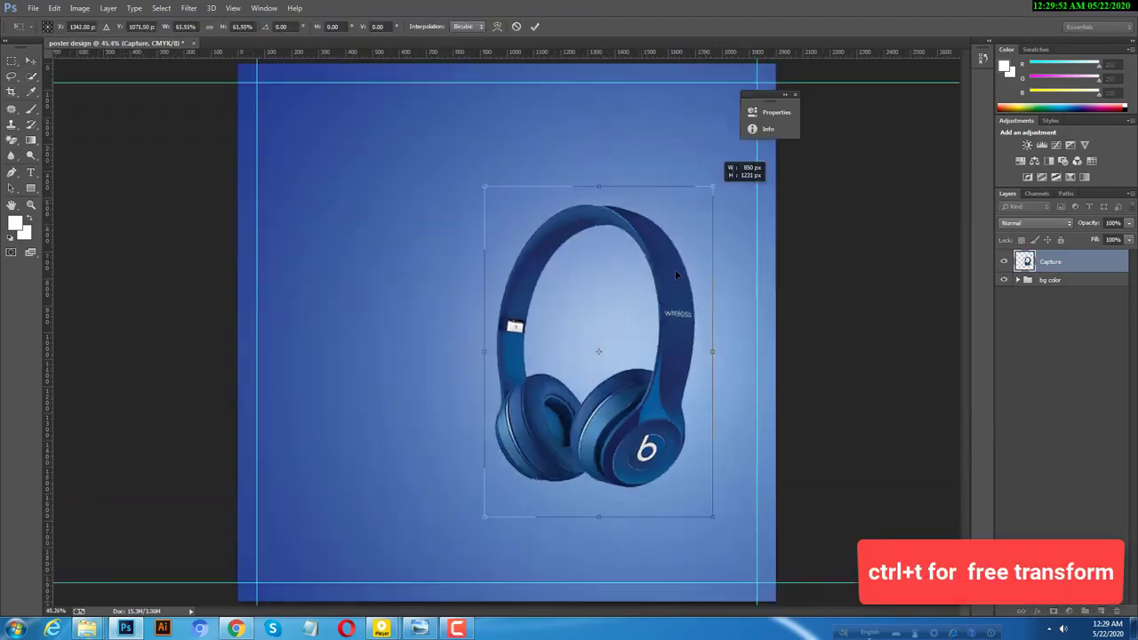
left_click_drag(675, 270, 706, 208)
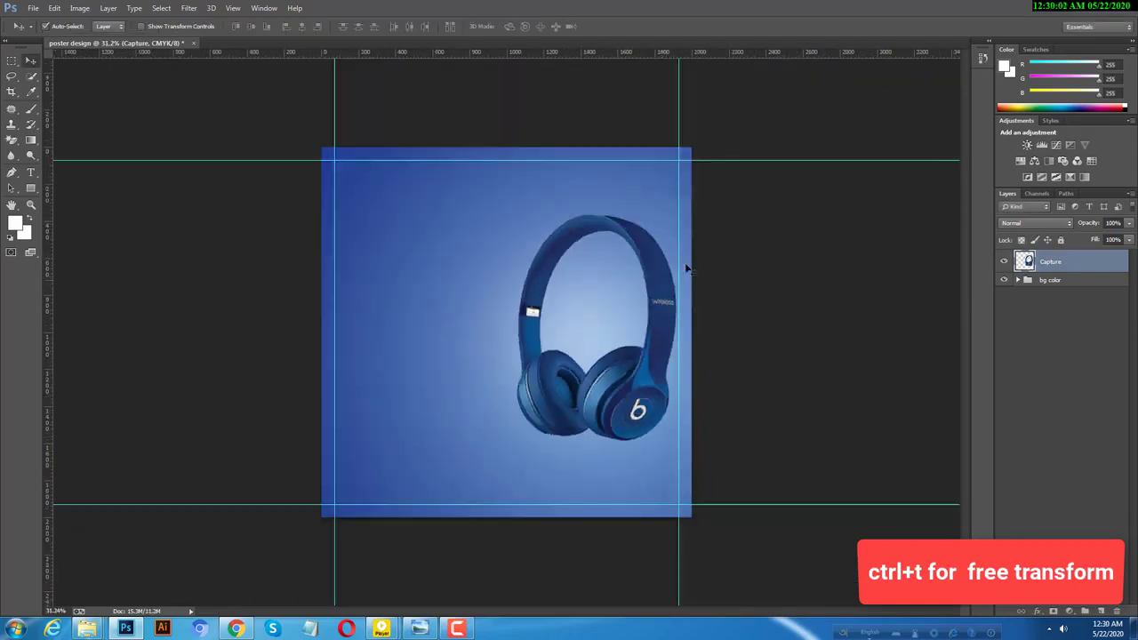
Step: Re-centre the white glow behind the headphones and enlarge the headphones slightly
scroll(685, 265, "up", 1)
scroll(700, 277, "up", 3)
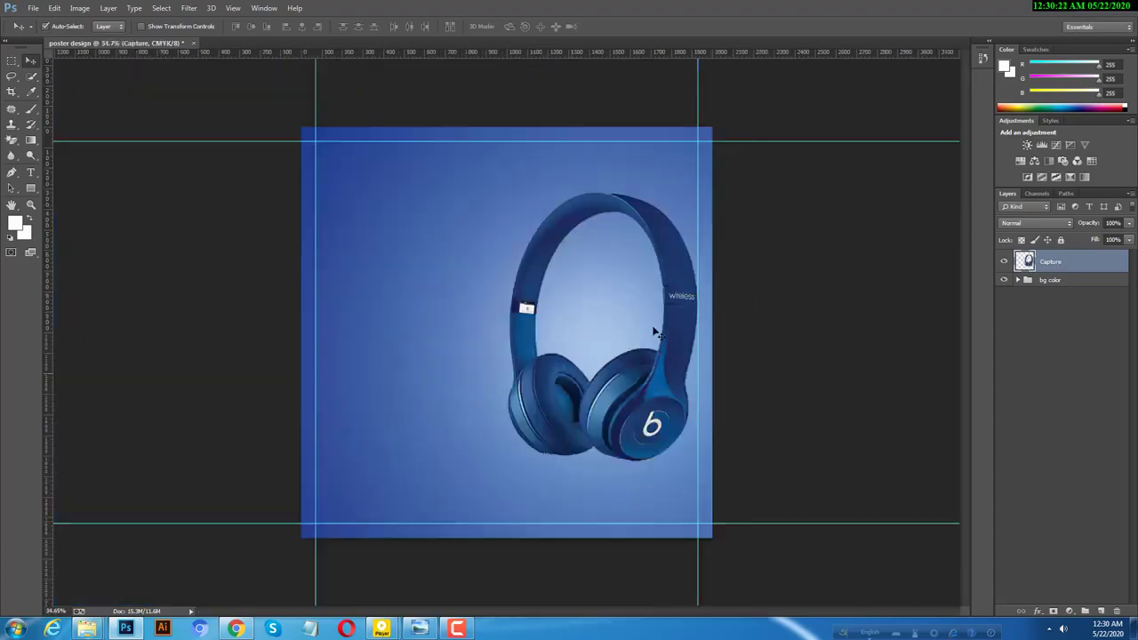
mouse_move(547, 326)
left_mouse_down()
mouse_move(483, 326)
mouse_move(596, 338)
left_mouse_up()
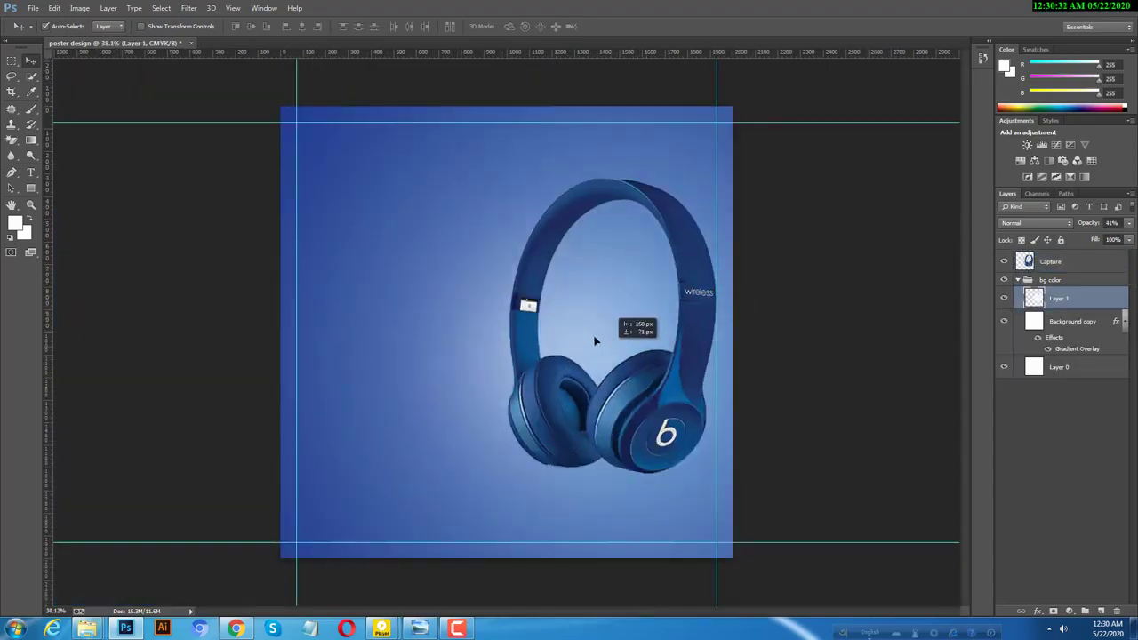
key("ctrl+t")
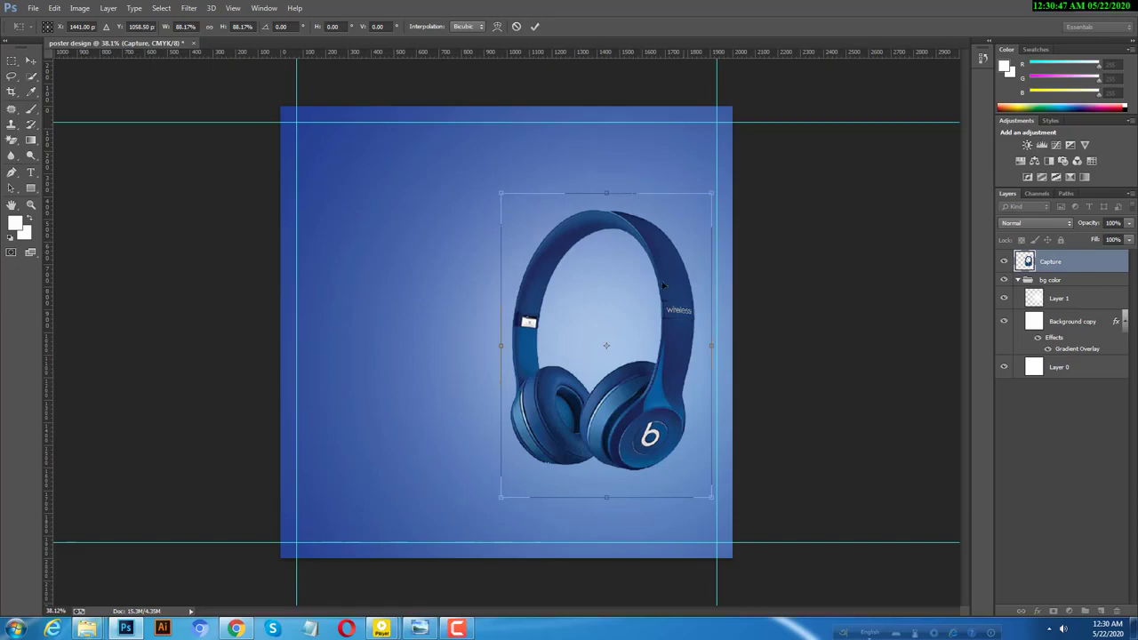
left_click_drag(711, 194, 737, 178)
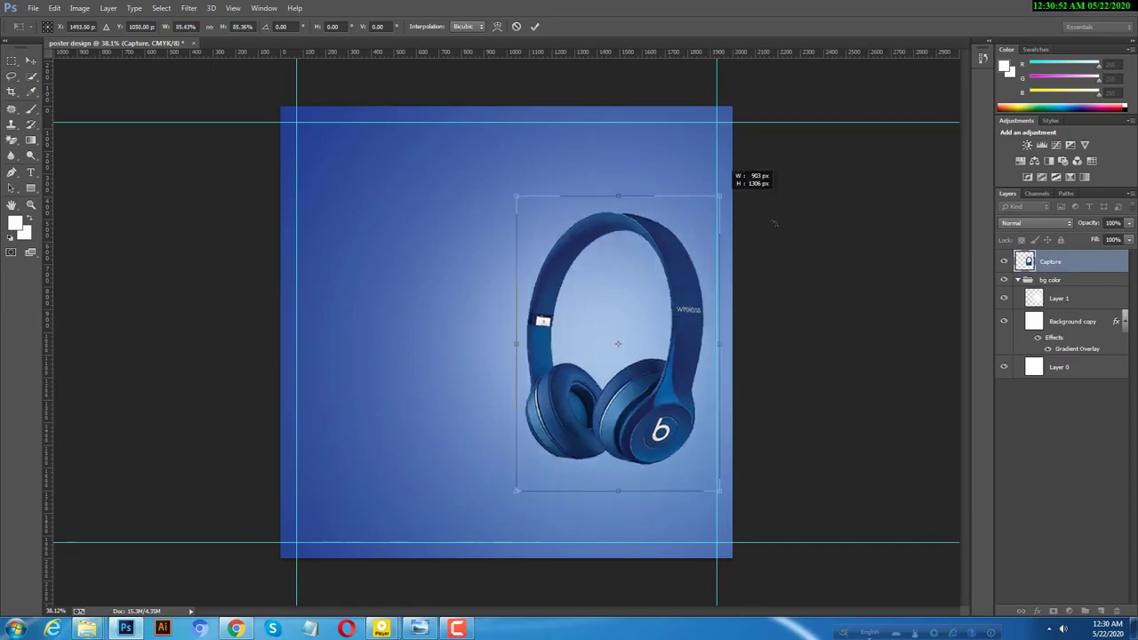
key("Return")
left_click(1059, 298)
left_click_drag(1089, 223, 1089, 226)
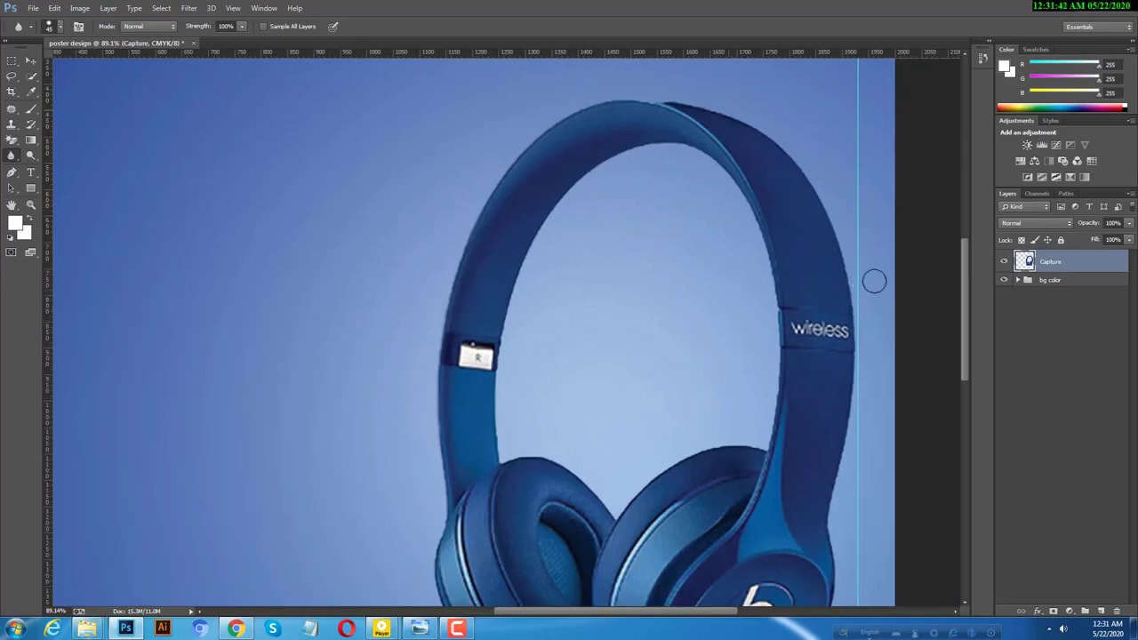
left_click_drag(826, 447, 813, 350)
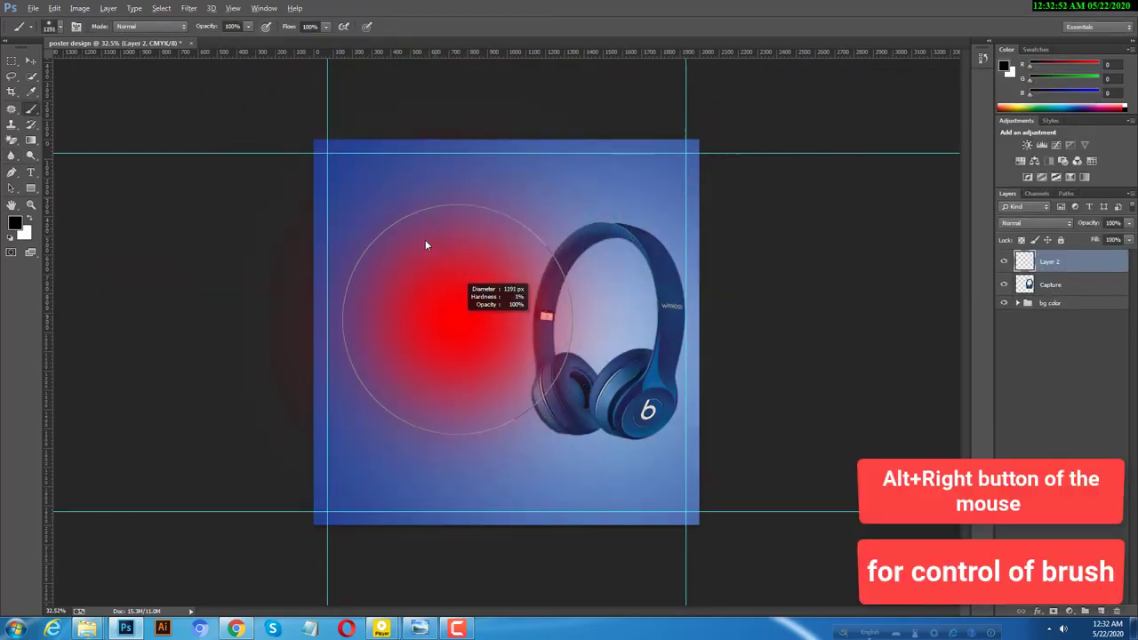
Step: Squash the black brush spot flat beneath the headphones to form a shadow
key("v")
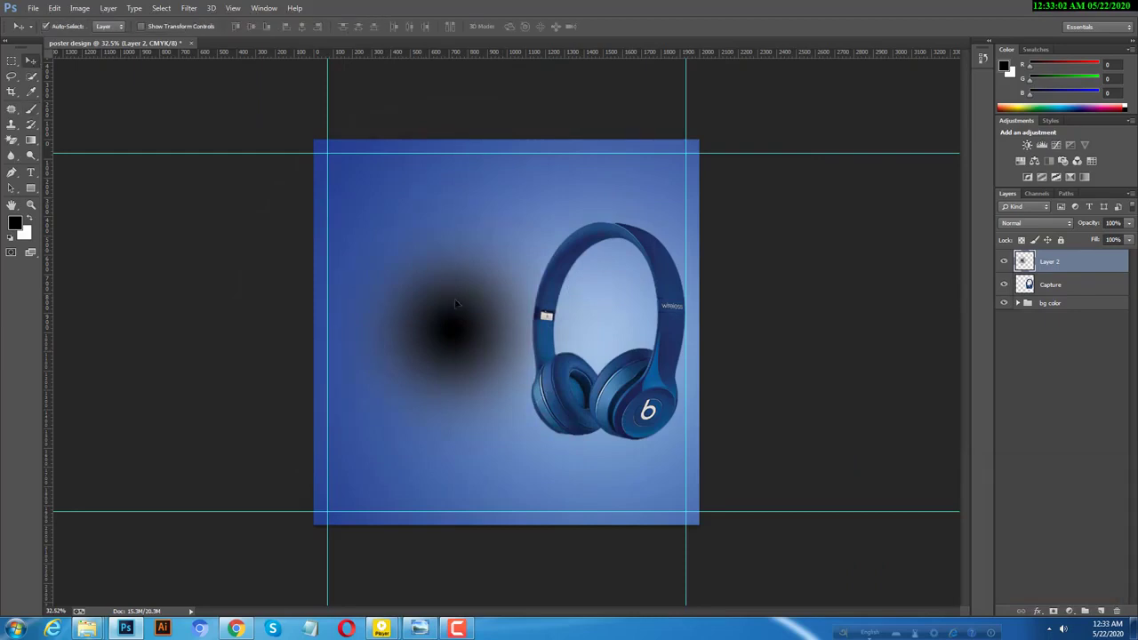
key("ctrl+t")
mouse_move(457, 182)
left_mouse_down()
mouse_move(457, 436)
mouse_move(605, 451)
left_mouse_up()
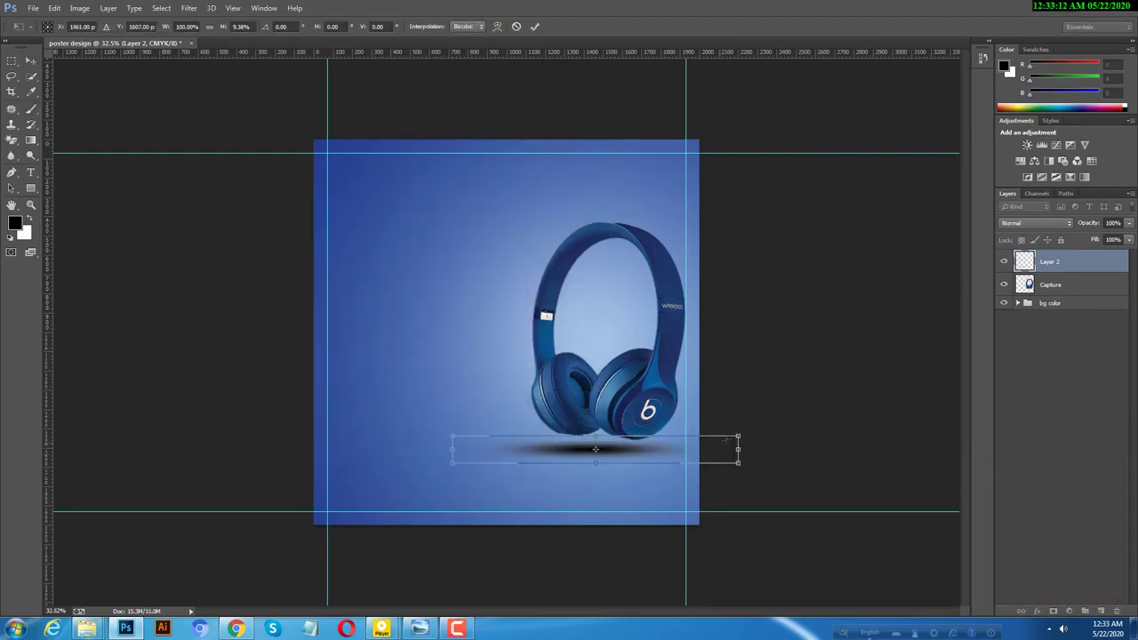
left_click(1068, 286, "shift")
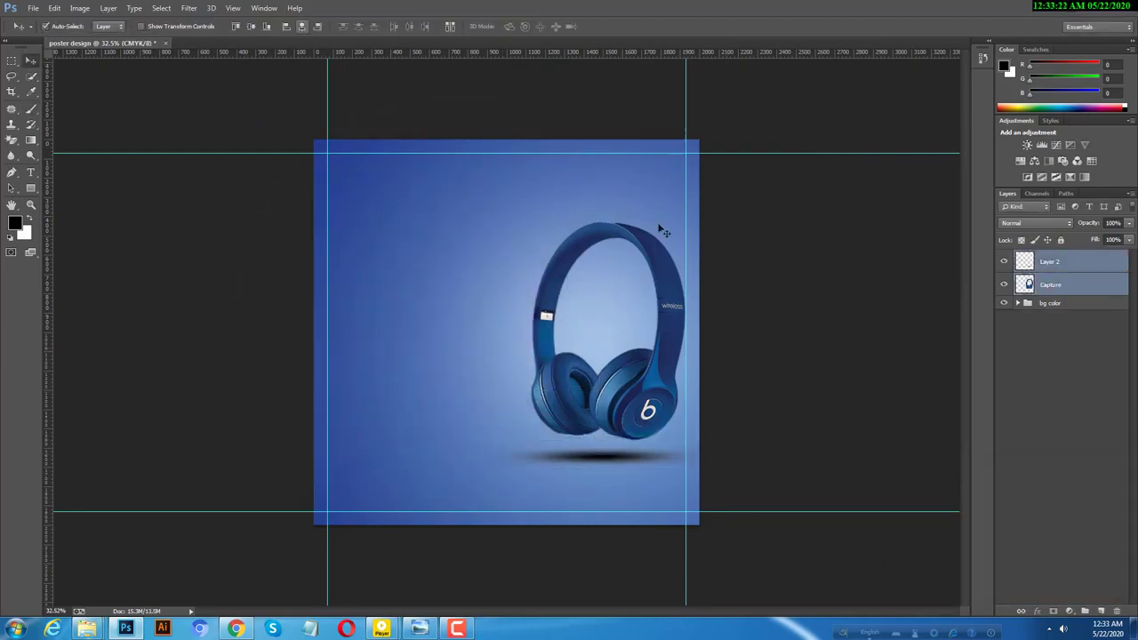
Step: Lower the shadow layer's opacity to 43%
left_click_drag(660, 229, 661, 232)
left_click(1059, 262)
left_click(1090, 222)
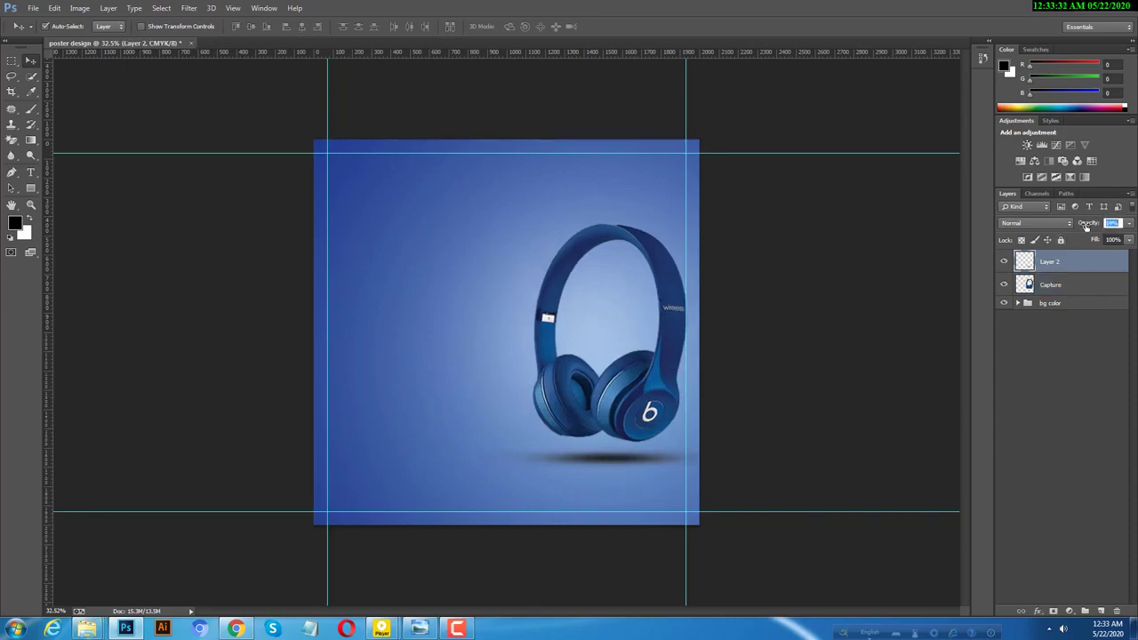
left_click_drag(1085, 225, 1089, 224)
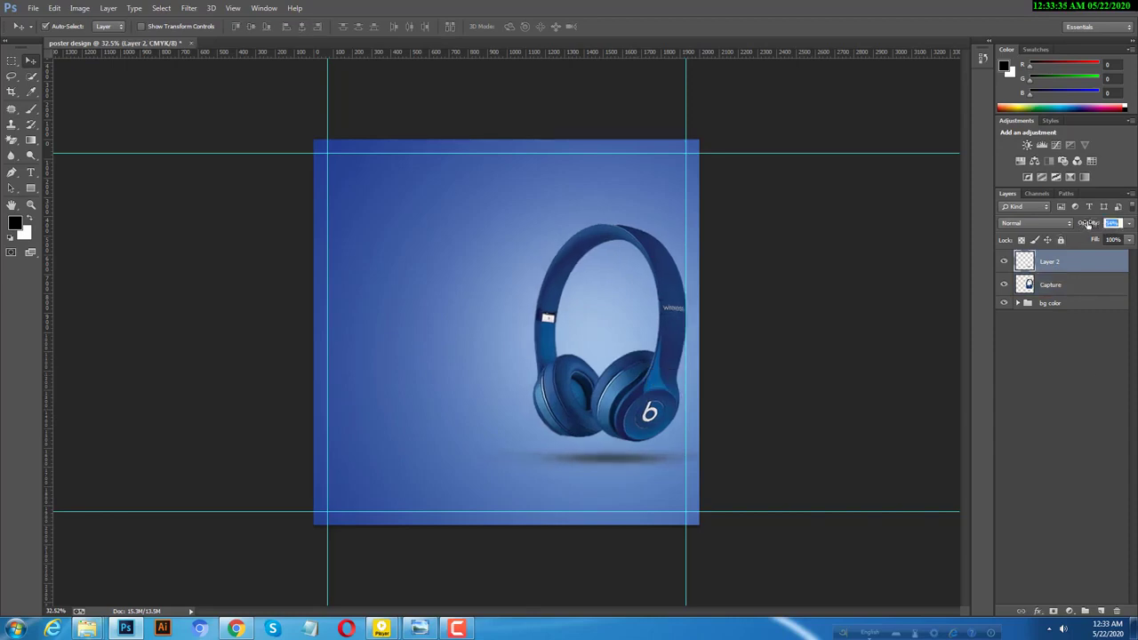
left_click(592, 473)
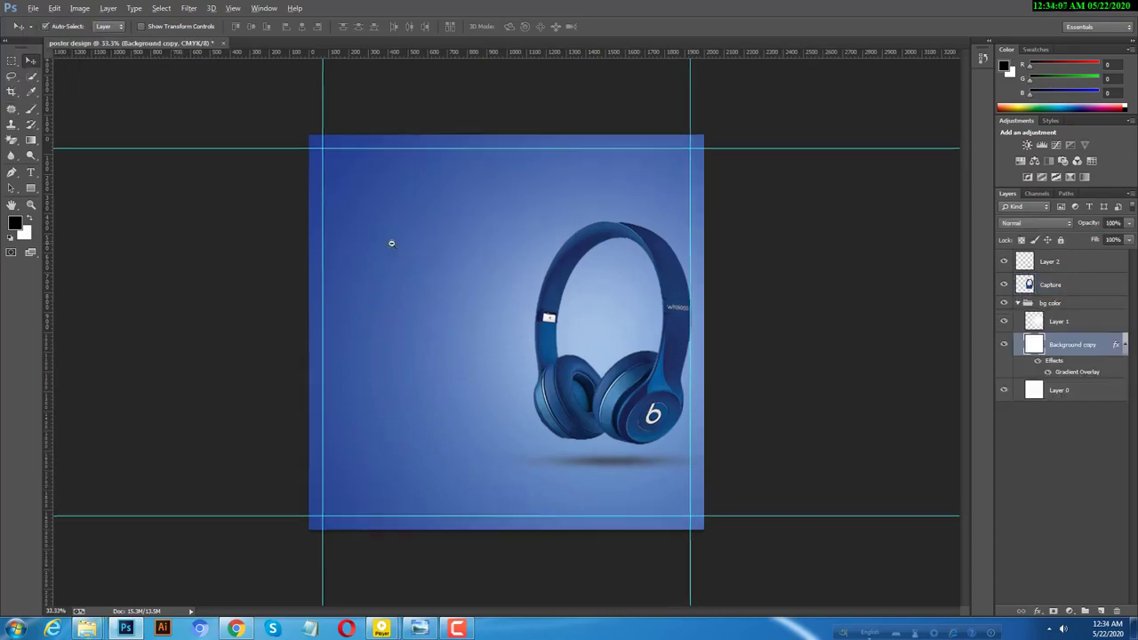
scroll(391, 243, "down", 2)
Step: Type the headline 'Believe in Somting better' in the poster's upper left
scroll(400, 248, "up", 2)
scroll(414, 254, "up", 1)
key("alt+space")
key("Escape")
scroll(416, 283, "down", 2)
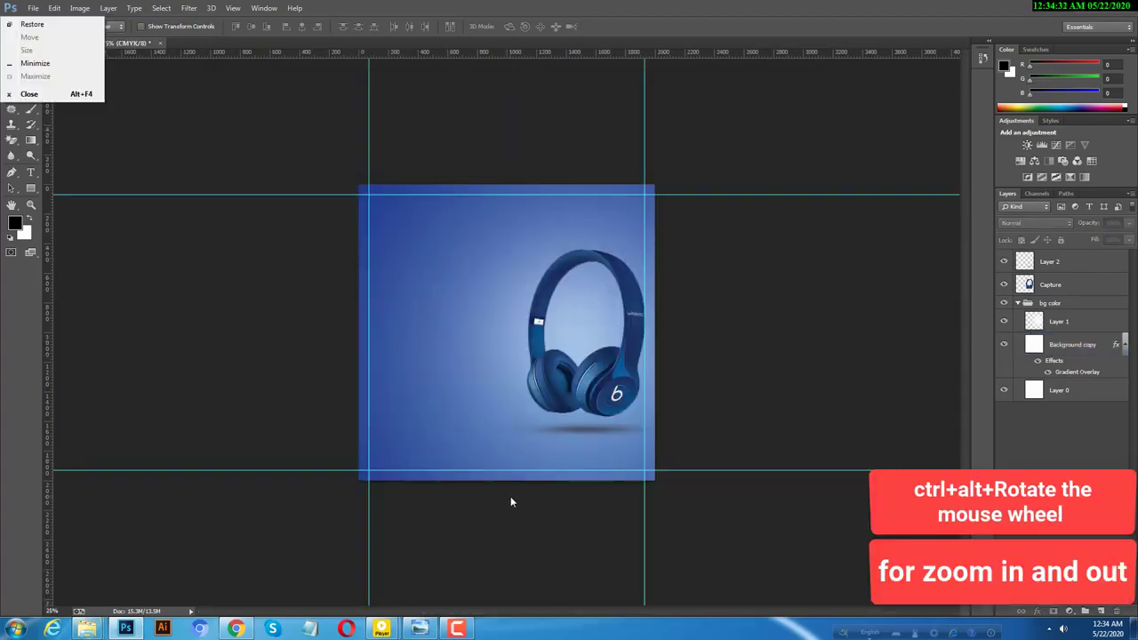
key("Escape")
key("Escape")
scroll(504, 511, "up", 1)
scroll(505, 511, "up", 1)
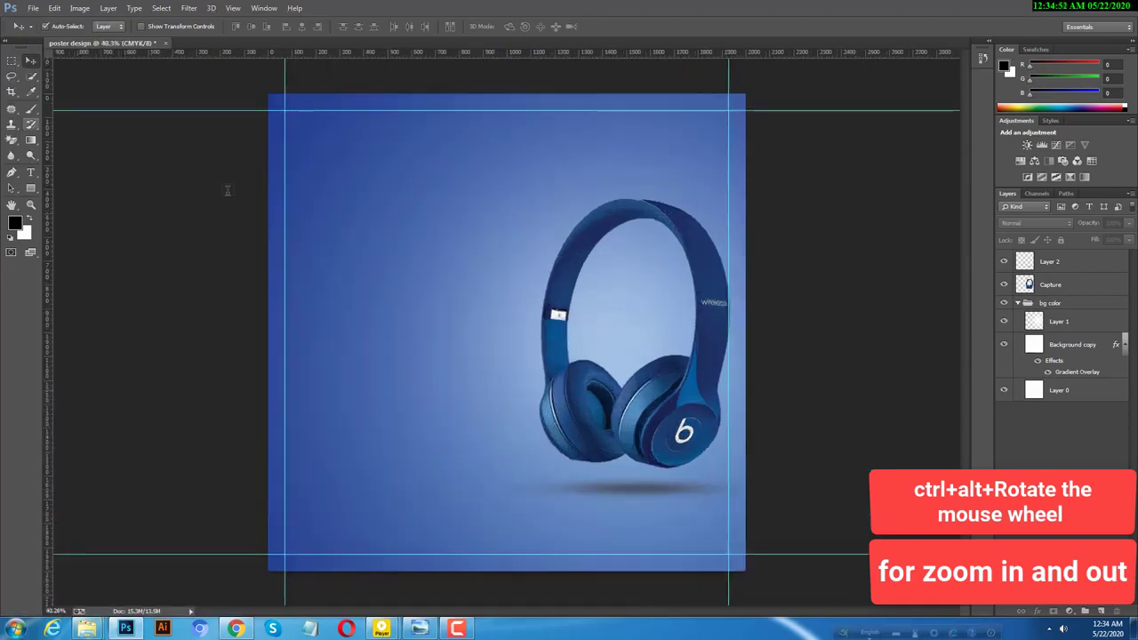
left_click(299, 253)
type("Believe in")
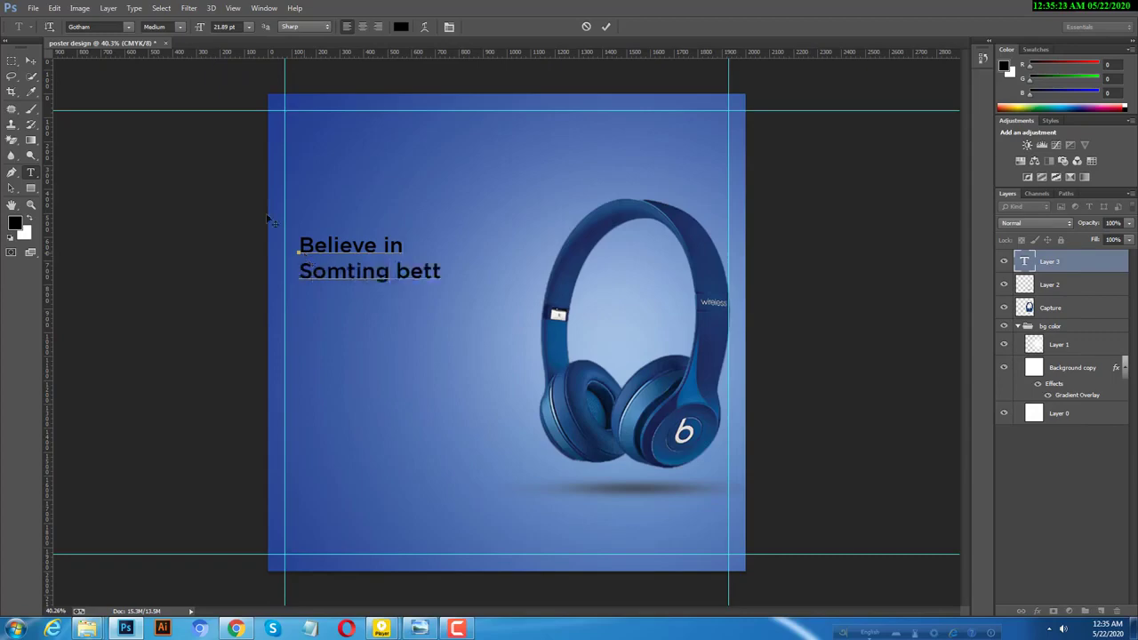
Step: Make the headline white, enlarge its font to 30.52 pt, and move it up-left
left_click(399, 26)
left_click(1041, 102)
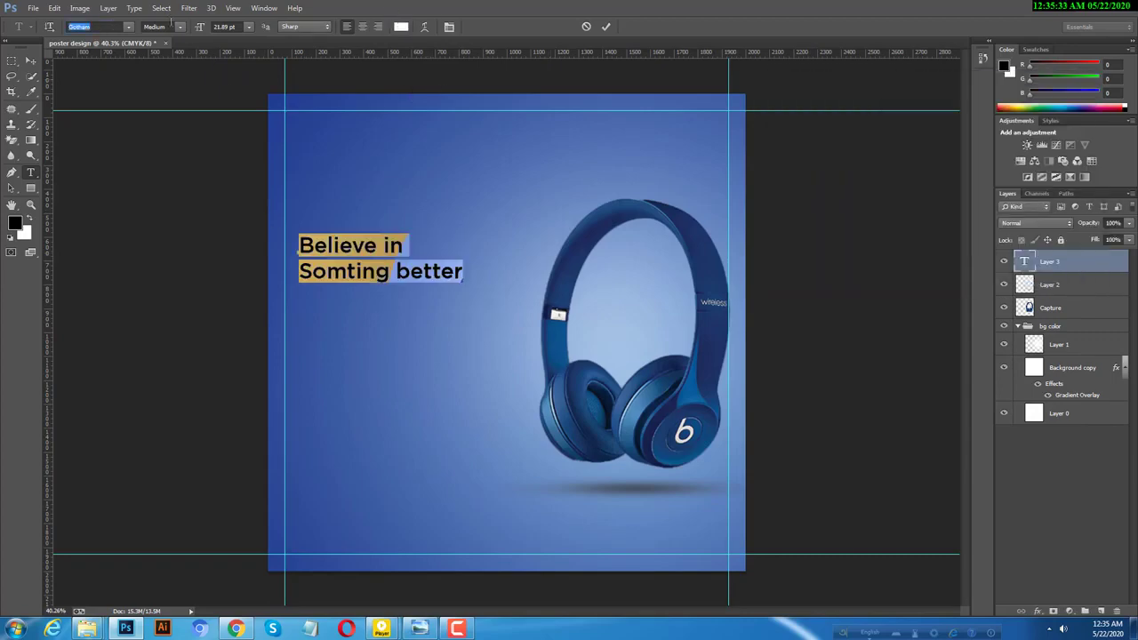
mouse_move(208, 27)
left_mouse_down()
mouse_move(234, 27)
mouse_move(182, 28)
left_mouse_up()
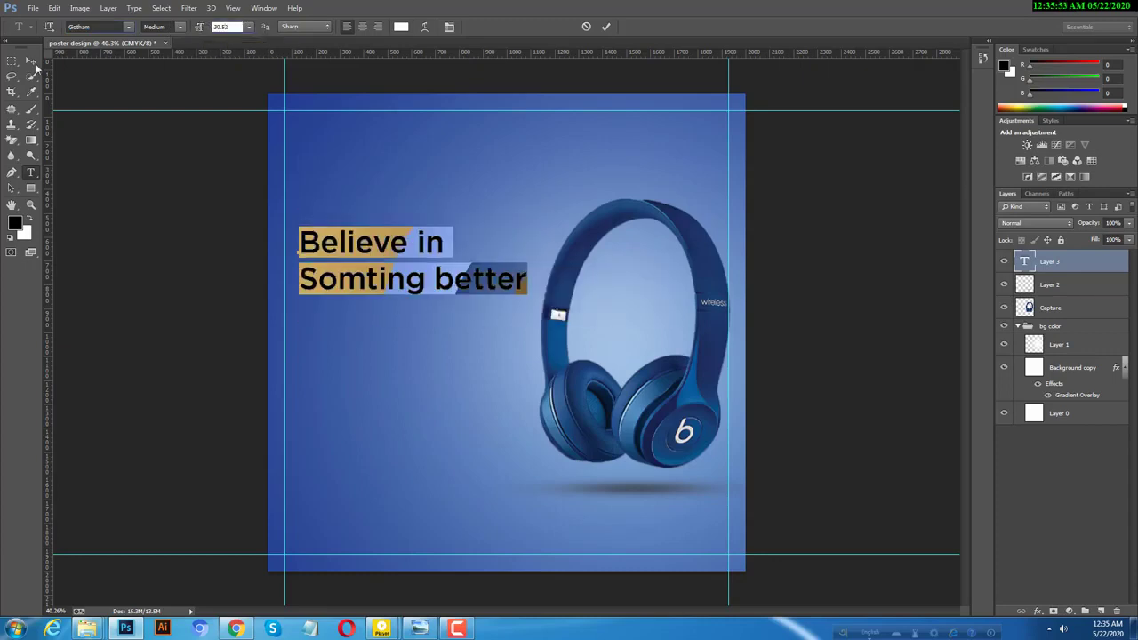
left_click(31, 60)
left_click_drag(374, 250, 356, 213)
left_click(264, 8)
Step: Reset the headline's vertical scale to 100% in the Character panel
left_click(273, 117)
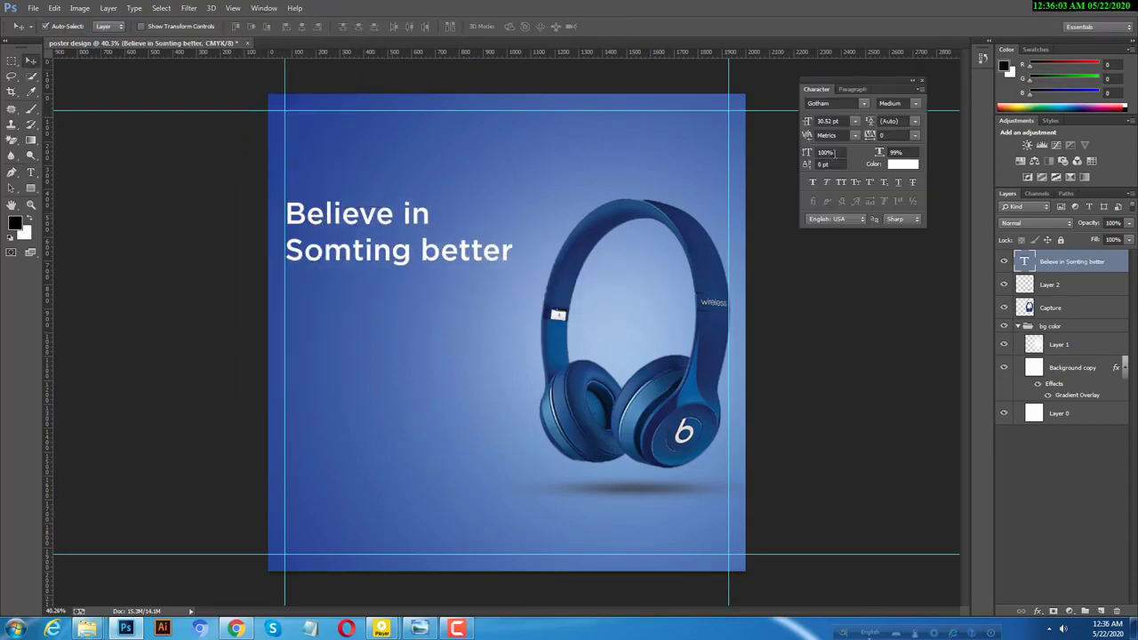
type("109")
key("Return")
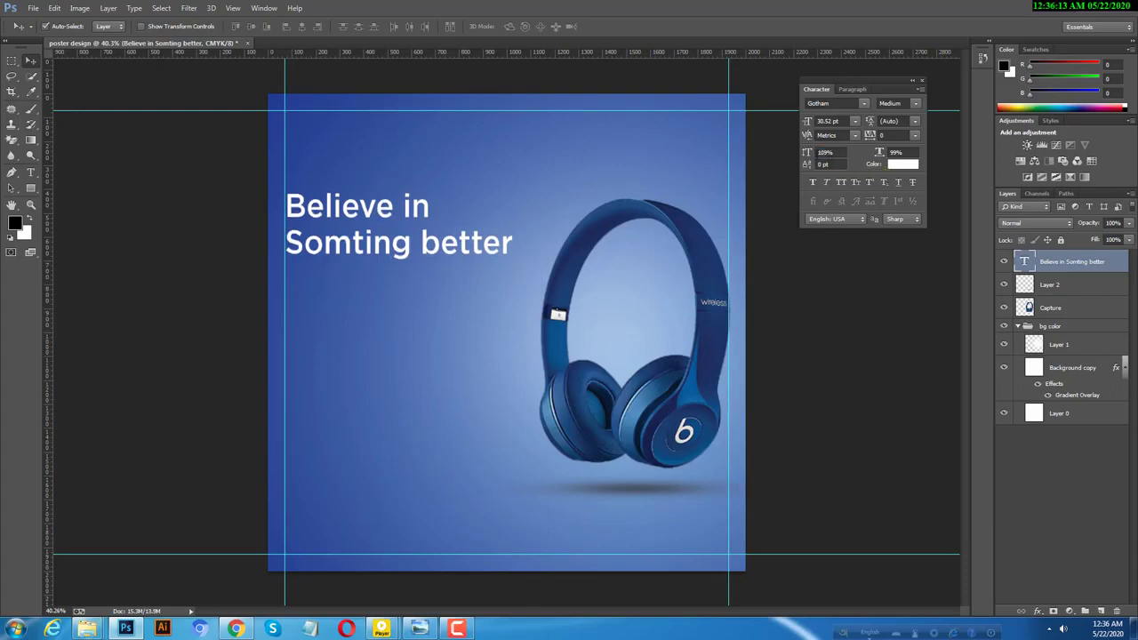
type("00")
key("Return")
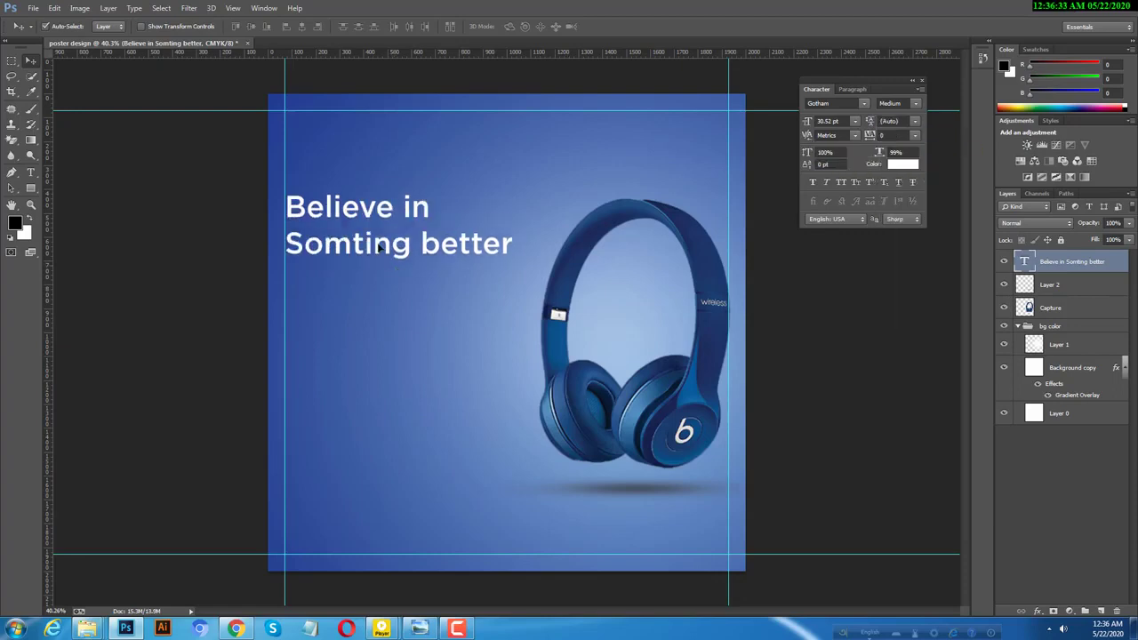
Step: Scale the headline up and set it to Gotham Bold
key("ctrl+t")
left_click_drag(512, 264, 539, 272)
key("Return")
key("ctrl+minus")
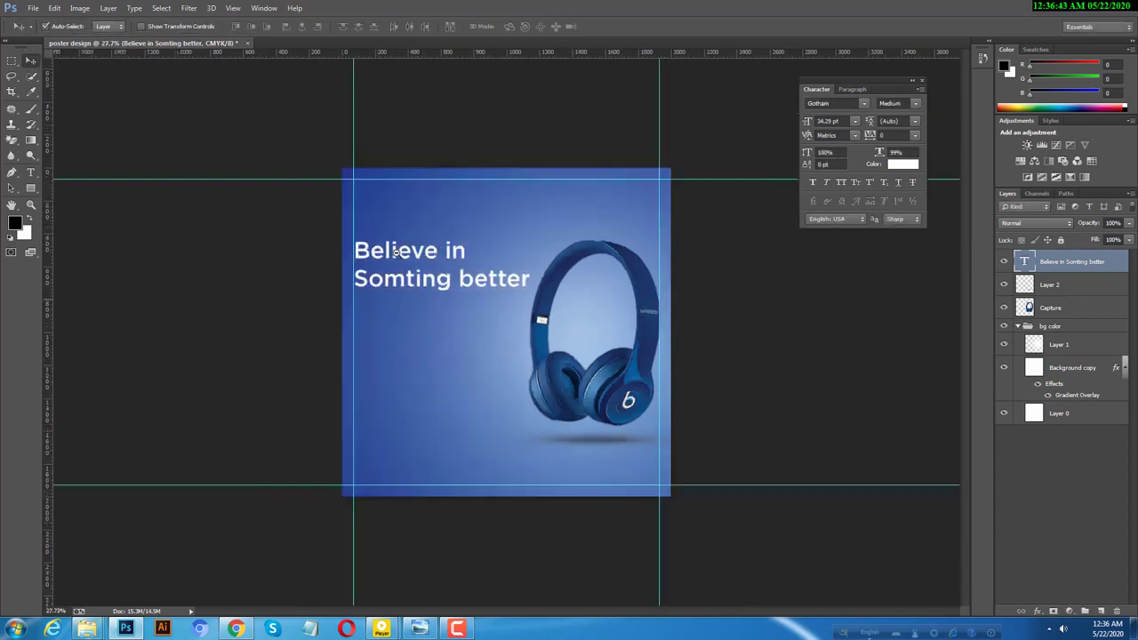
left_click(181, 27)
left_click(169, 89)
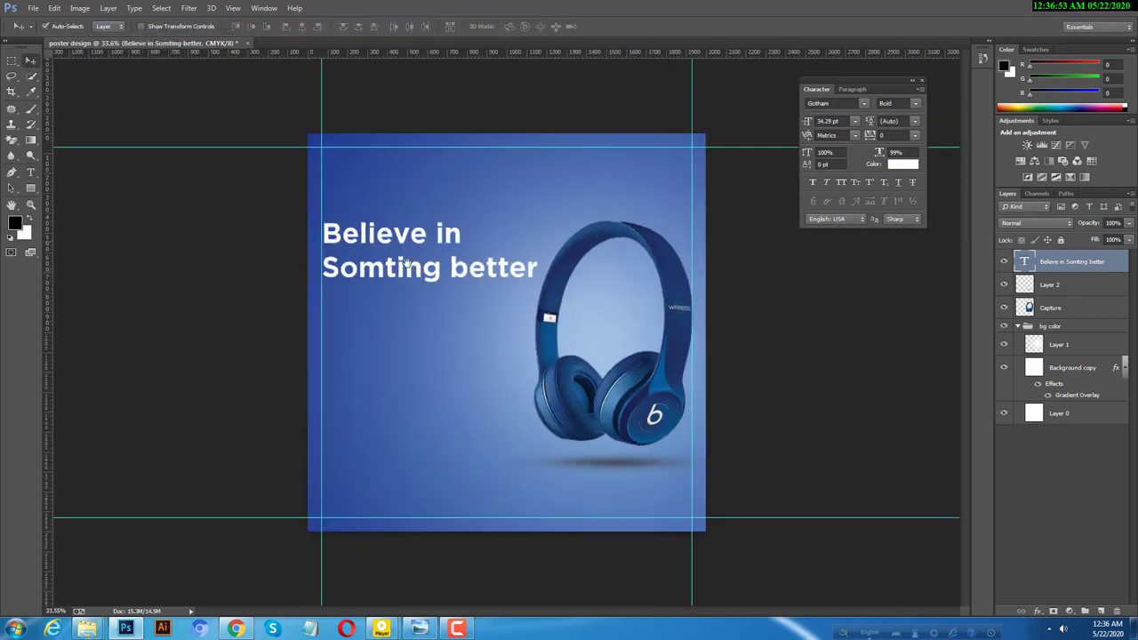
key("ctrl+plus")
Step: Move 'Somting better' to its own text layer placed directly below 'Believe in'
left_click(478, 255)
key("ctrl+Return")
left_click(359, 300)
type("Somting better")
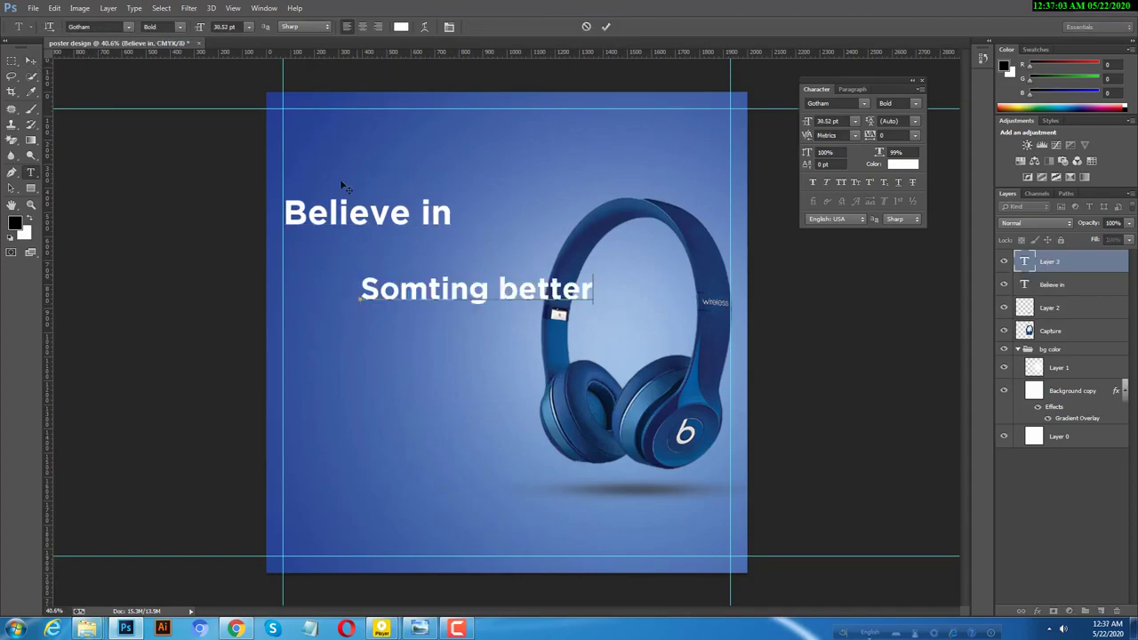
key("ctrl+Return")
key("v")
left_click_drag(420, 288, 344, 247)
scroll(404, 375, "up", 1)
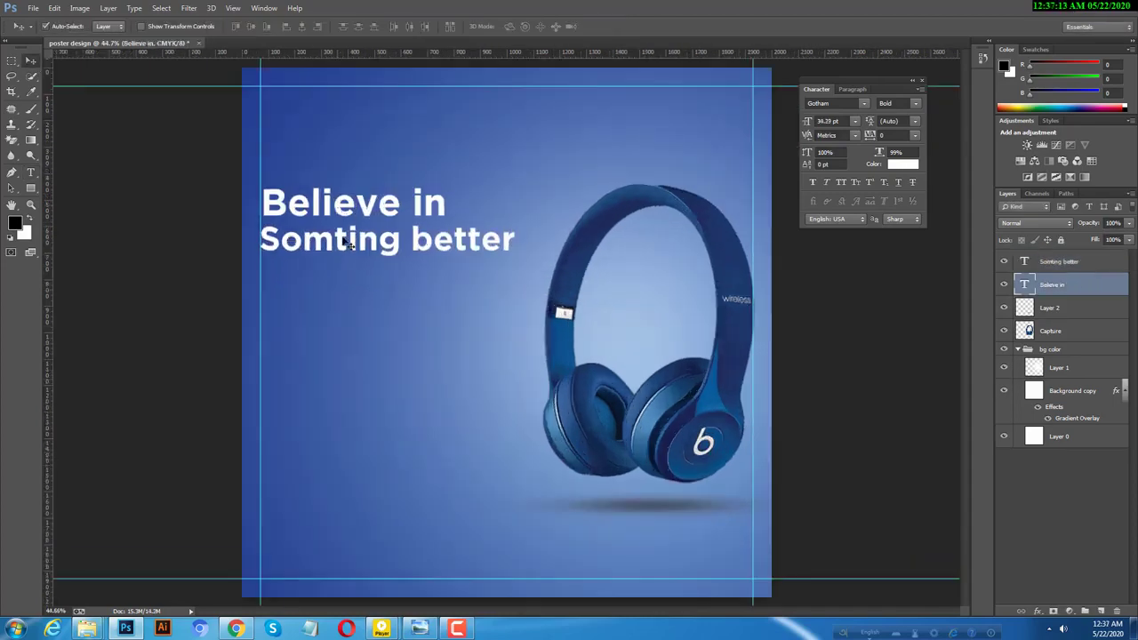
left_click(356, 204)
double_click(352, 242)
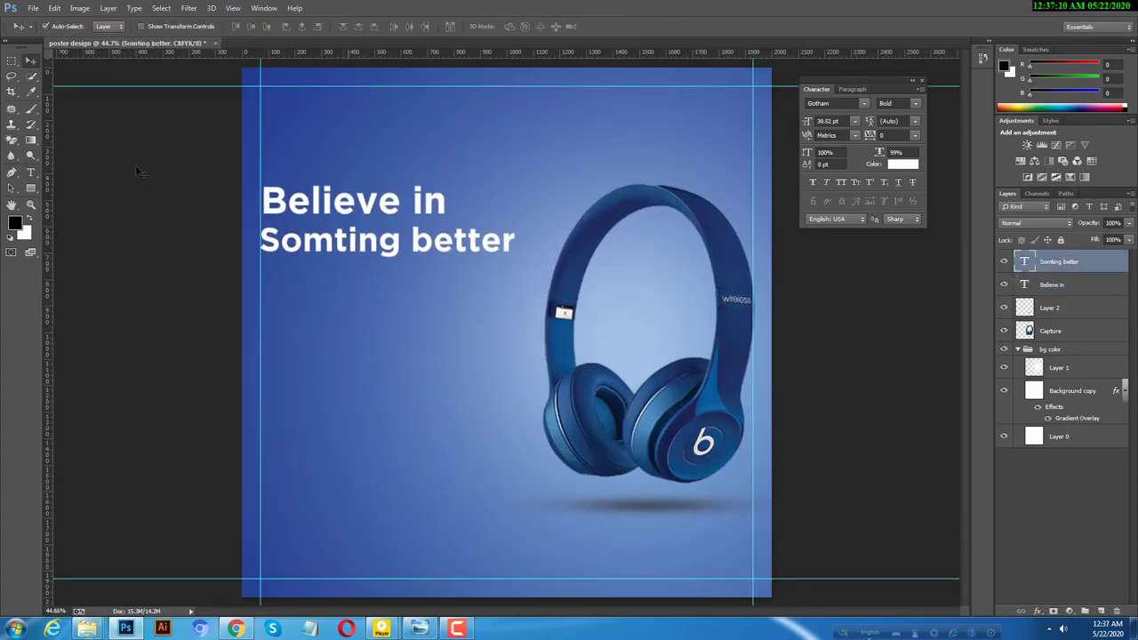
Step: Type the subtitle tagline below the headline and style it Times New Roman Light Italic
left_click(267, 285)
left_click(214, 27)
type("A magical and rivolutionaru device at an unbelieva")
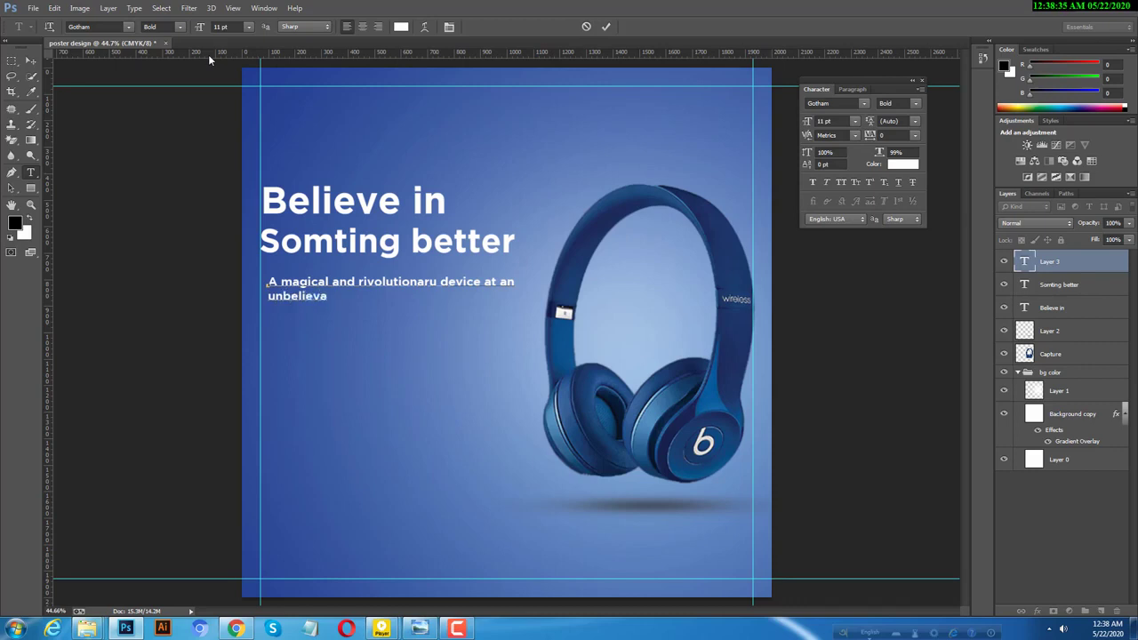
type("ble")
type(" proce")
key("ctrl+a")
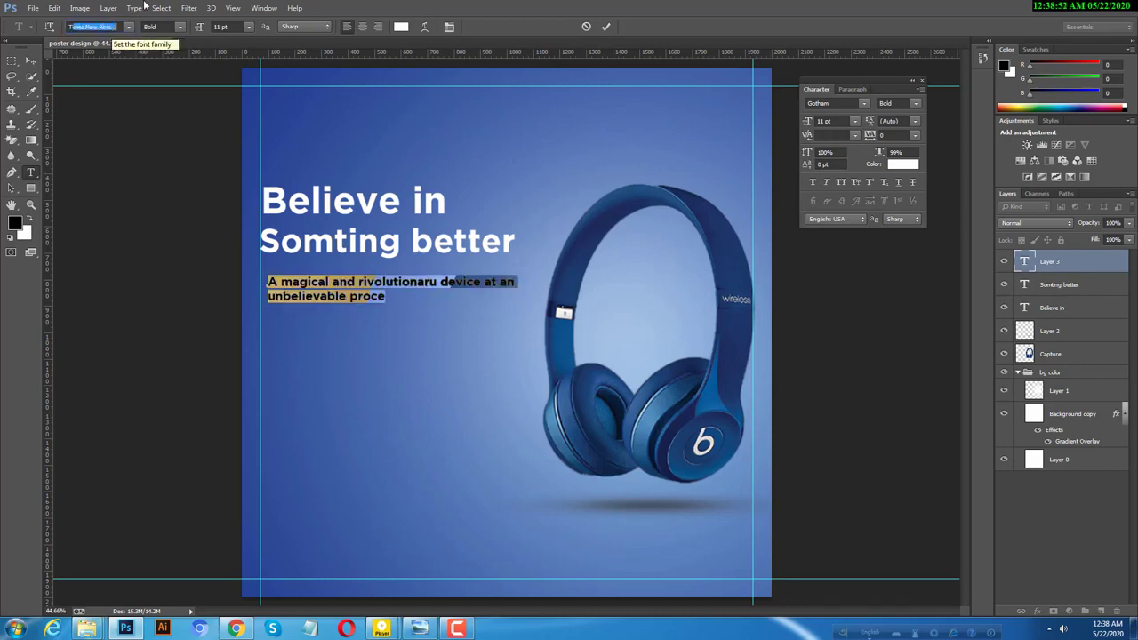
left_click(180, 27)
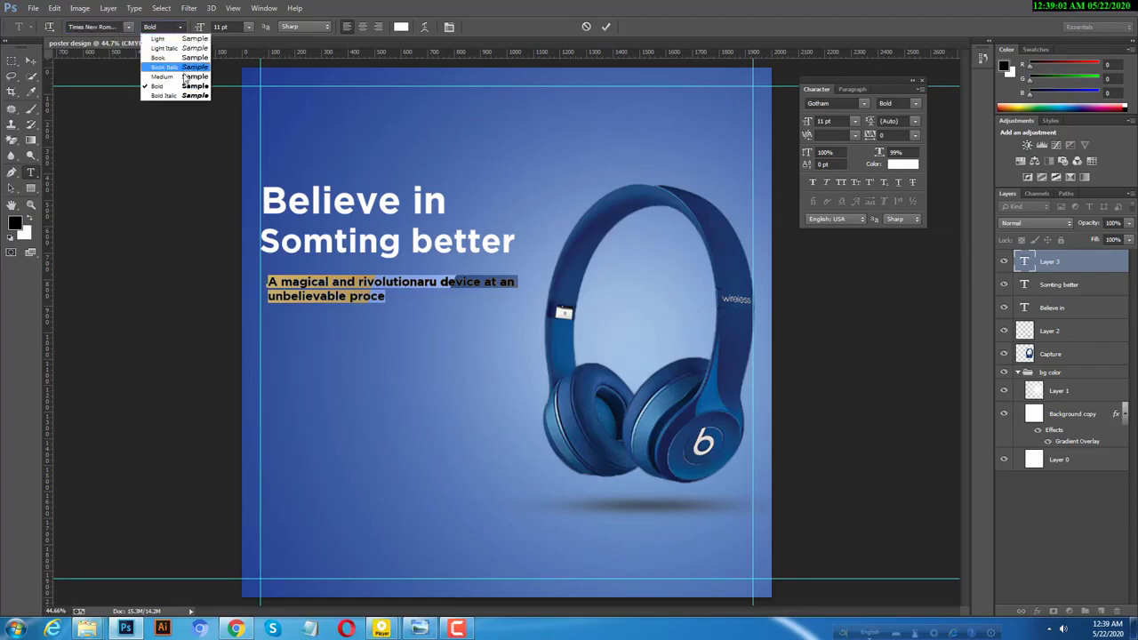
left_click(177, 47)
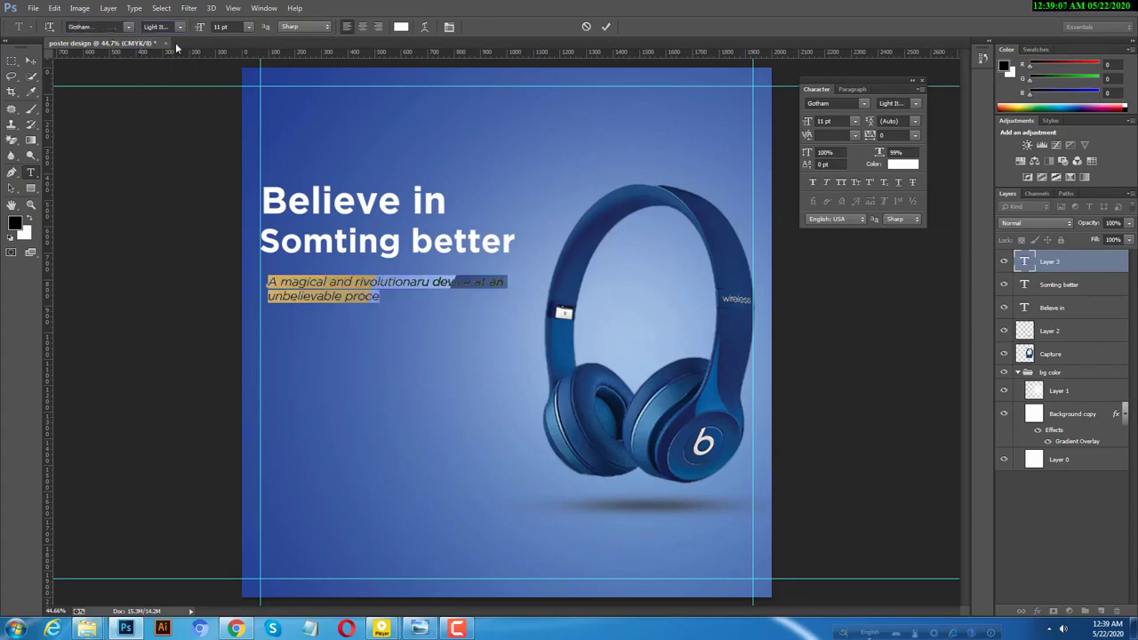
left_click(107, 26)
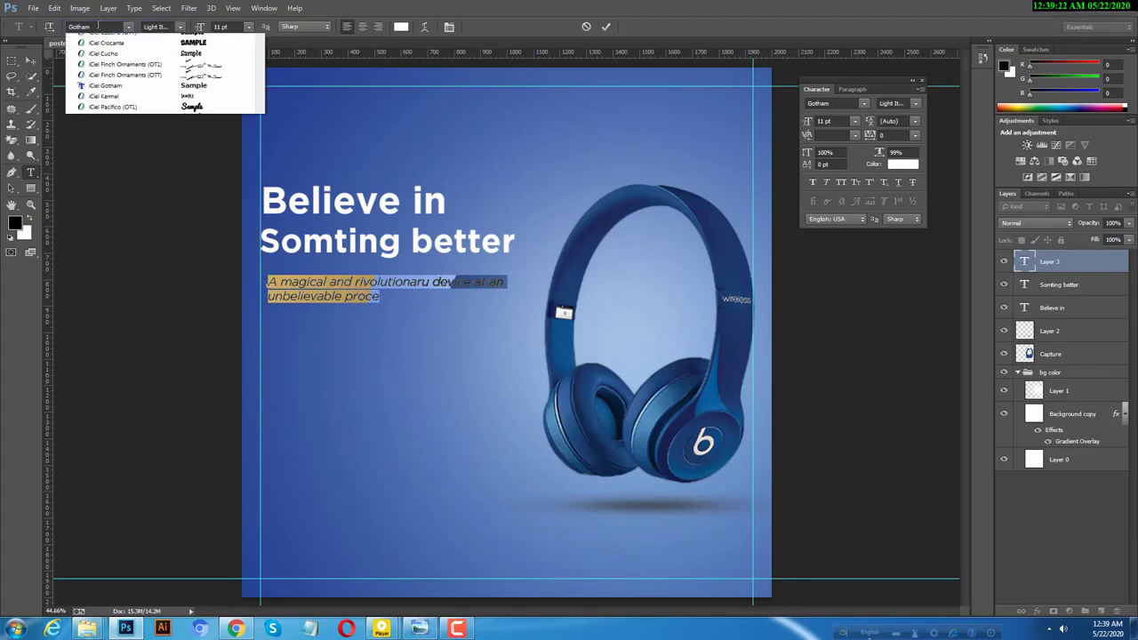
type("atimes")
key("ctrl+Return")
key("v")
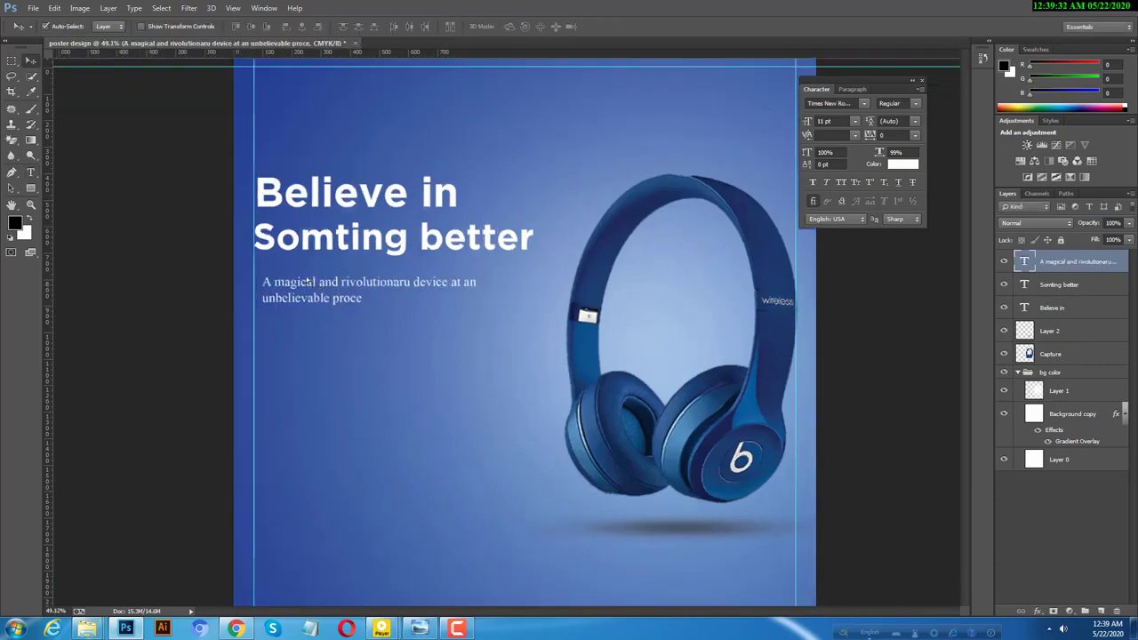
Step: Enlarge the subtitle slightly and reopen its text for a quick edit
scroll(356, 318, "up", 2)
scroll(356, 318, "down", 2)
key("ctrl+t")
left_click_drag(475, 305, 494, 307)
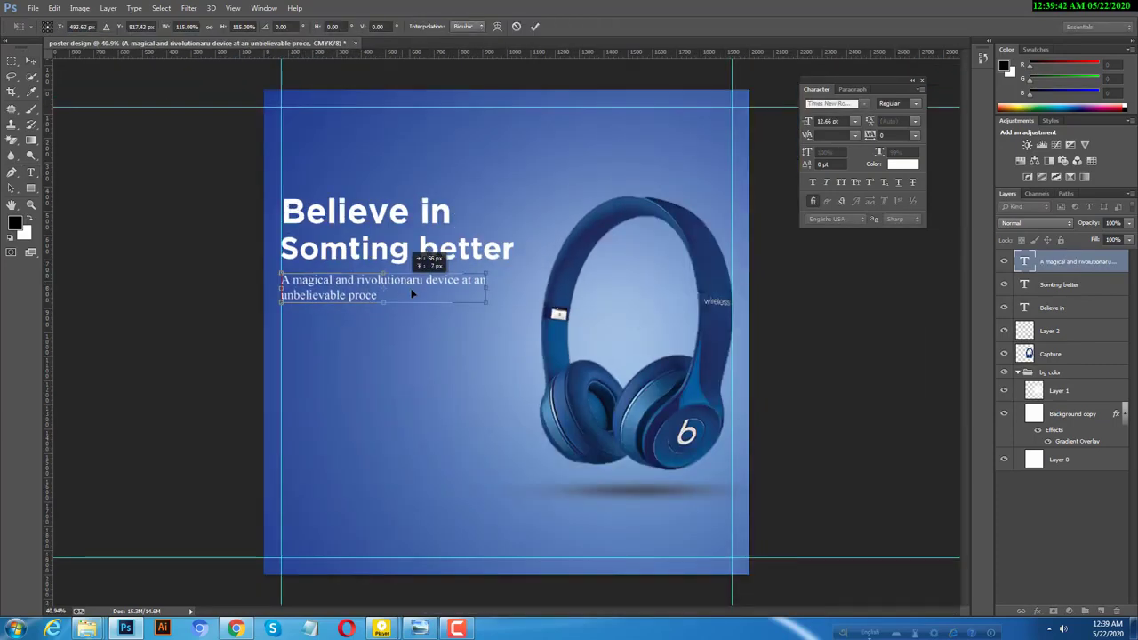
key("Return")
scroll(553, 344, "down", 2)
scroll(553, 344, "up", 2)
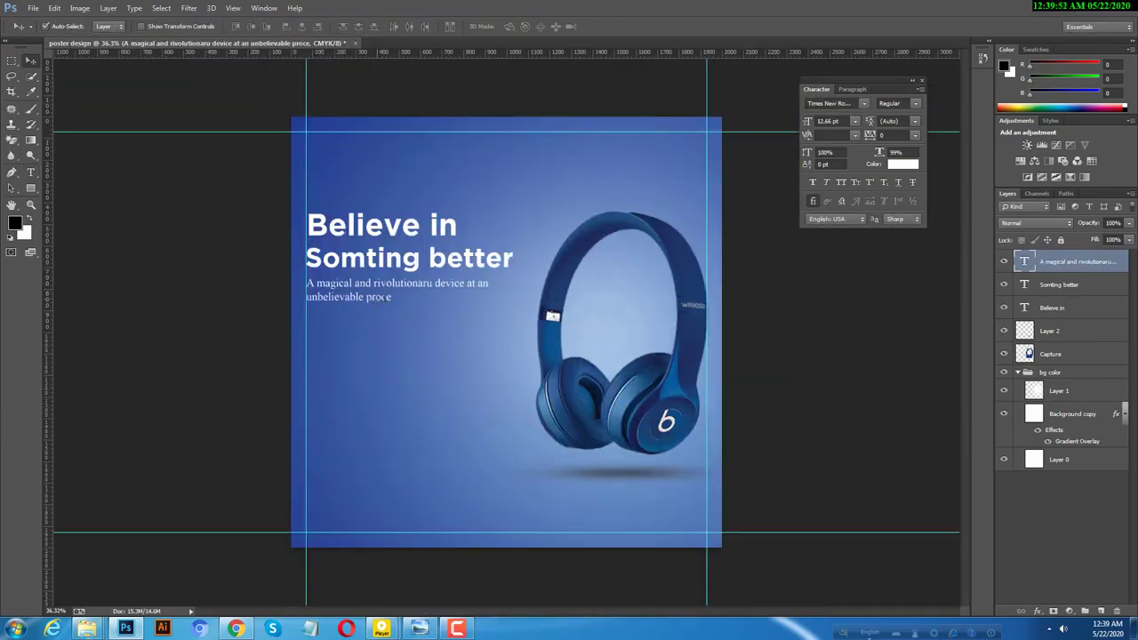
key("t")
left_click(440, 302)
left_click(31, 60)
Step: Rescale the subtitle slightly and nudge it just below the headline
key("ctrl+t")
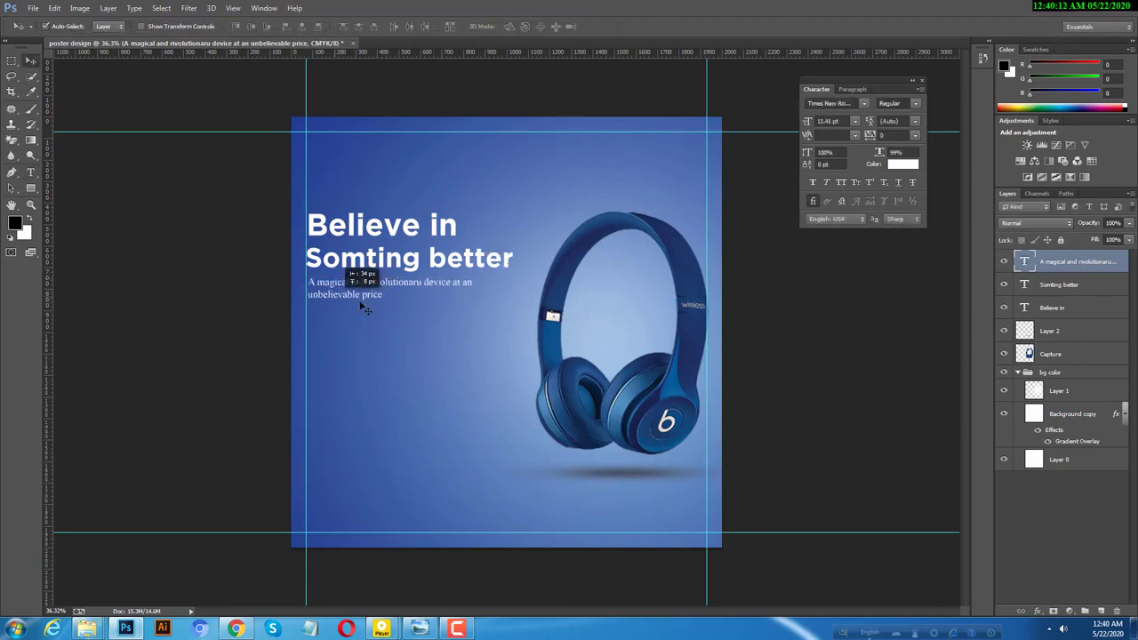
mouse_move(491, 275)
left_mouse_down()
mouse_move(474, 274)
mouse_move(485, 277)
left_mouse_up()
key("Return")
scroll(401, 338, "down", 1)
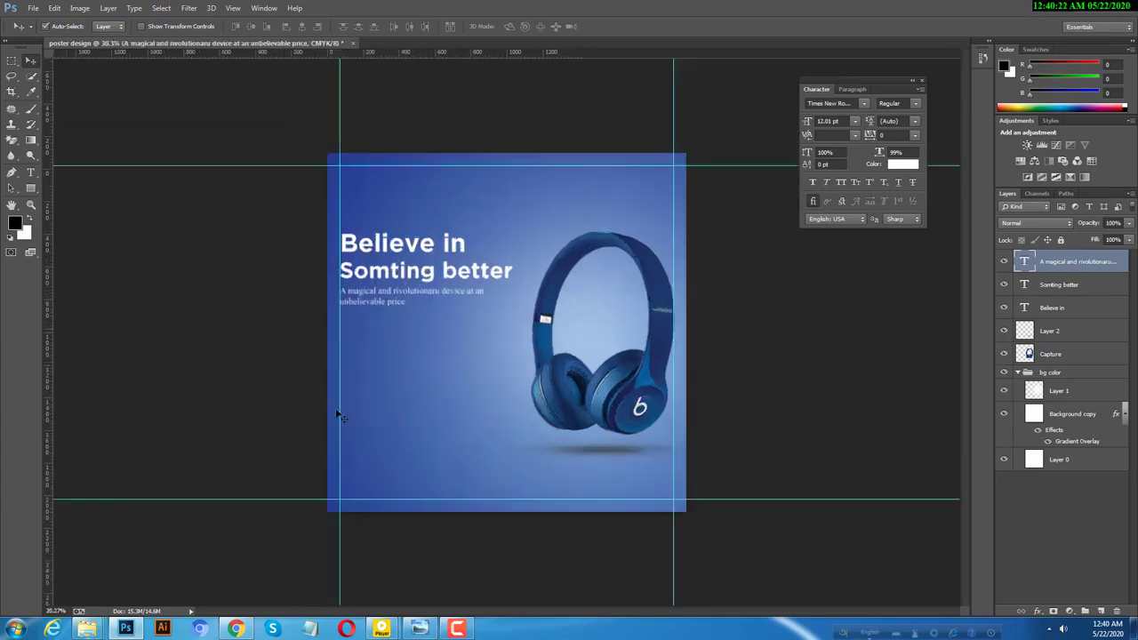
scroll(338, 414, "up", 1)
left_click_drag(344, 300, 343, 305)
scroll(418, 379, "down", 1)
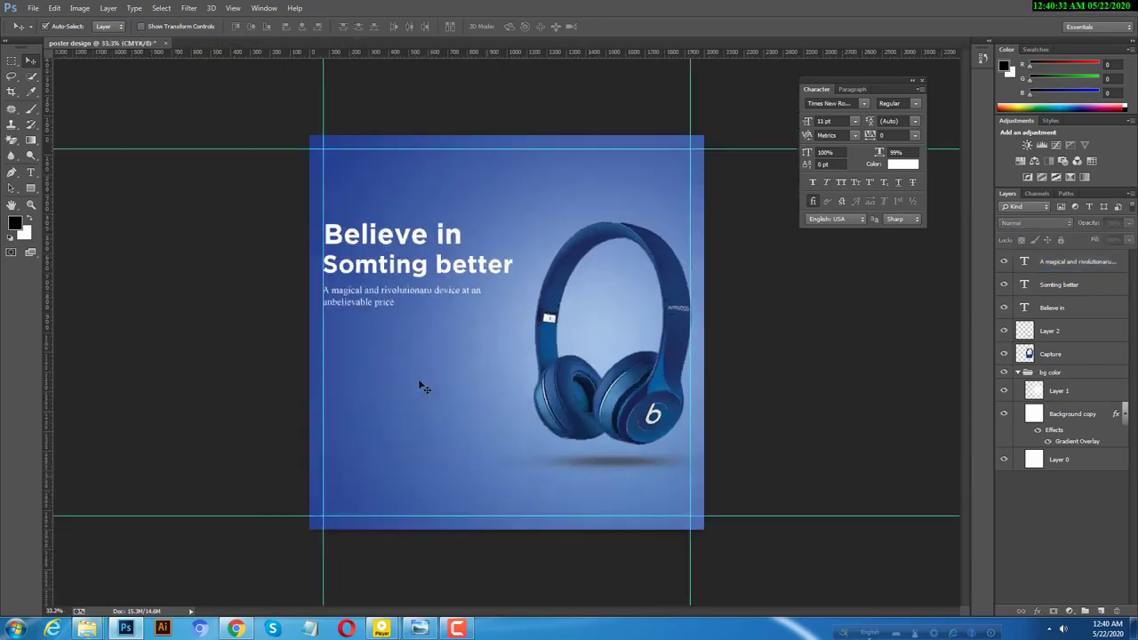
scroll(418, 378, "up", 1)
Step: Draw a white rounded rectangle with a 0 pt stroke below the subtitle
right_click(30, 189)
left_click(71, 203)
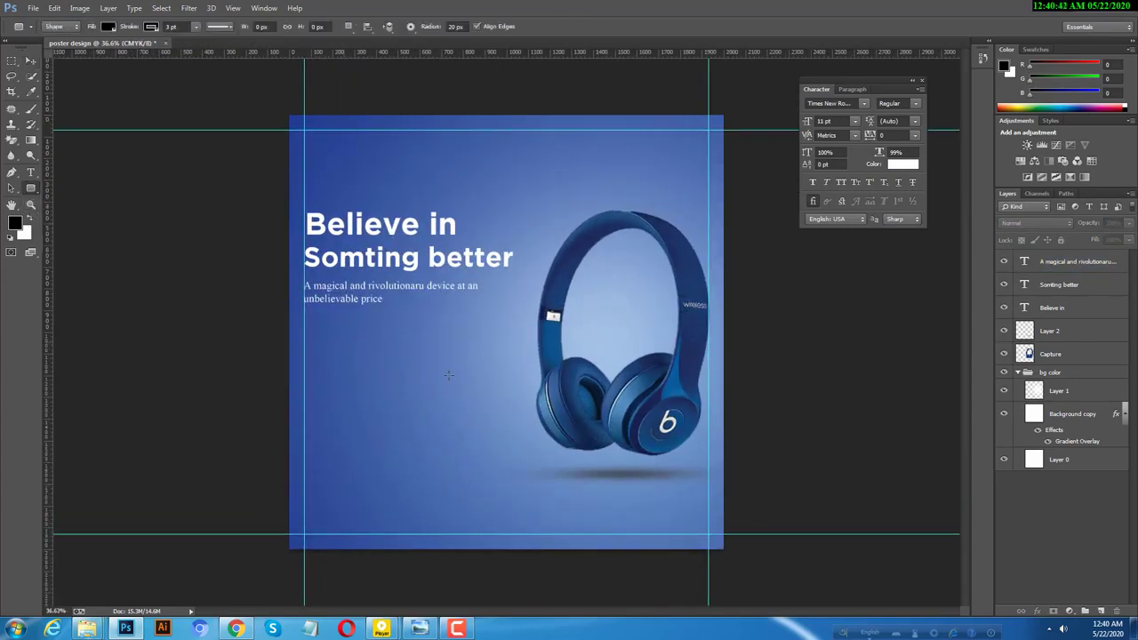
left_click_drag(417, 370, 416, 370)
left_click(531, 176)
left_click(547, 230)
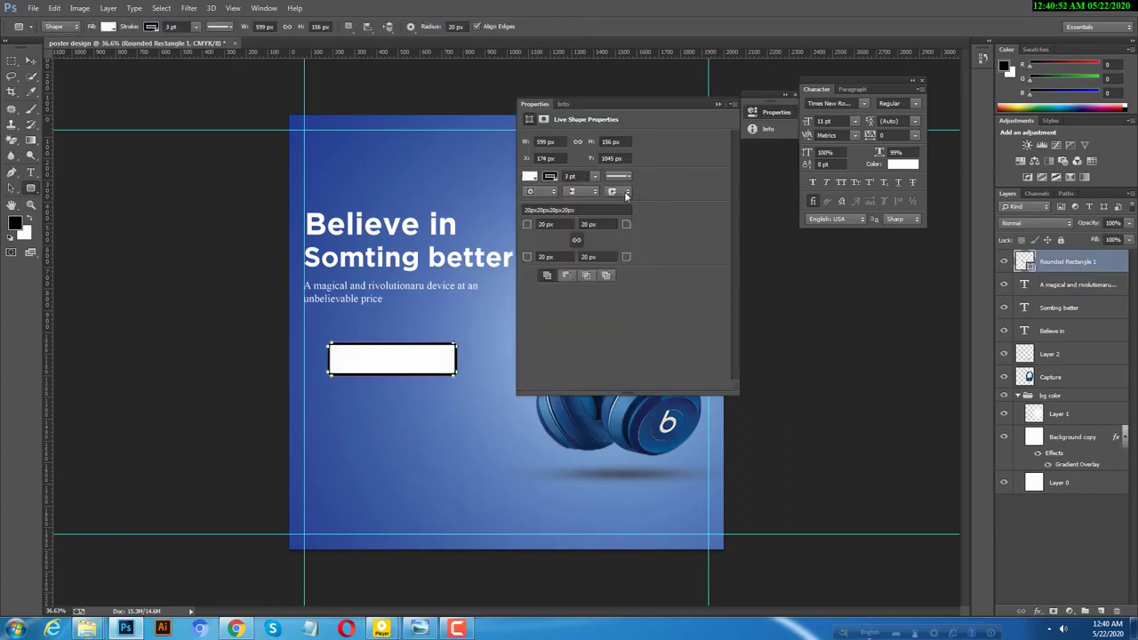
type("0")
key("Return")
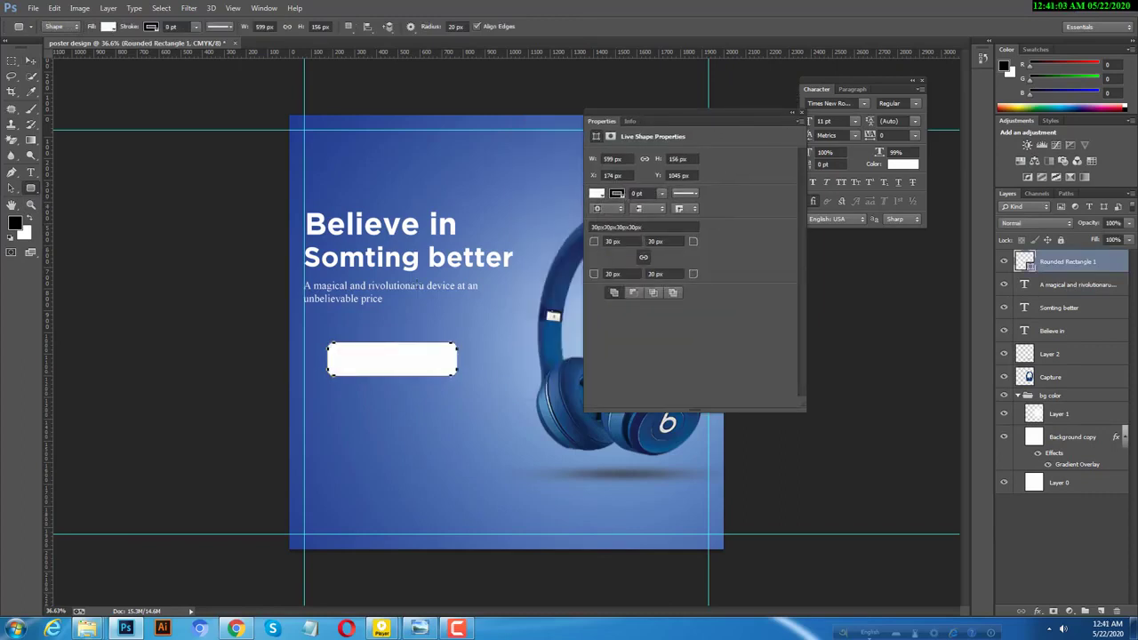
key("v")
key("shift+Down")
key("shift+Down")
key("shift+Down")
Step: Add 'AVAILABLE NOW' text in Roboto Medium and place it below the button
key("t")
left_click(437, 357)
type("AVAILABLE")
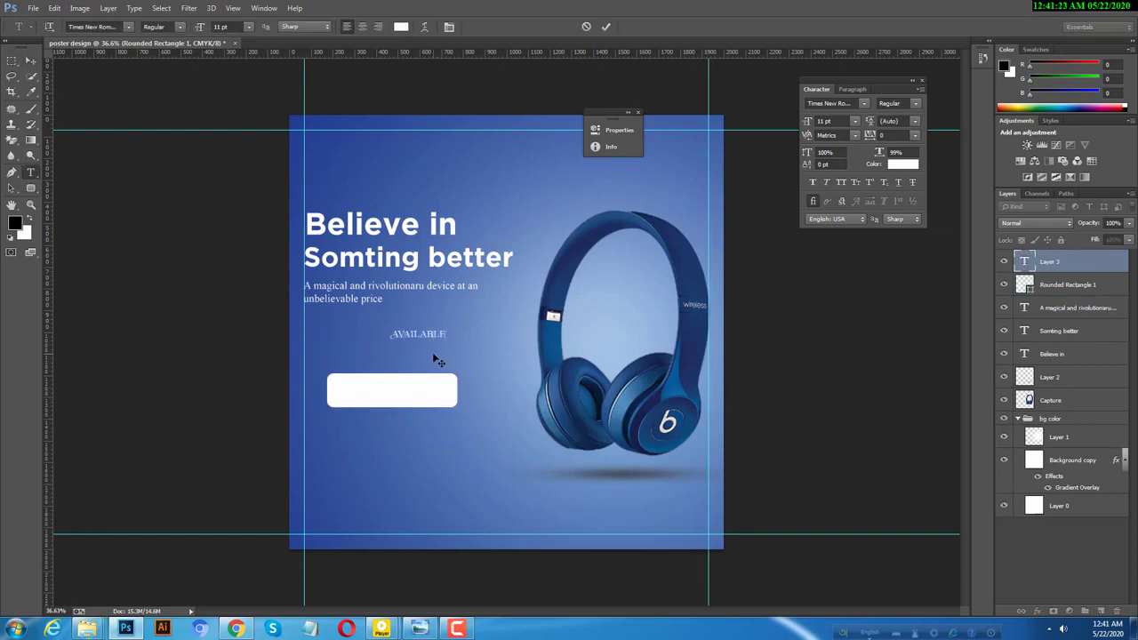
type(" NOW")
key("ctrl+a")
type("Roboto")
left_click(181, 31)
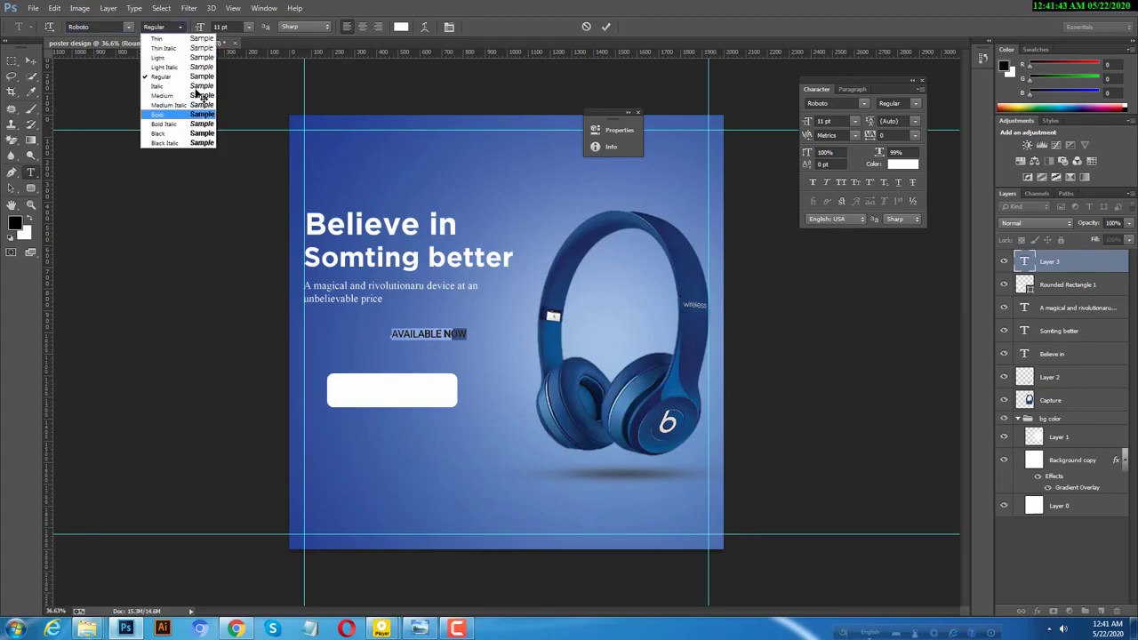
left_click(178, 93)
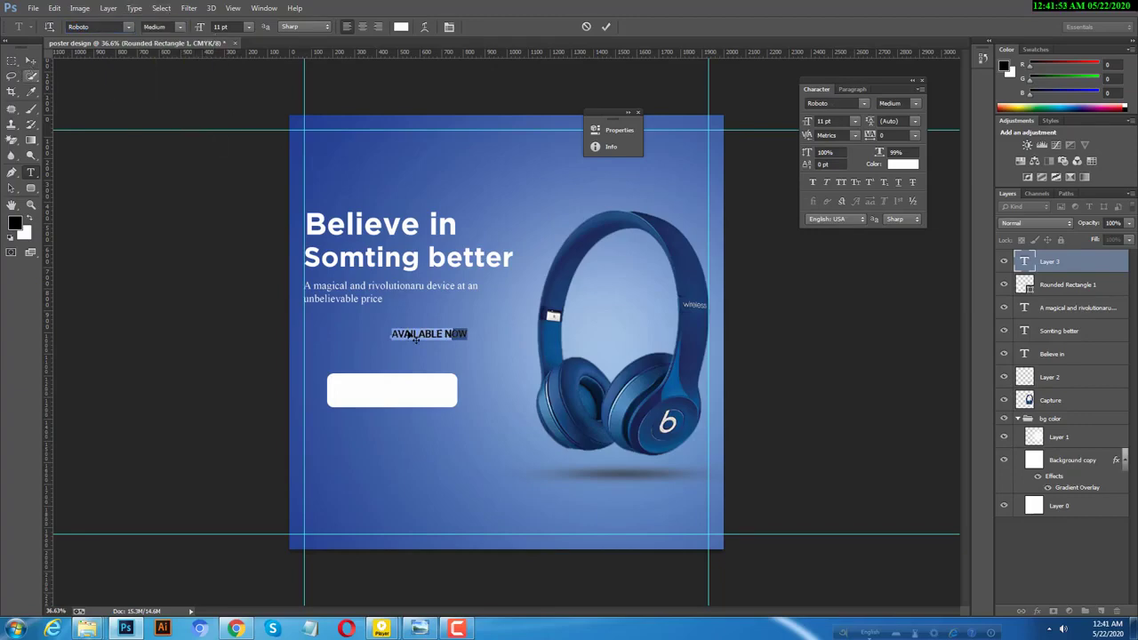
key("ctrl+Return")
left_click_drag(416, 338, 383, 440)
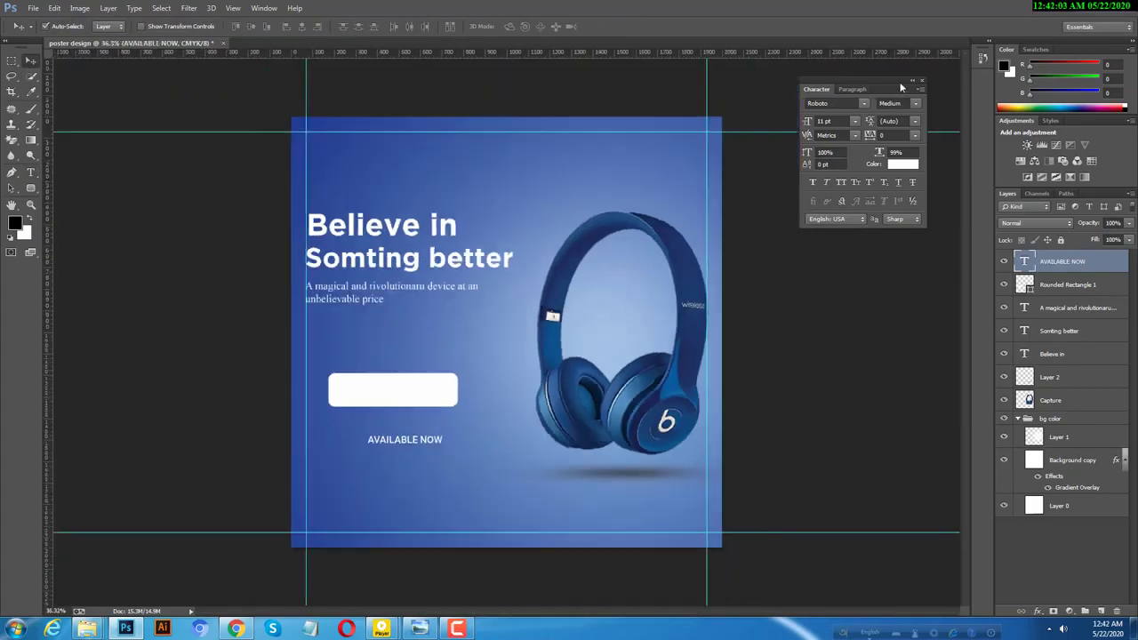
left_click(913, 80)
Step: Resize and shift the white rounded button slightly
left_click(391, 377)
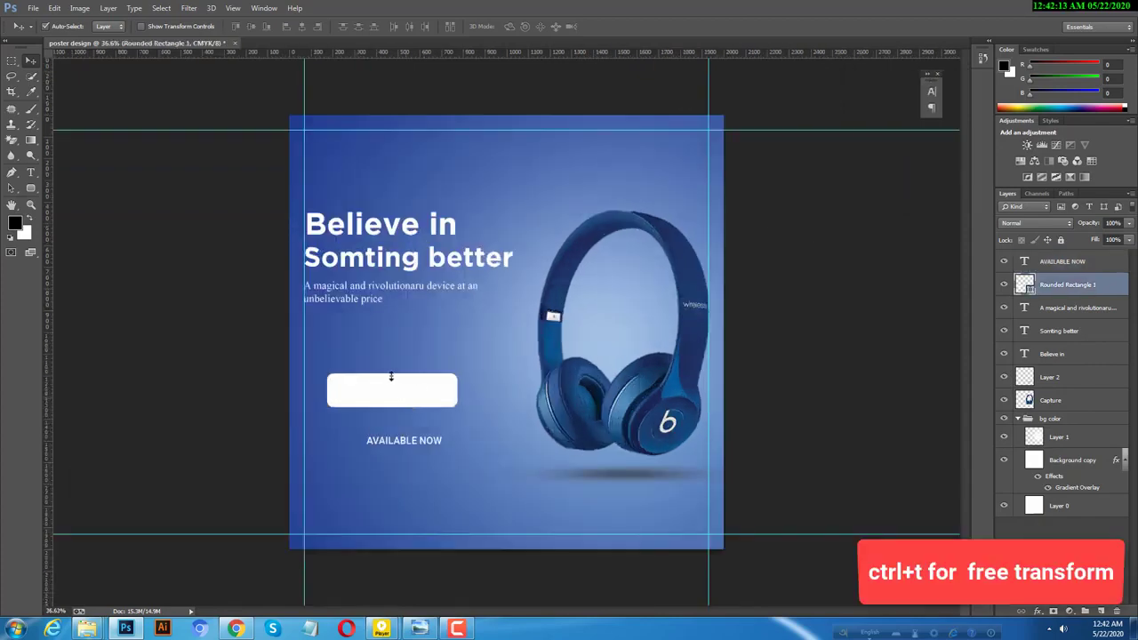
key("ctrl+t")
left_click_drag(445, 392, 448, 392)
Step: Colour the AVAILABLE NOW text dark blue #003399
key("Return")
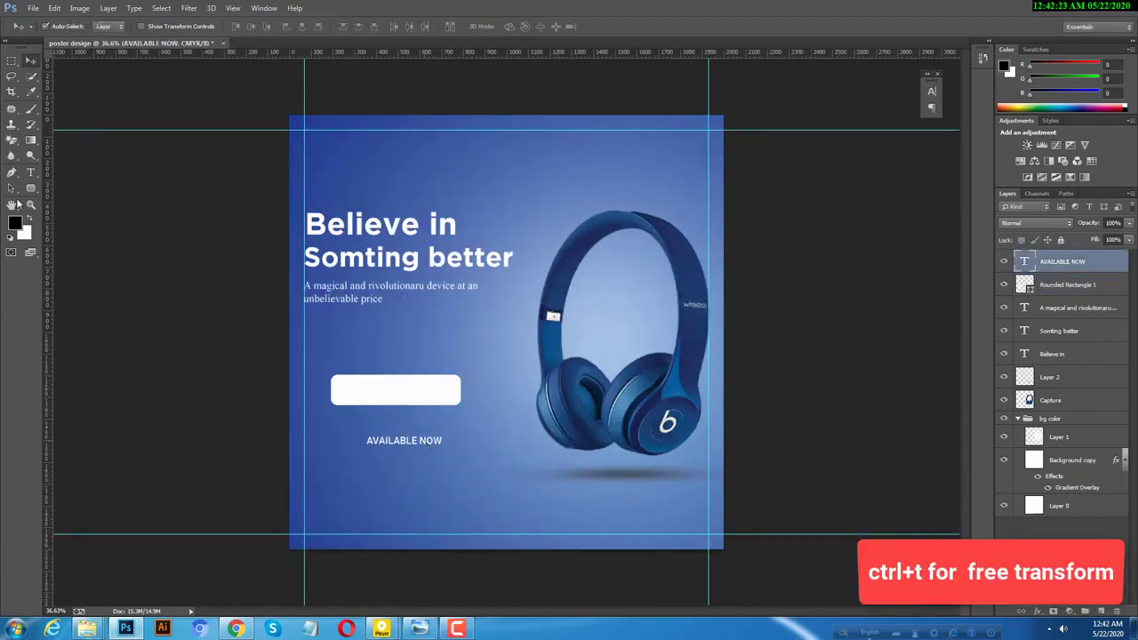
left_click(30, 173)
left_click(401, 25)
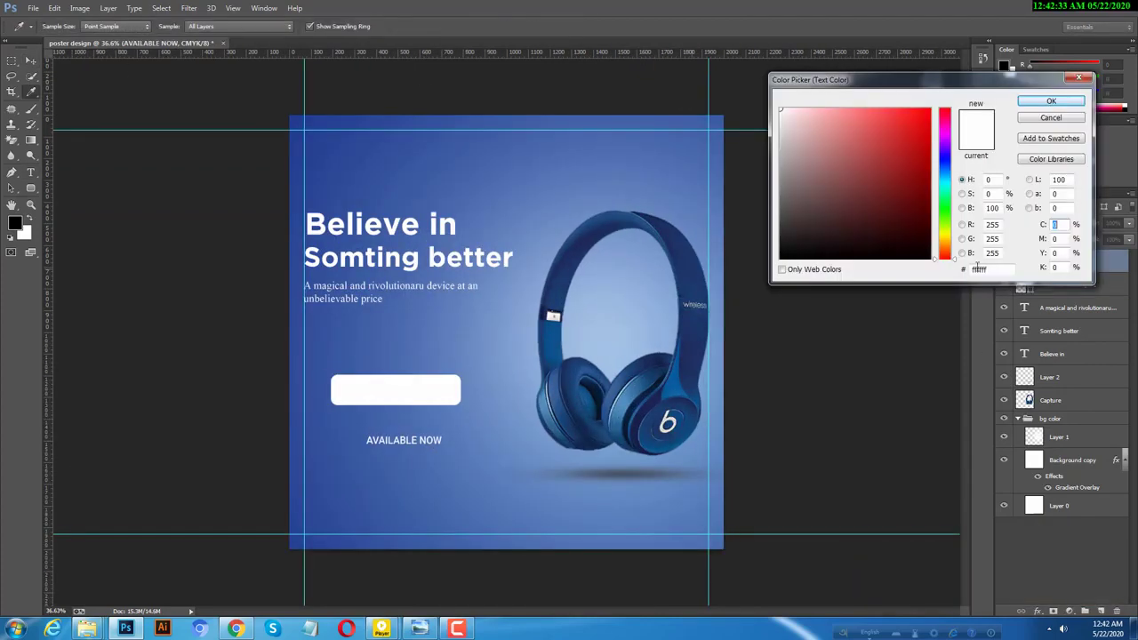
double_click(983, 268)
type("003")
type("399")
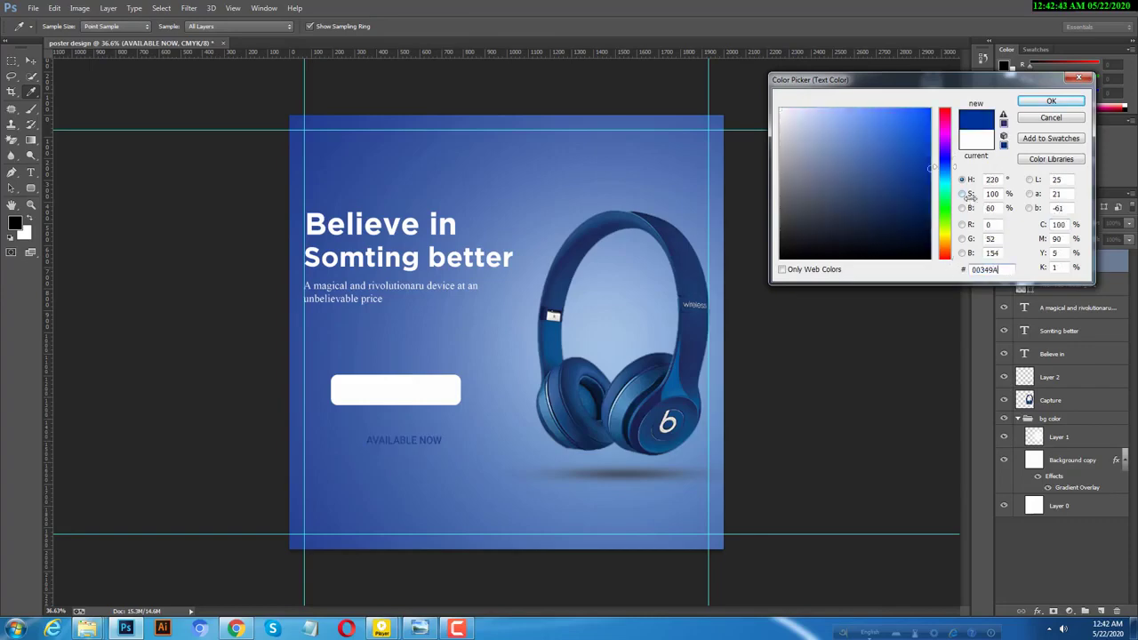
key("Return")
Step: Move AVAILABLE NOW onto the white button and enlarge it to fill it
key("v")
left_click_drag(368, 431, 404, 415)
key("ctrl+t")
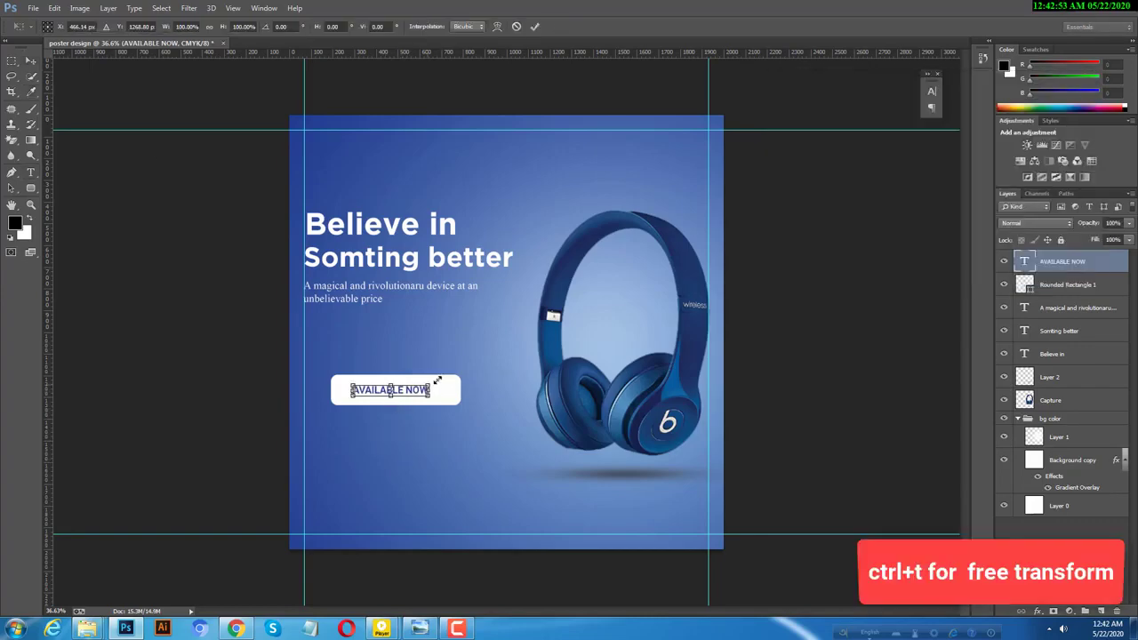
left_click_drag(436, 379, 453, 379)
key("Return")
key("ctrl+t")
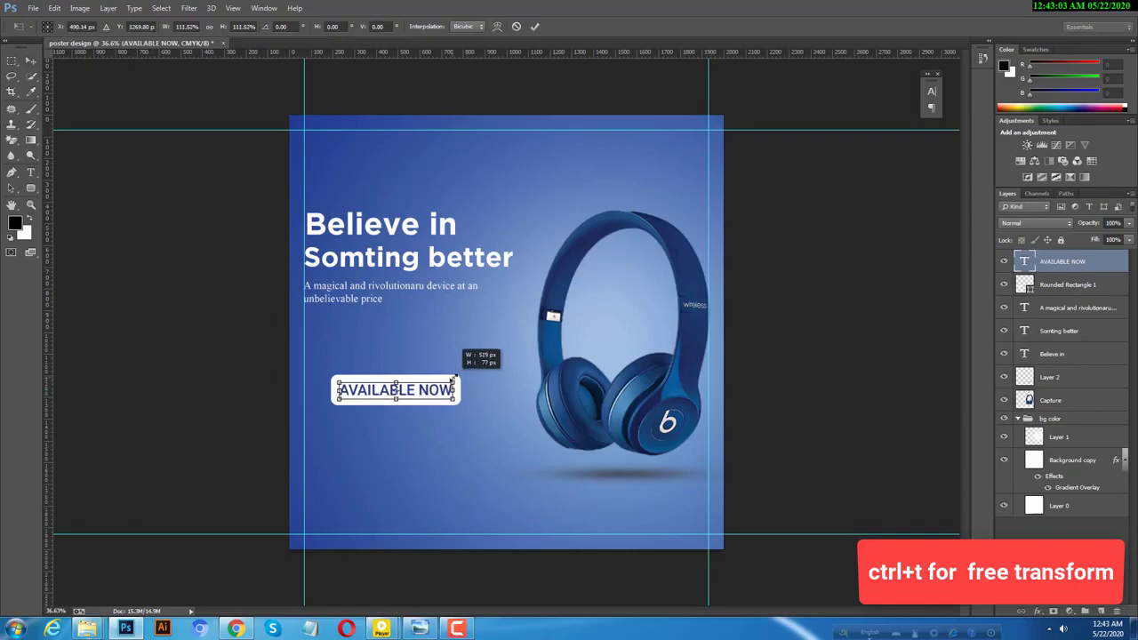
key("Return")
Step: Deepen the text's blue, then select both the rectangle and text layers
key("t")
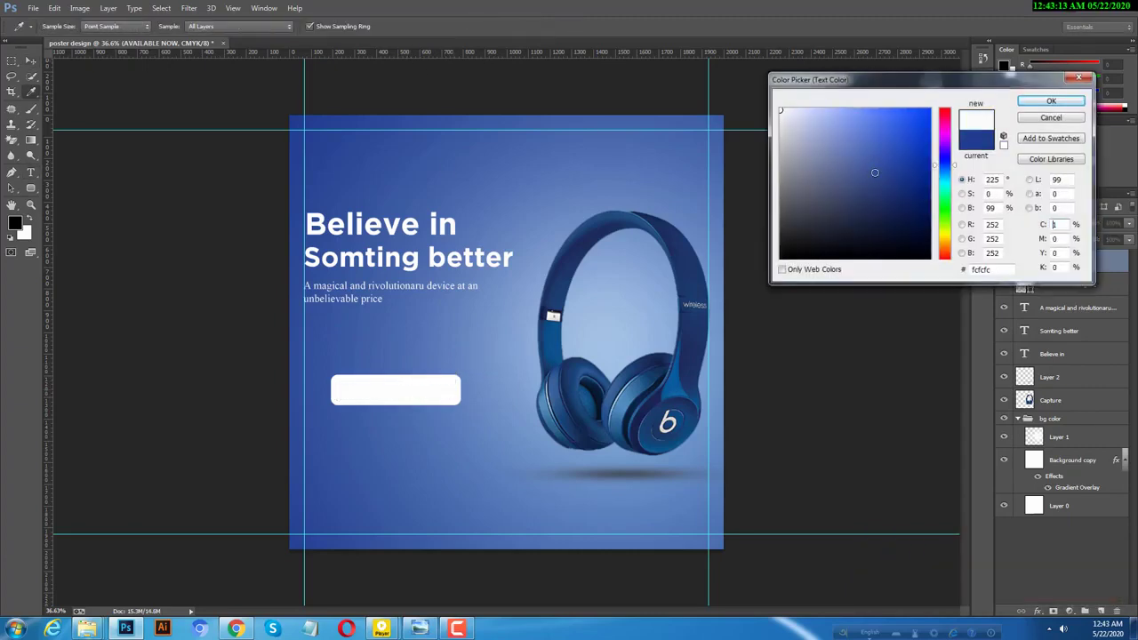
left_click_drag(863, 166, 874, 173)
left_click_drag(887, 119, 928, 166)
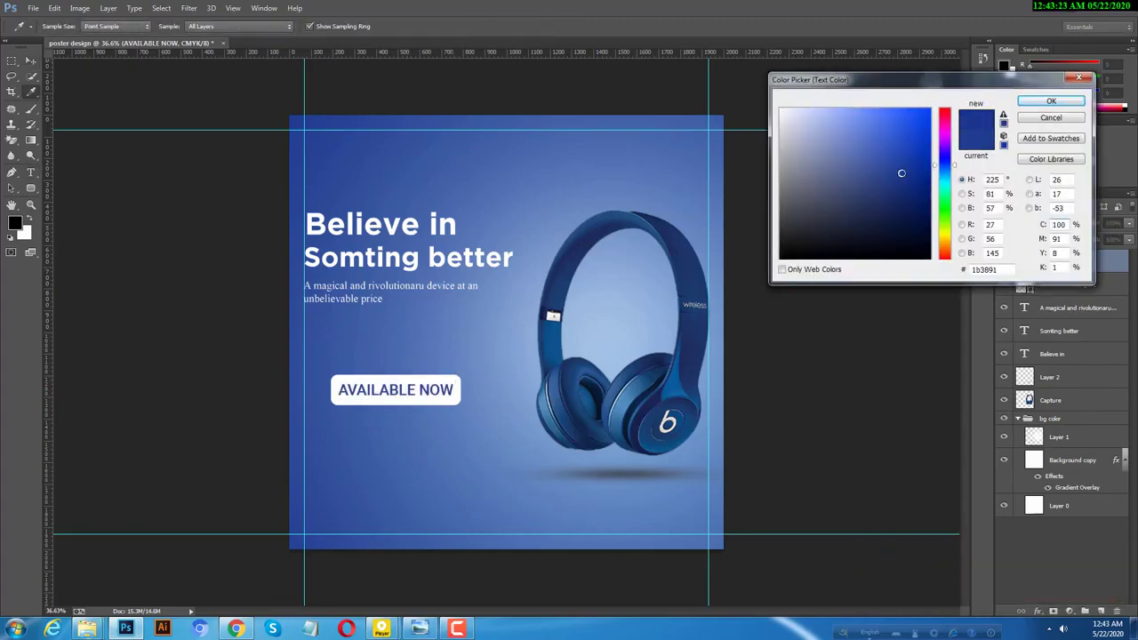
key("Return")
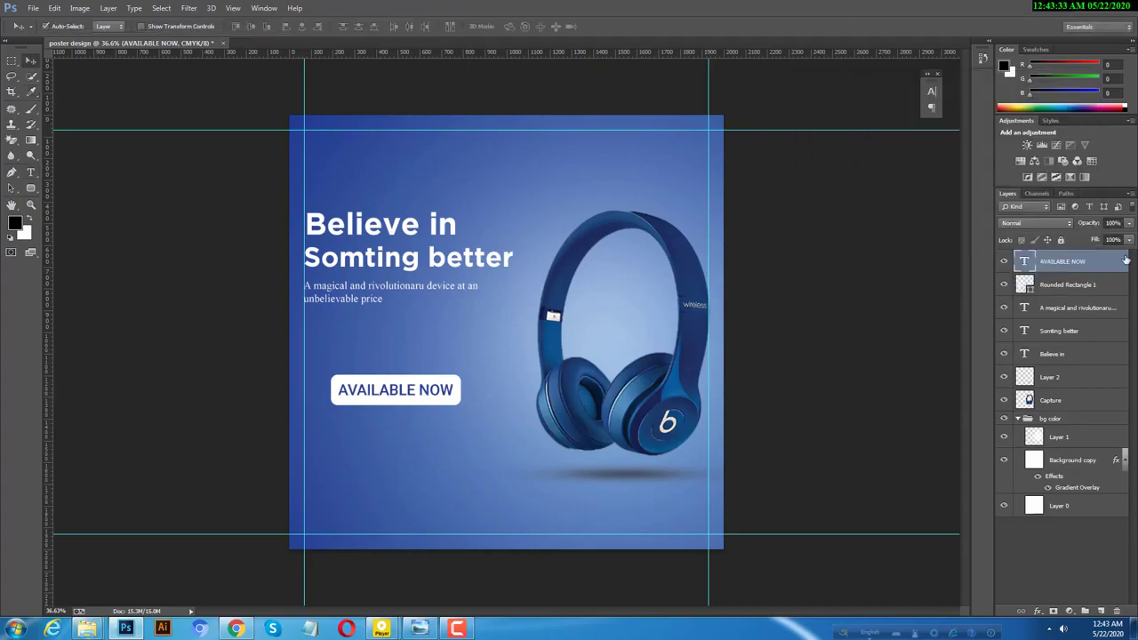
key("v")
key("alt+bracketleft")
key("shift+alt+bracketright")
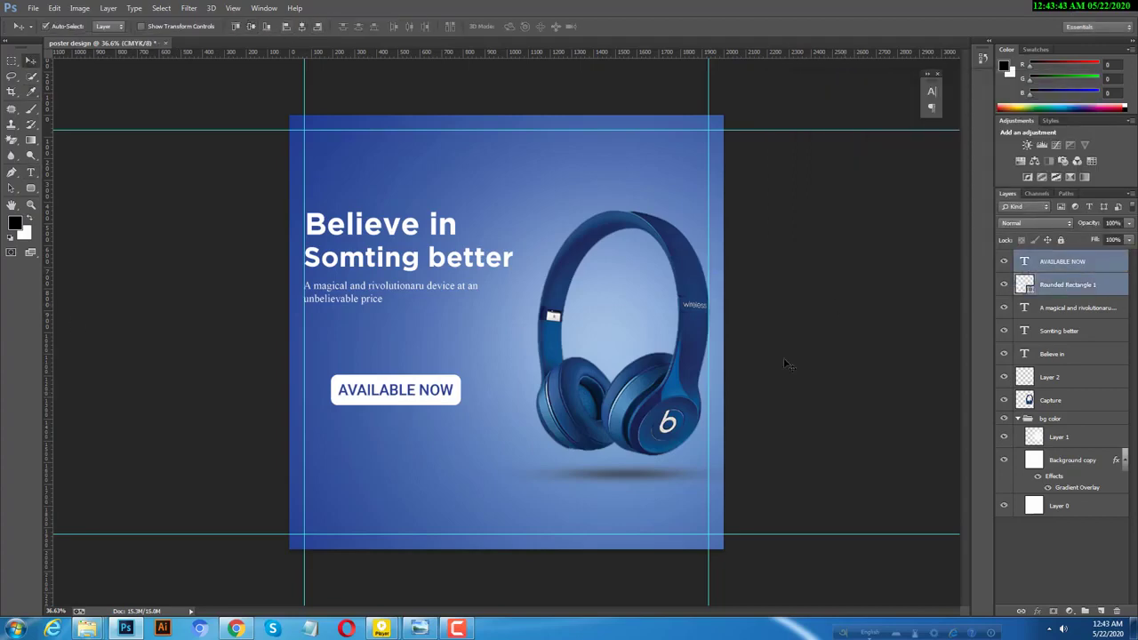
Step: Give the Rounded Rectangle 1 layer a Drop Shadow coloured #0034a0
left_click(1119, 285)
right_click(1117, 285)
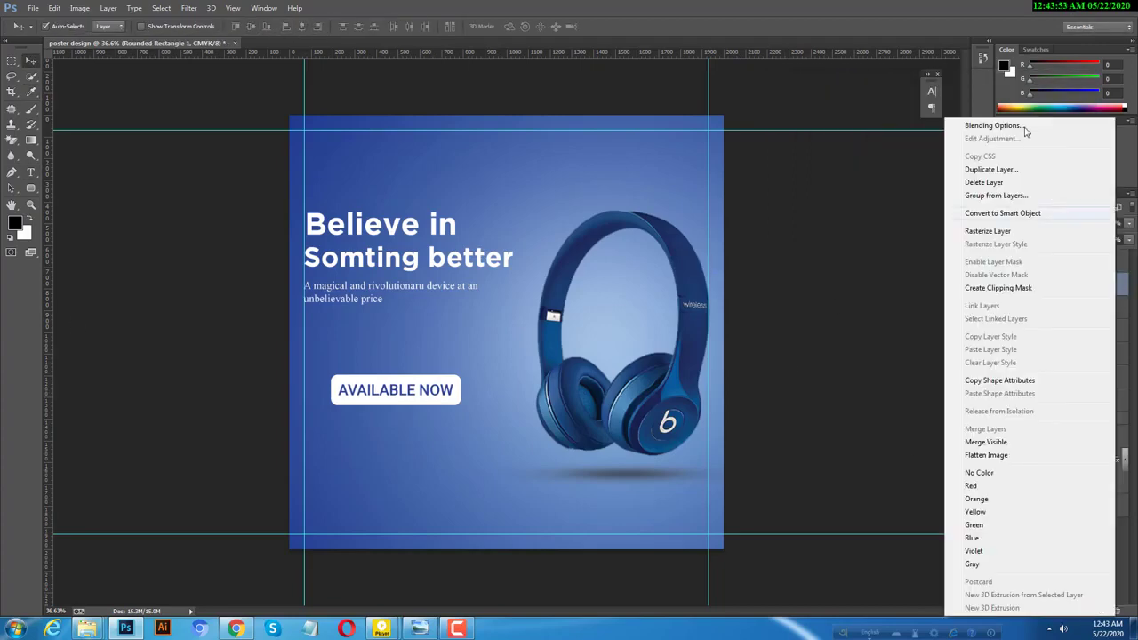
left_click(1050, 133)
left_click(765, 289)
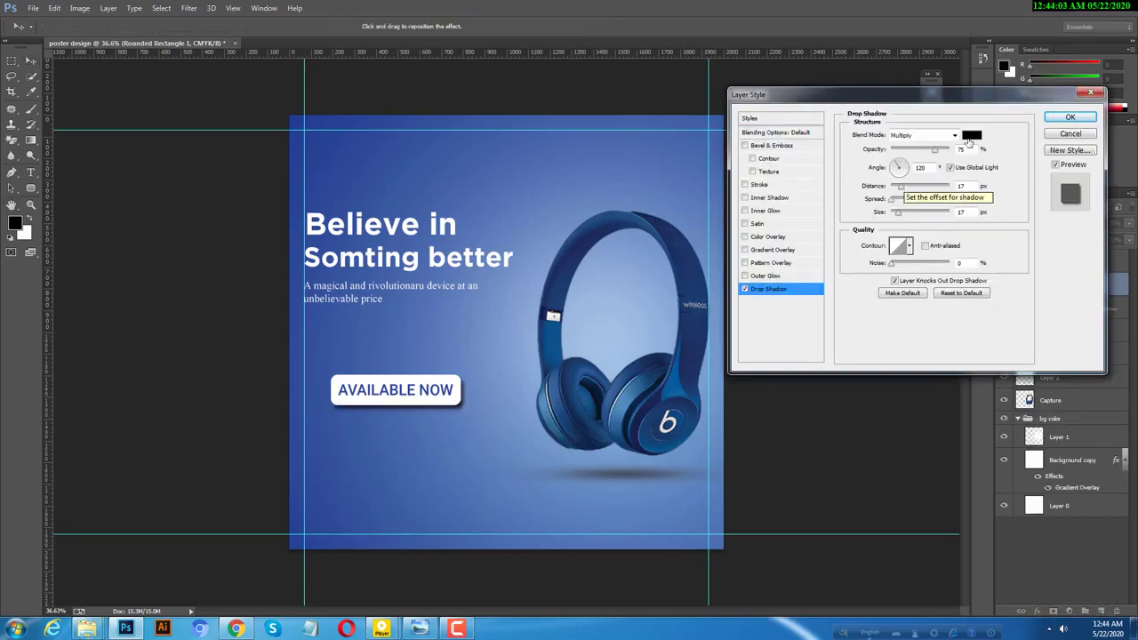
left_click(971, 134)
type("0034a0")
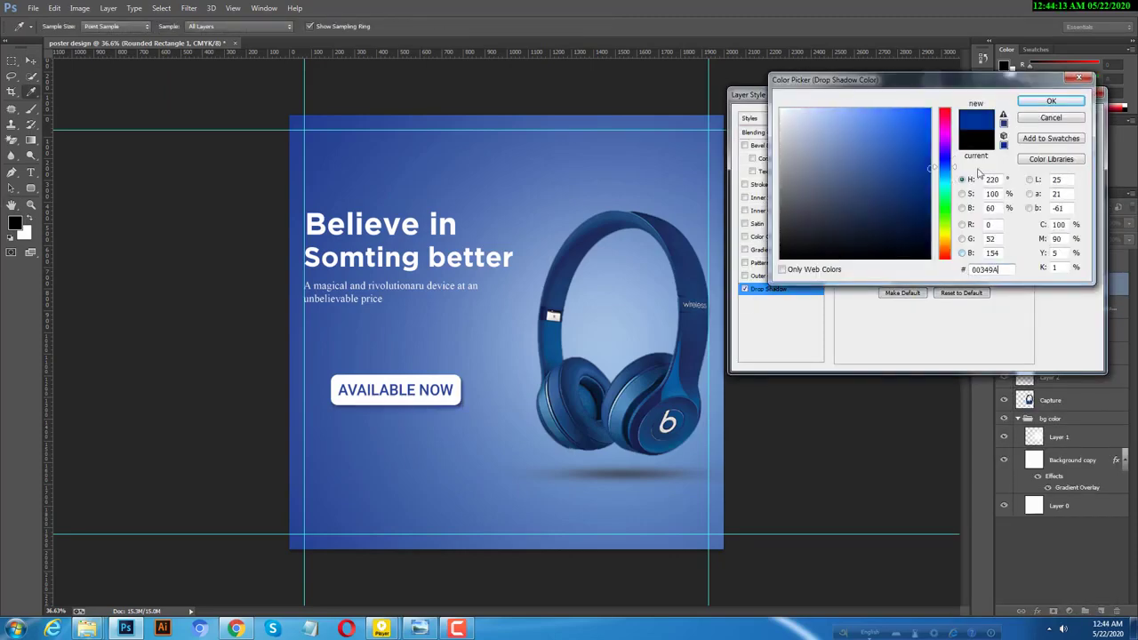
key("Return")
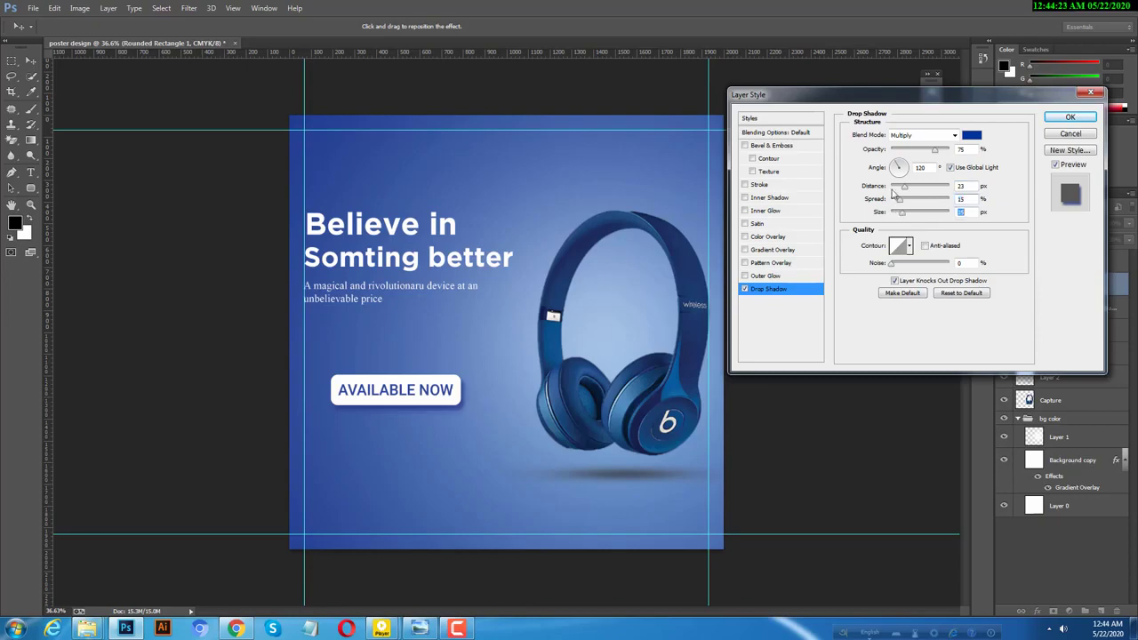
left_click(1067, 118)
scroll(388, 431, "up", 3)
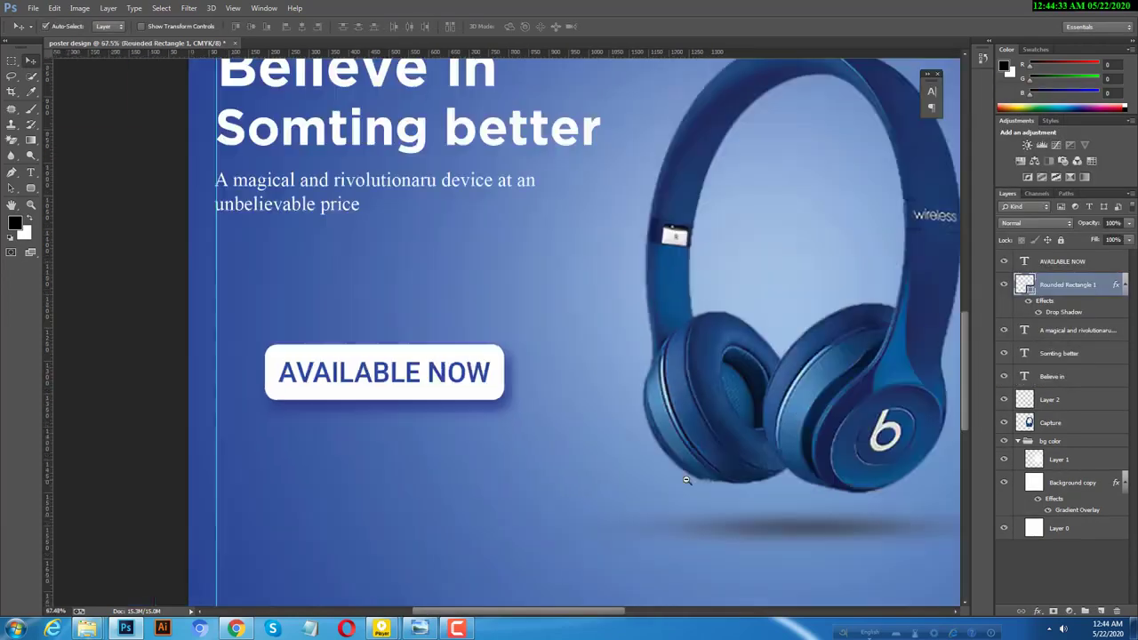
scroll(405, 435, "down", 2)
Step: Add white 'HIGH RANGE' and 'BLUTOOTH' text labels in the lower-left area
key("t")
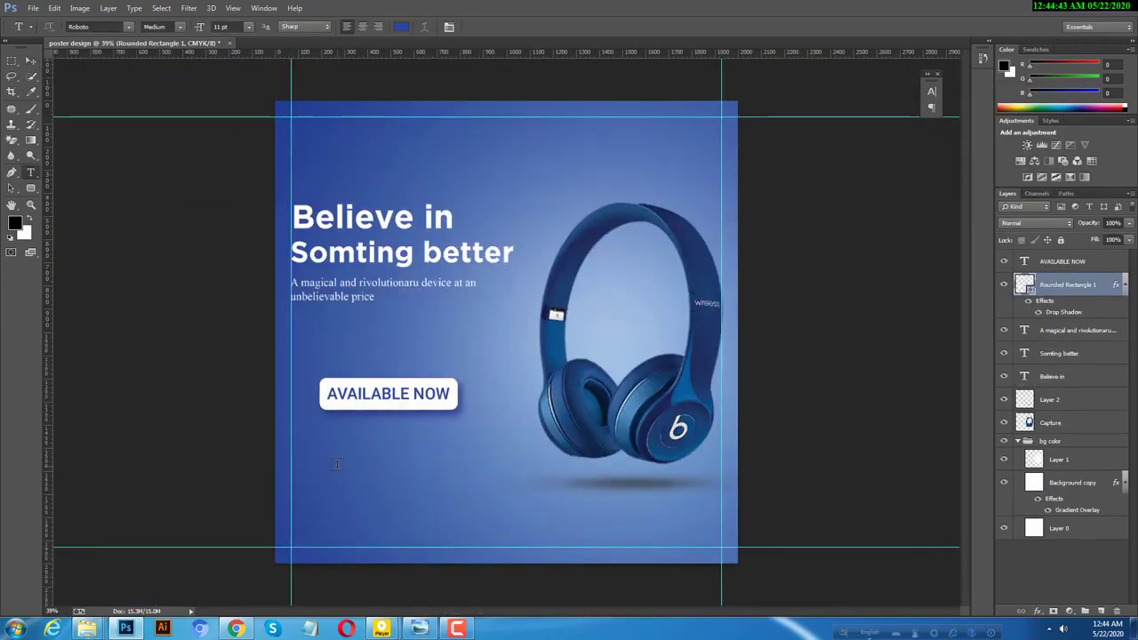
left_click(337, 463)
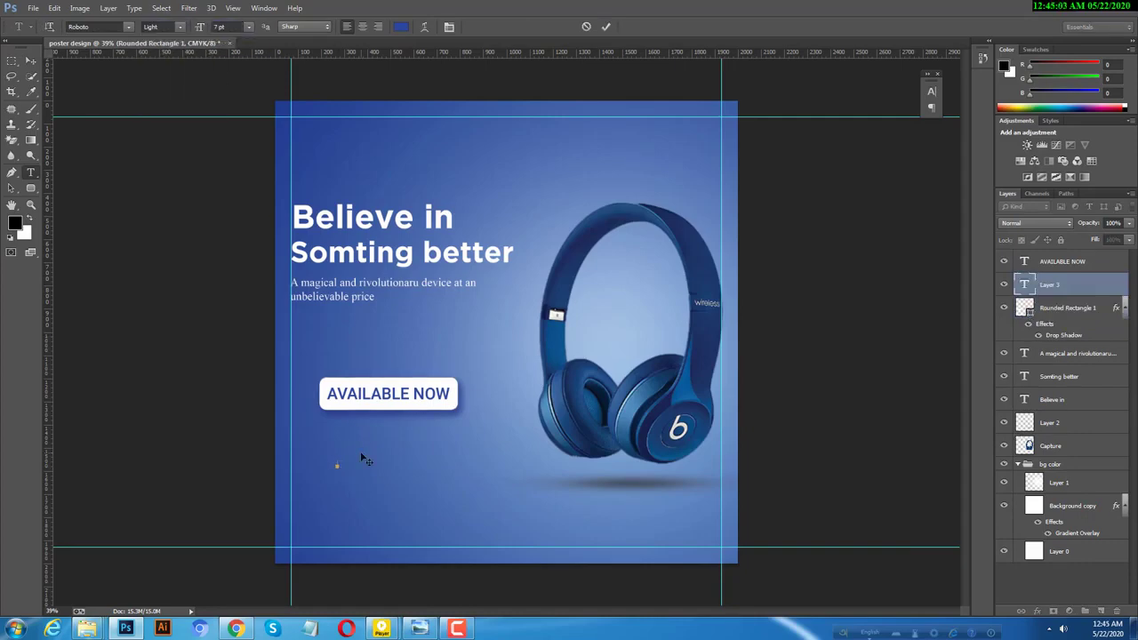
left_click(401, 27)
left_click(785, 86)
key("Return")
type("HIGH RANGE")
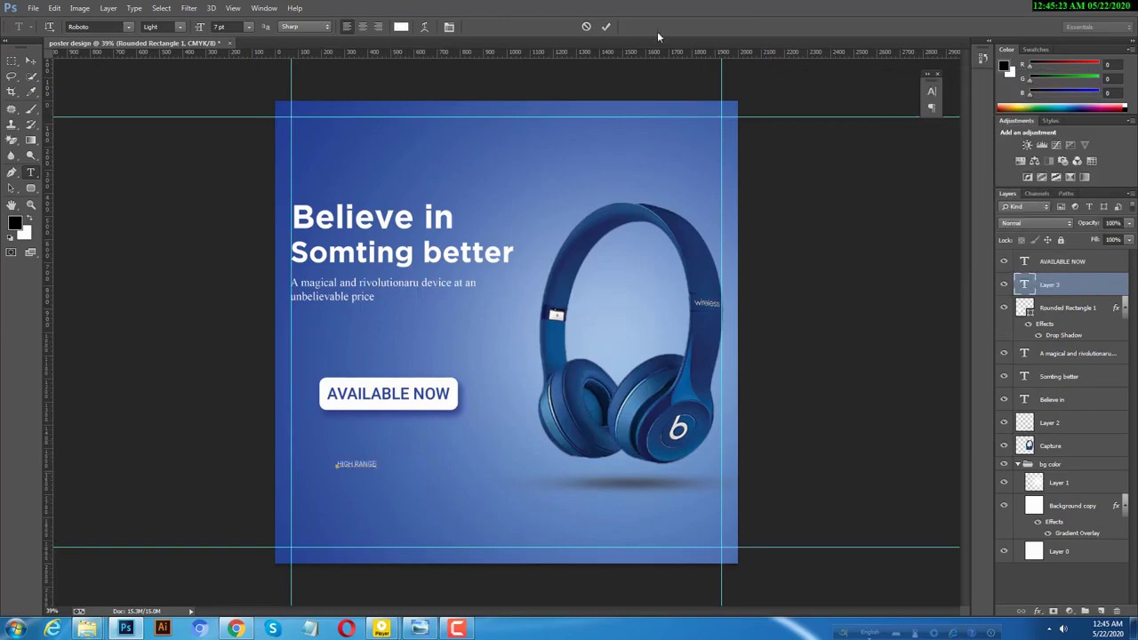
left_click(411, 491)
type("ALL")
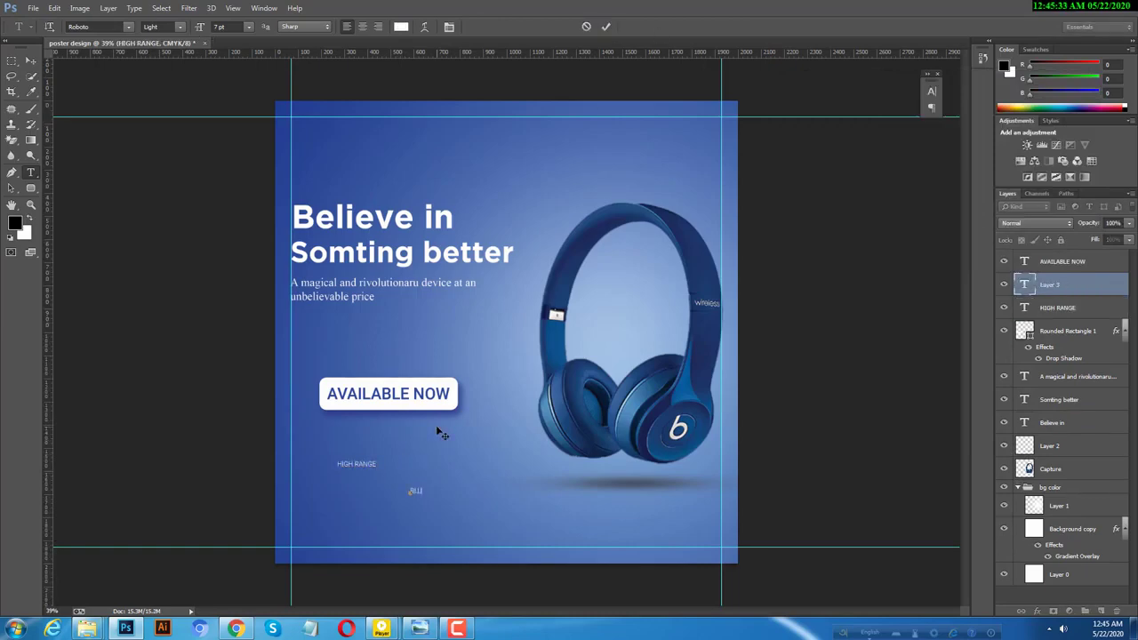
type("TOOTH")
left_click(12, 60)
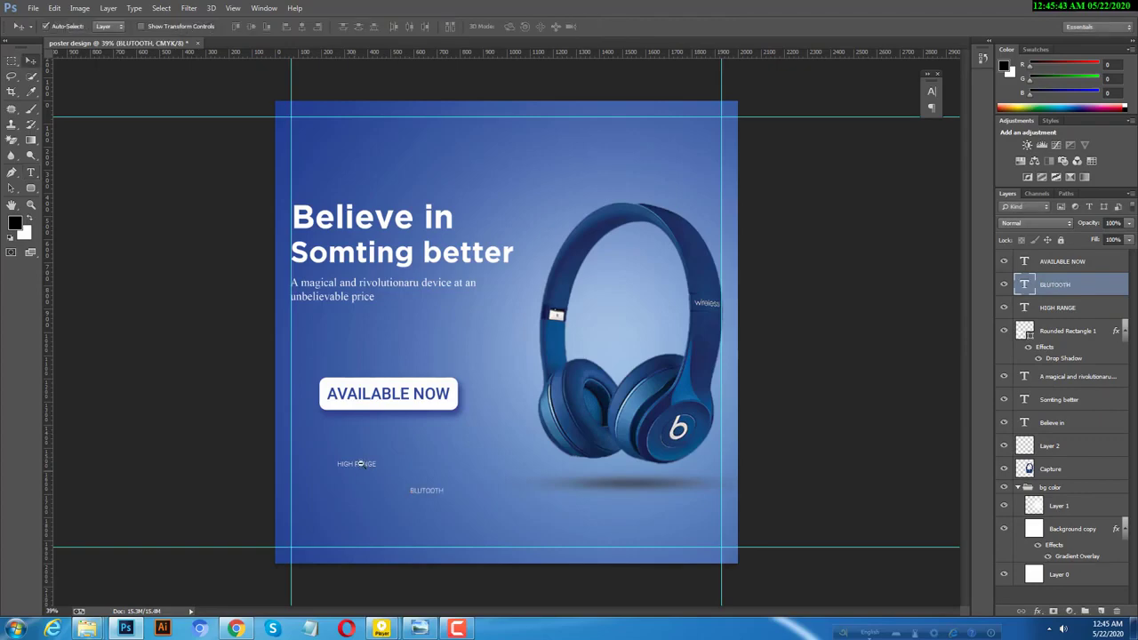
scroll(360, 464, "up", 1)
left_click(31, 188)
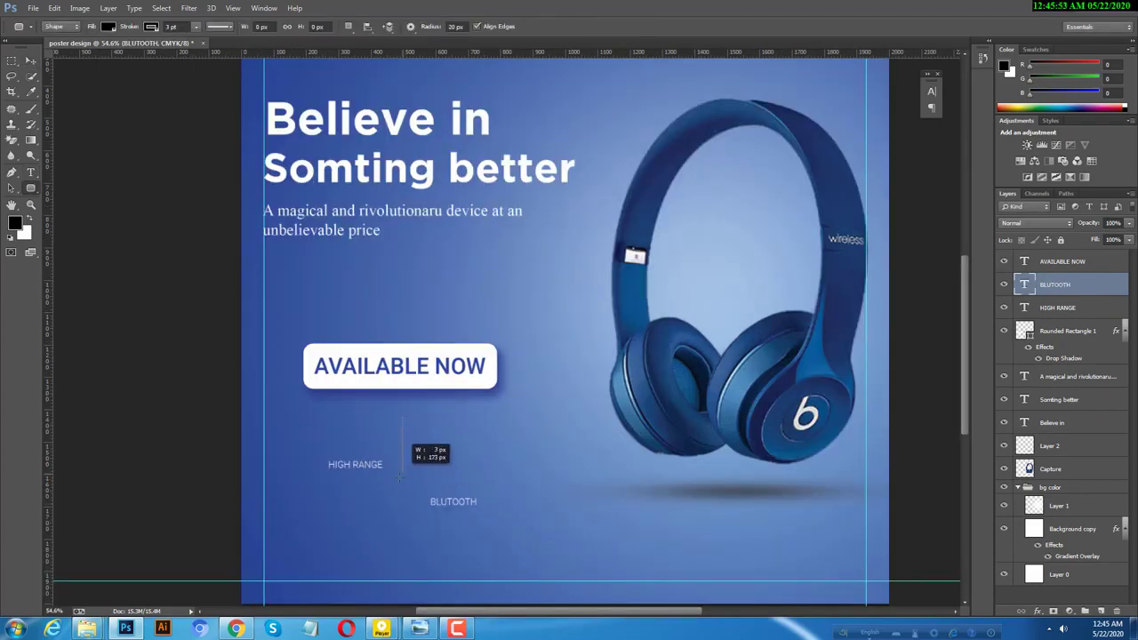
Step: Draw a thin white vertical bar below the button, undoing a trial alignment
left_click_drag(403, 485, 403, 418)
left_click(421, 194)
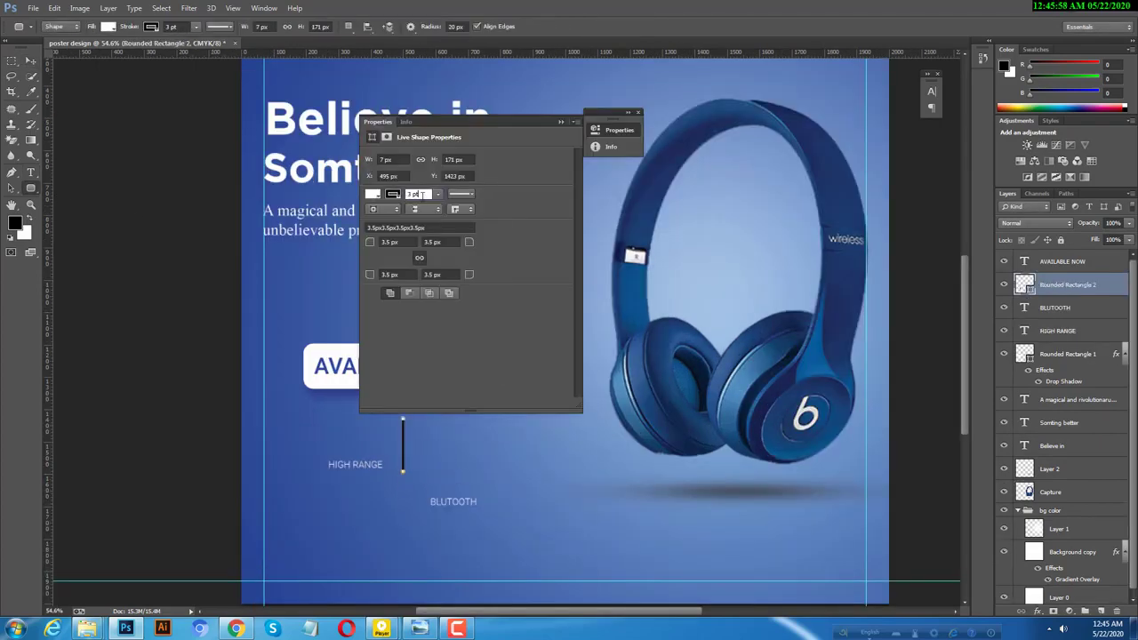
left_click(638, 114)
key("v")
left_click(428, 382)
left_click(1068, 284, "shift")
left_click(250, 26)
left_click(302, 26)
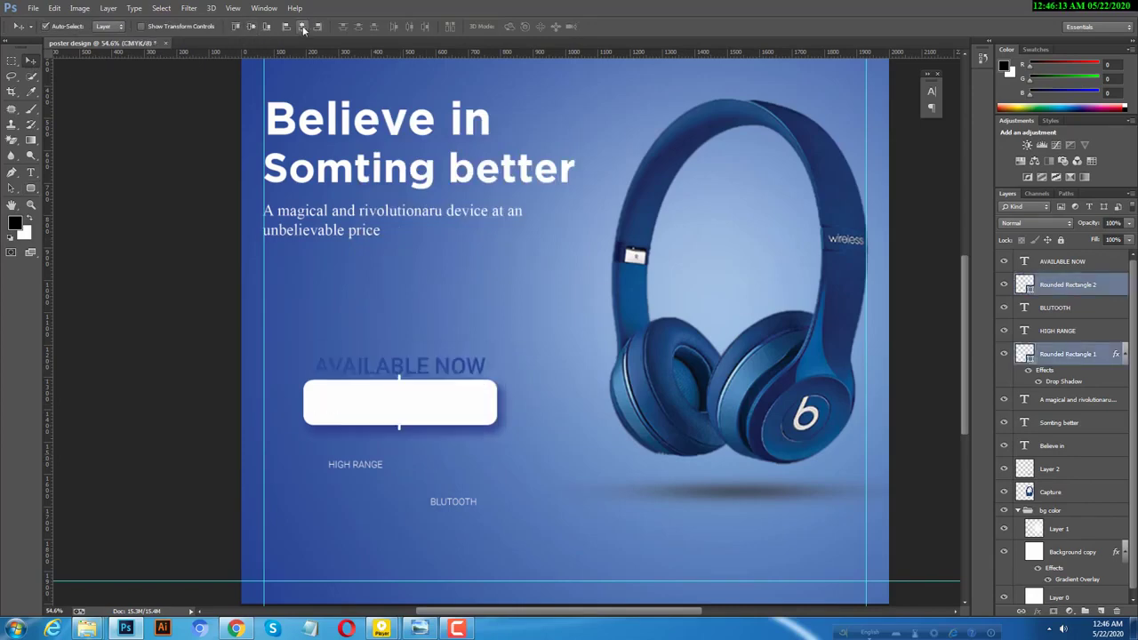
key("ctrl+z")
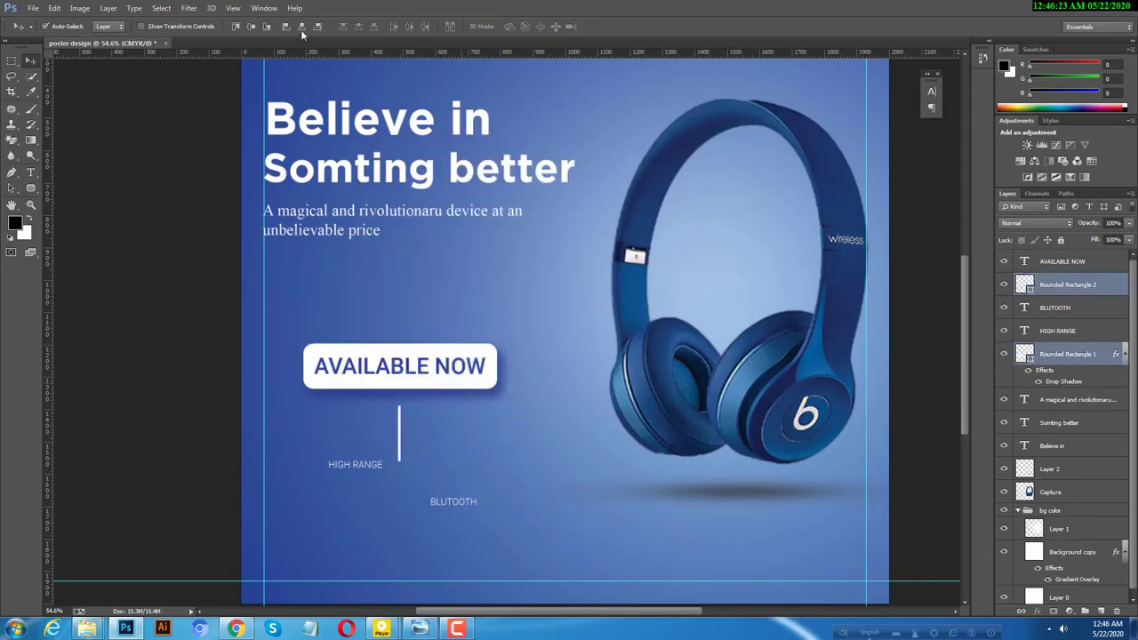
Step: Move the HIGH RANGE and BLUTOOTH labels up beside the divider
left_click(1058, 331)
left_click(1056, 308, "shift")
left_click_drag(447, 476, 501, 404)
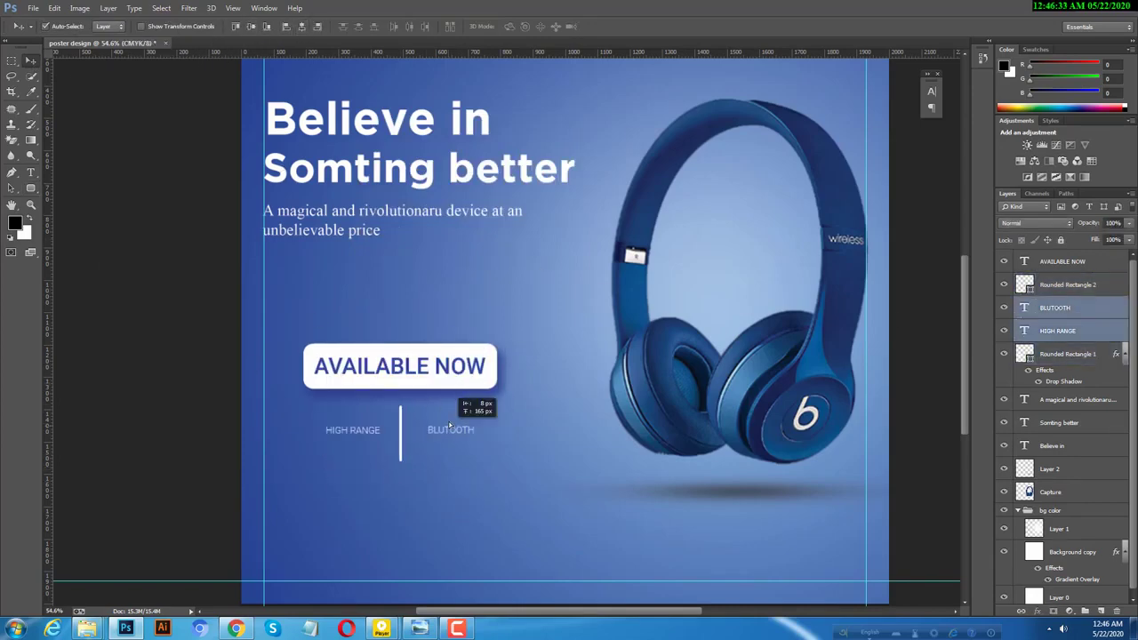
key("ctrl+t")
key("Return")
left_click(460, 425)
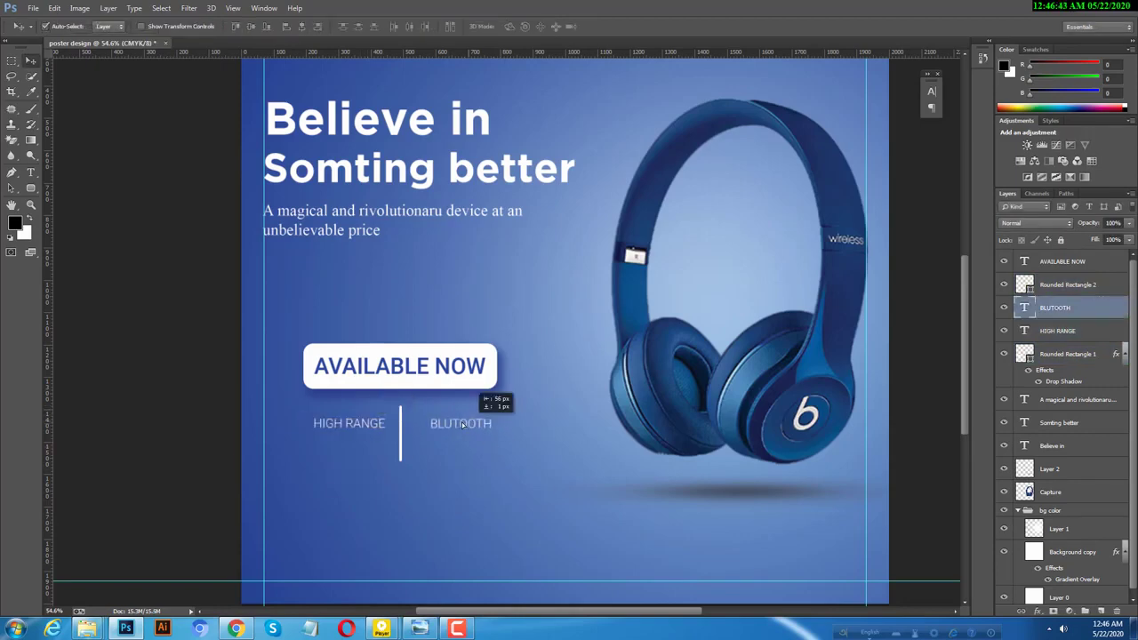
scroll(469, 452, "down", 3, "alt")
Step: Select the divider and both labels, then try and undo a centre alignment
left_click(390, 450)
key("ctrl+t")
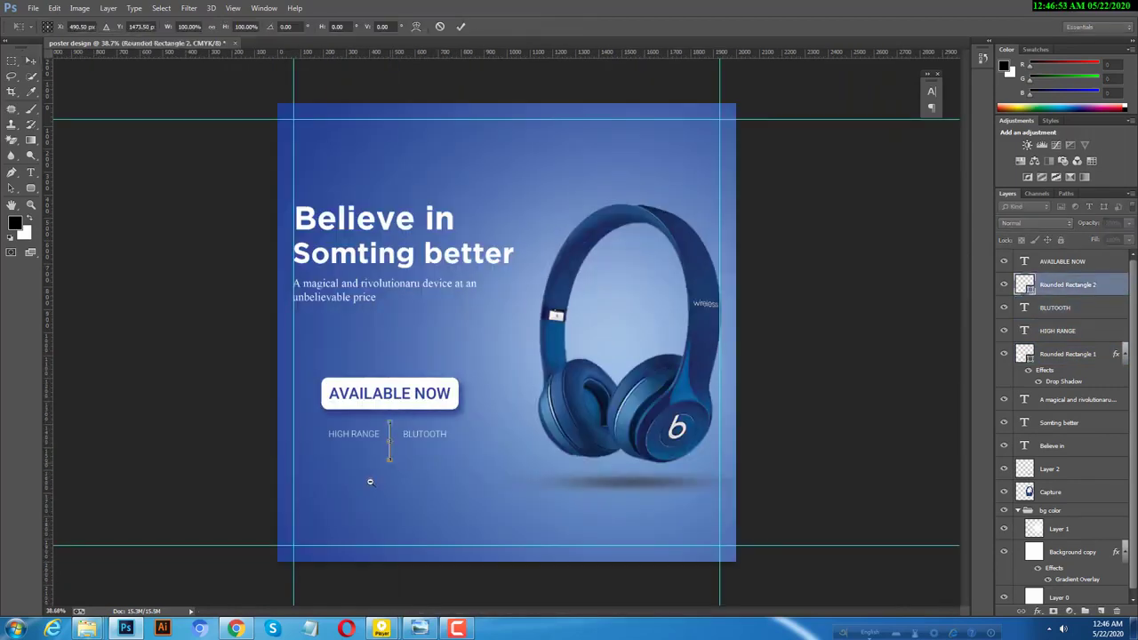
scroll(371, 462, "up", 5, "alt")
key("Return")
scroll(92, 428, "down", 3, "alt")
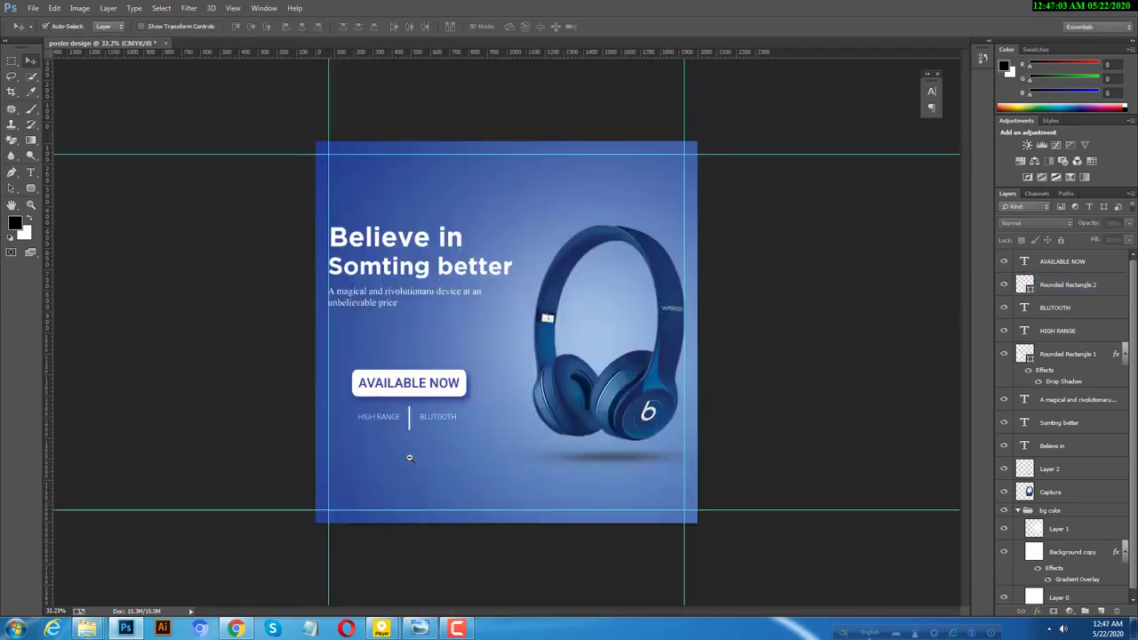
scroll(267, 427, "up", 3, "alt")
left_click(304, 444)
left_click(406, 445)
scroll(266, 427, "down", 3, "alt")
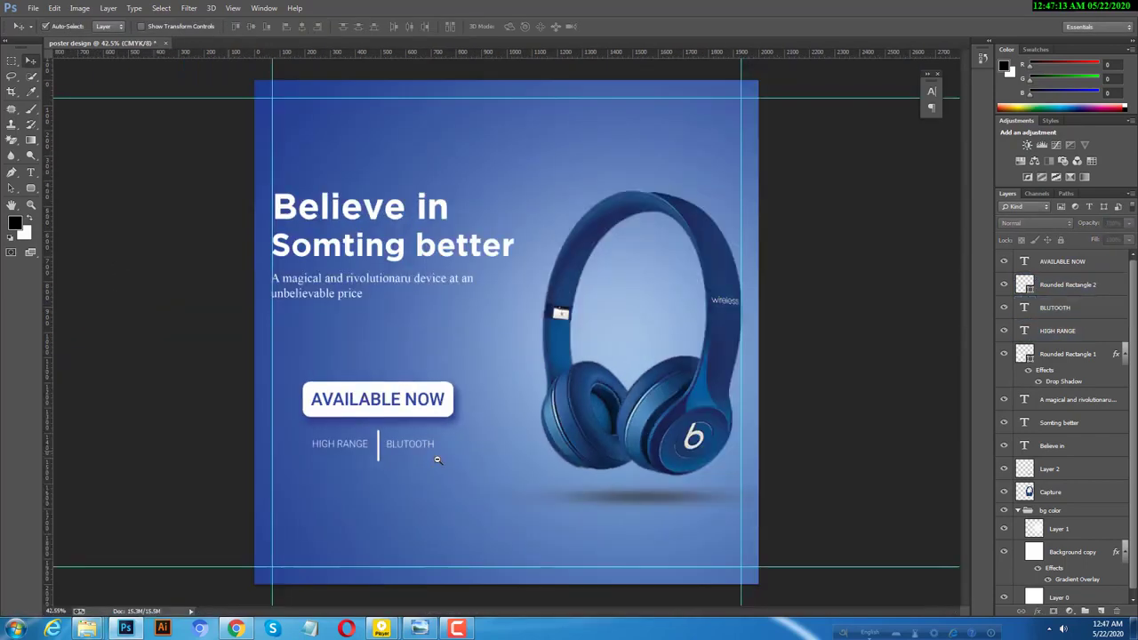
scroll(392, 445, "up", 3, "alt")
left_click(320, 439)
left_click(394, 446, "shift")
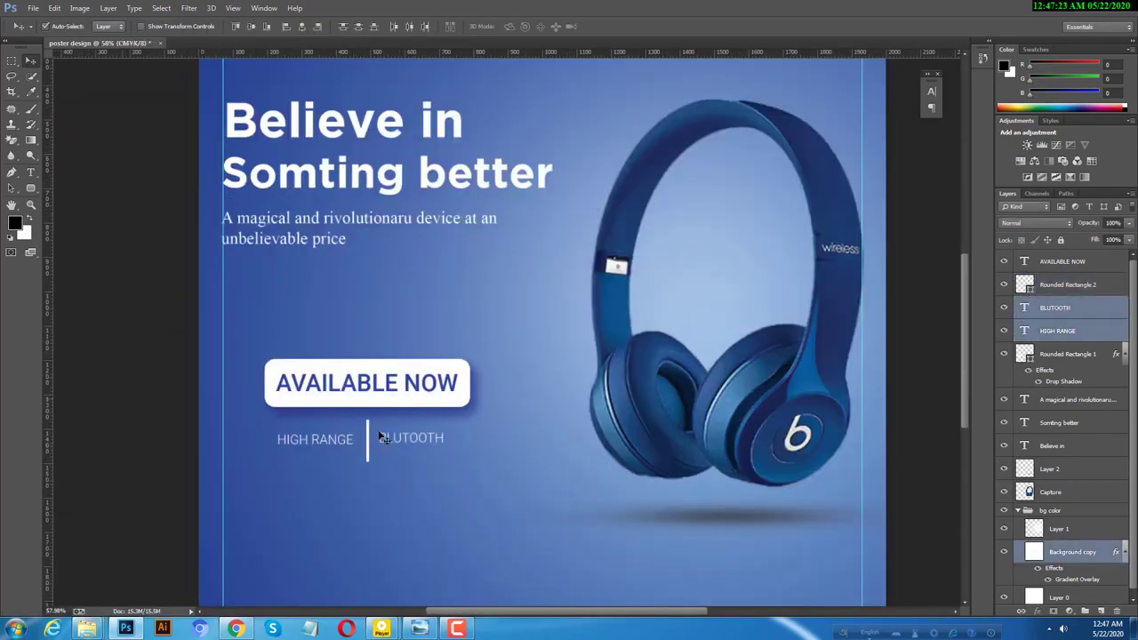
left_click(367, 440, "shift")
left_click(253, 26)
key("ctrl+z")
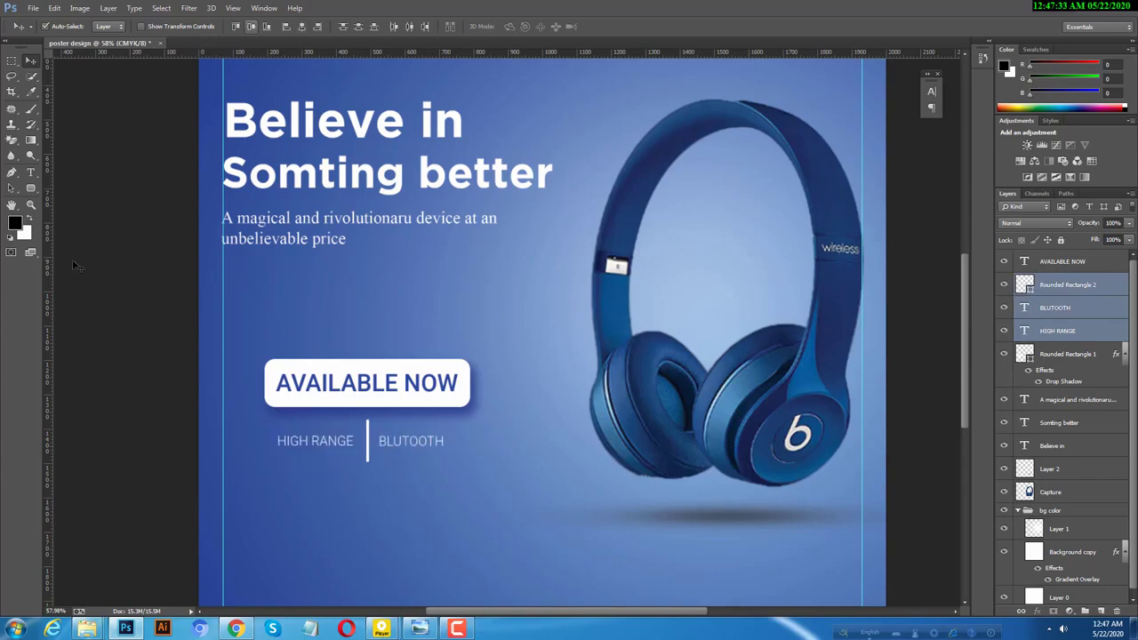
left_click(490, 472)
Step: Group the five button-area layers as Group 1 and move it higher
scroll(419, 472, "down", 3, "alt")
scroll(476, 496, "up", 2, "alt")
scroll(476, 496, "down", 2, "alt")
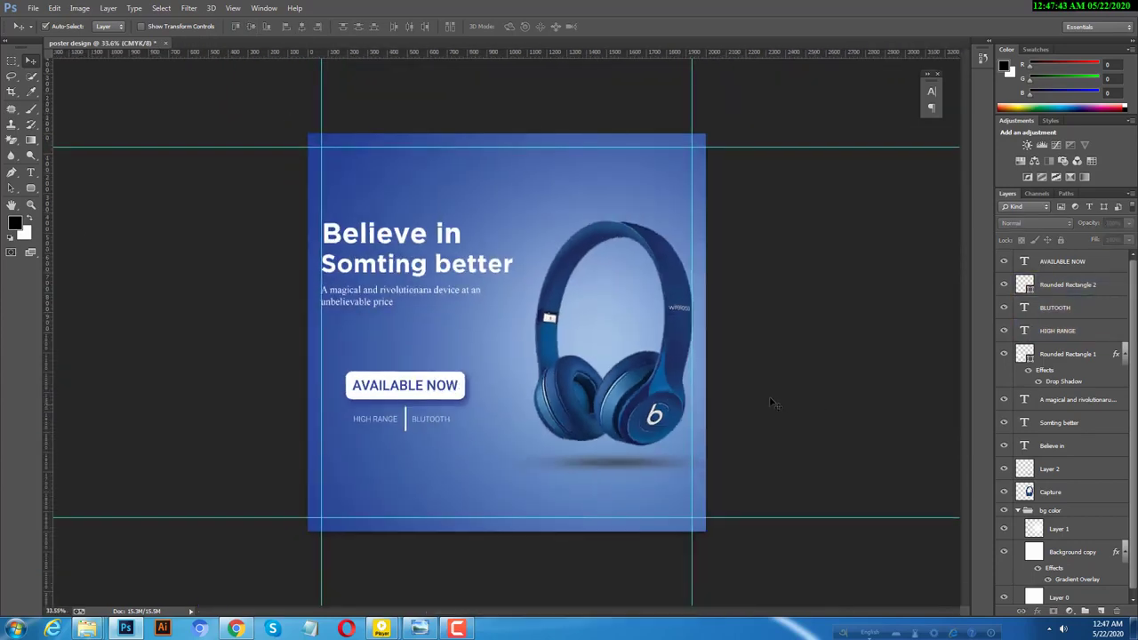
scroll(333, 448, "up", 2, "alt")
left_click(412, 401)
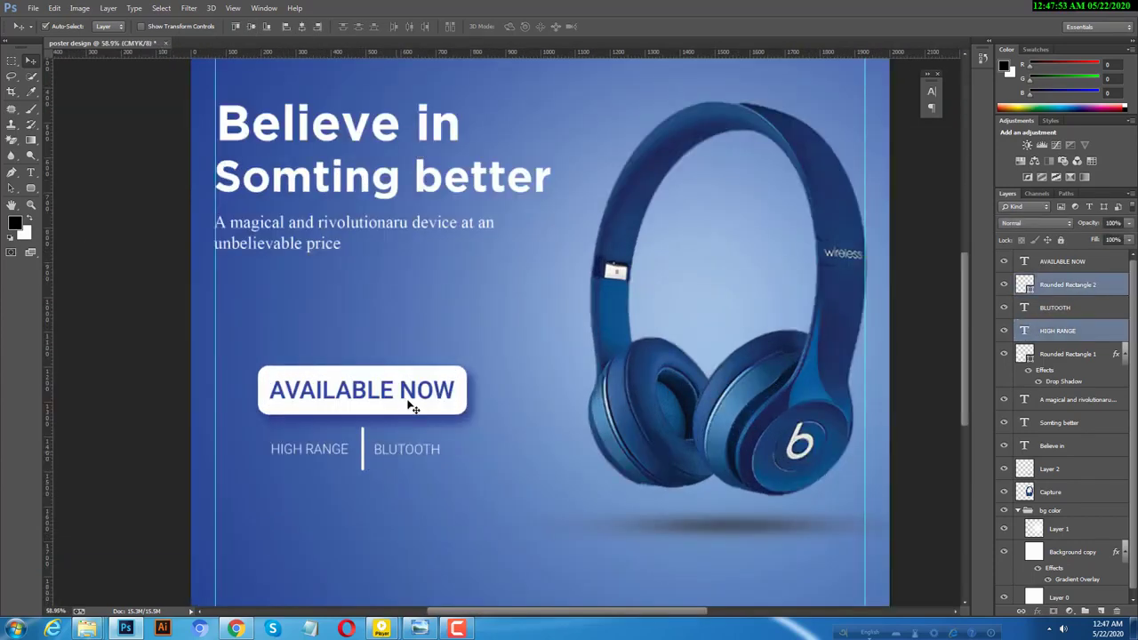
scroll(415, 398, "down", 1, "alt")
key("ctrl+g")
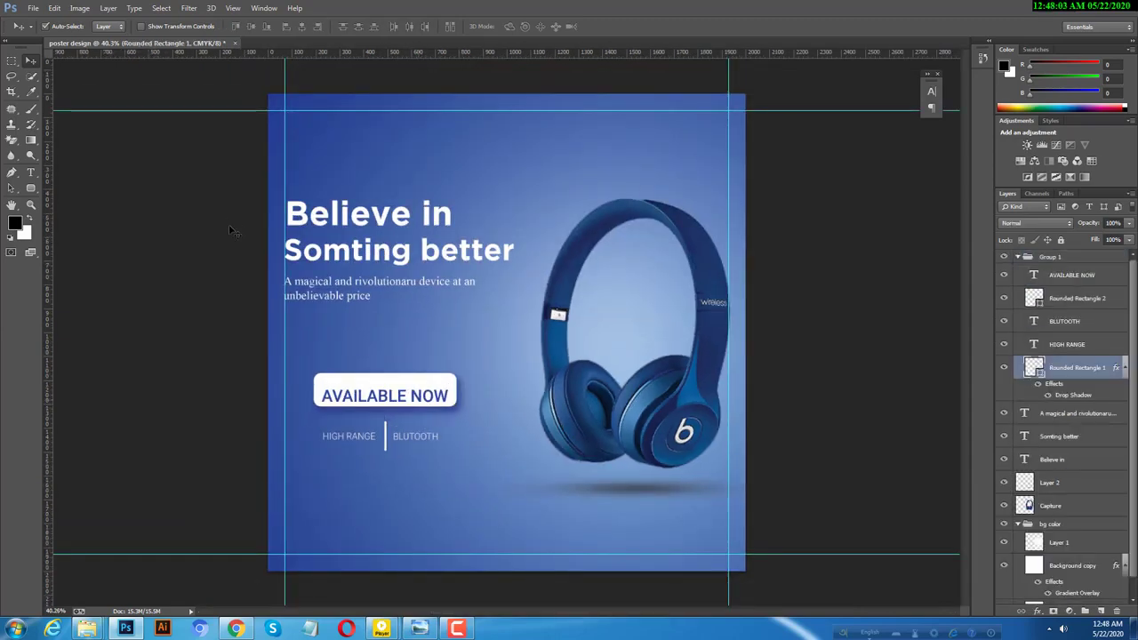
left_click_drag(415, 398, 412, 356)
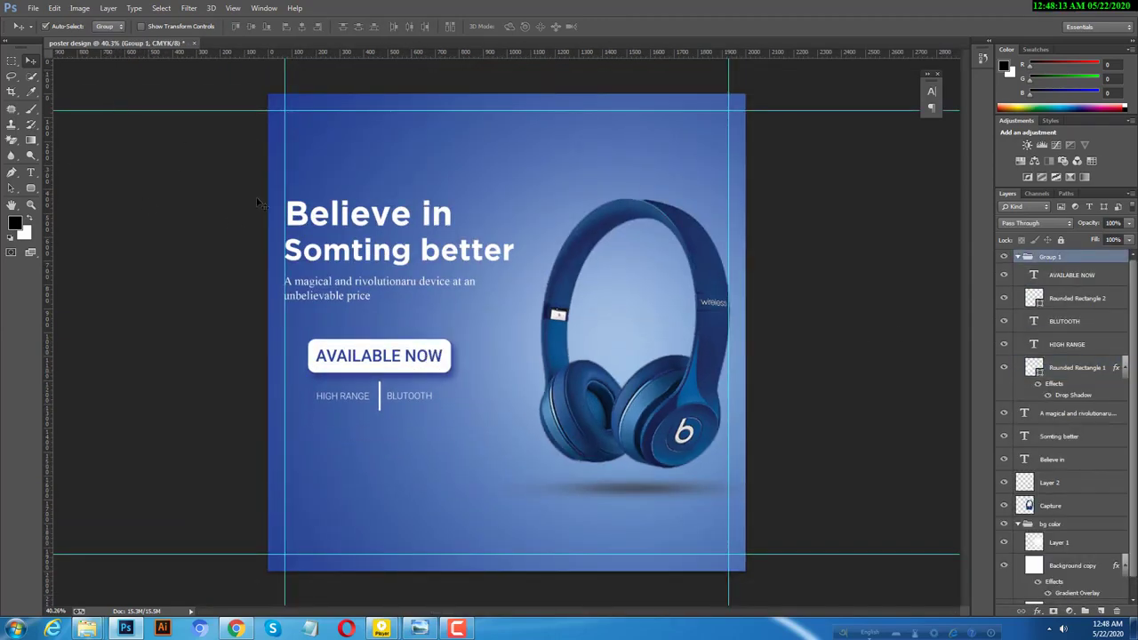
left_click(397, 497)
scroll(365, 485, "up", 1, "alt")
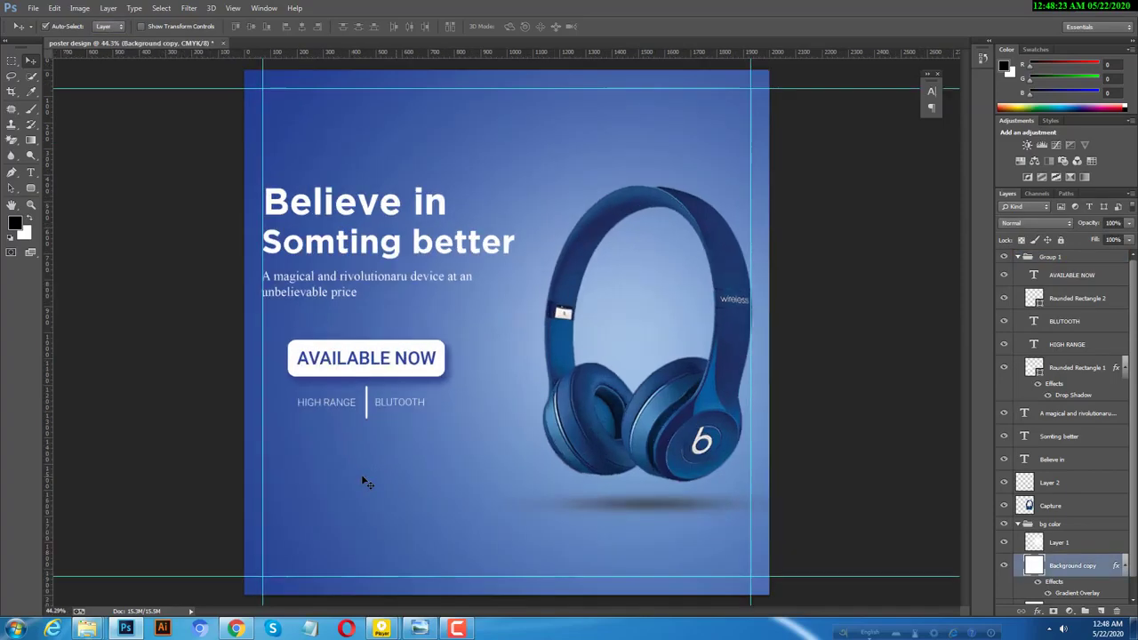
Step: Add a 24 pt 'MRP. $555' price line below the labels
key("t")
left_click(321, 476)
type("MRP $555")
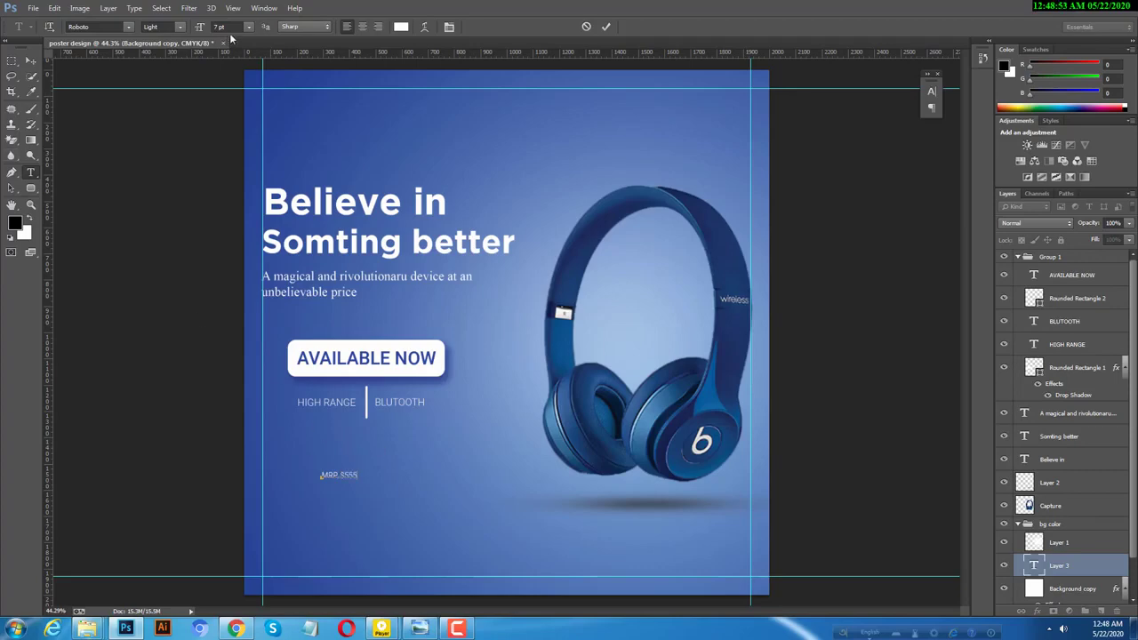
type("24")
key("Return")
key("ctrl+Return")
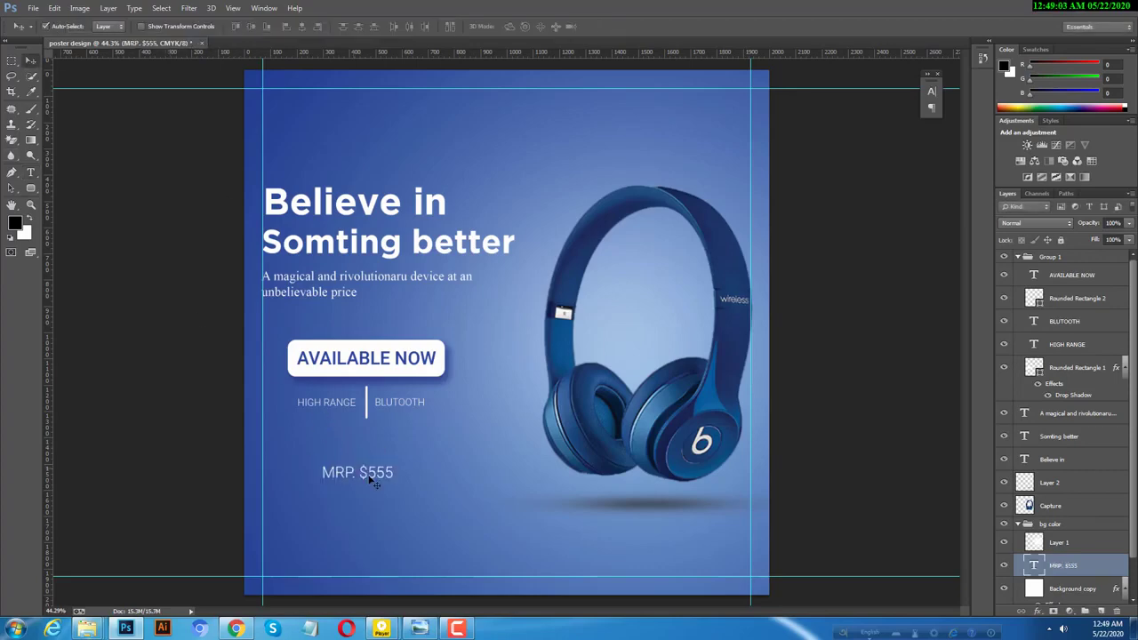
key("v")
scroll(385, 496, "down", 1)
Step: Draw a rectangle around the price text with no fill and a white outline
key("u")
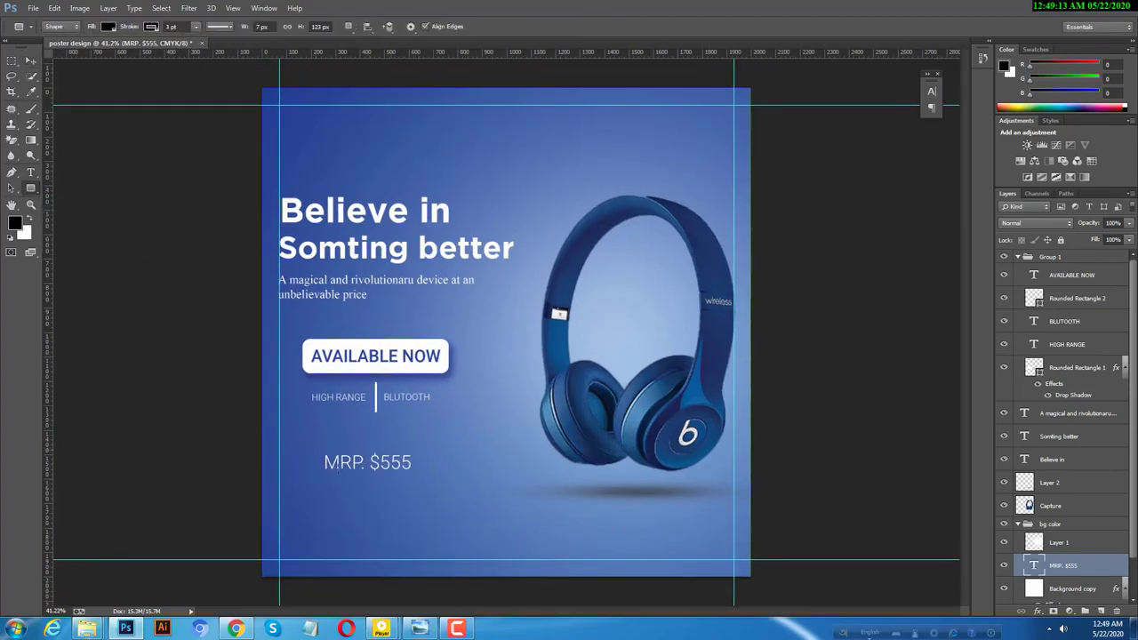
left_click_drag(314, 447, 437, 479)
key("v")
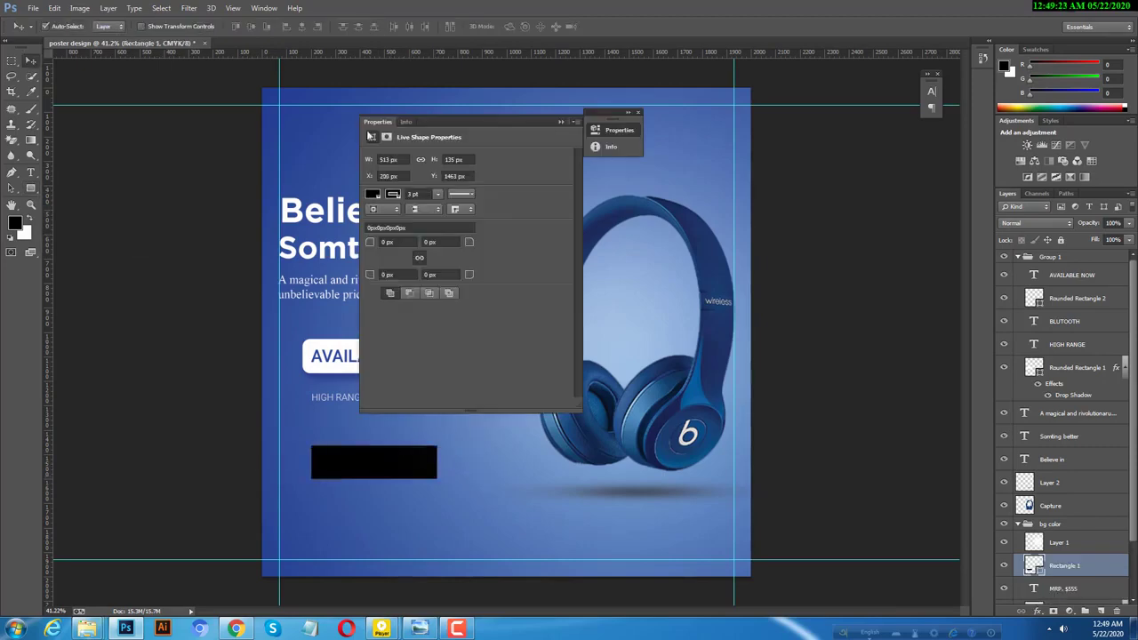
left_click(373, 194)
left_click(383, 217)
left_click(392, 194)
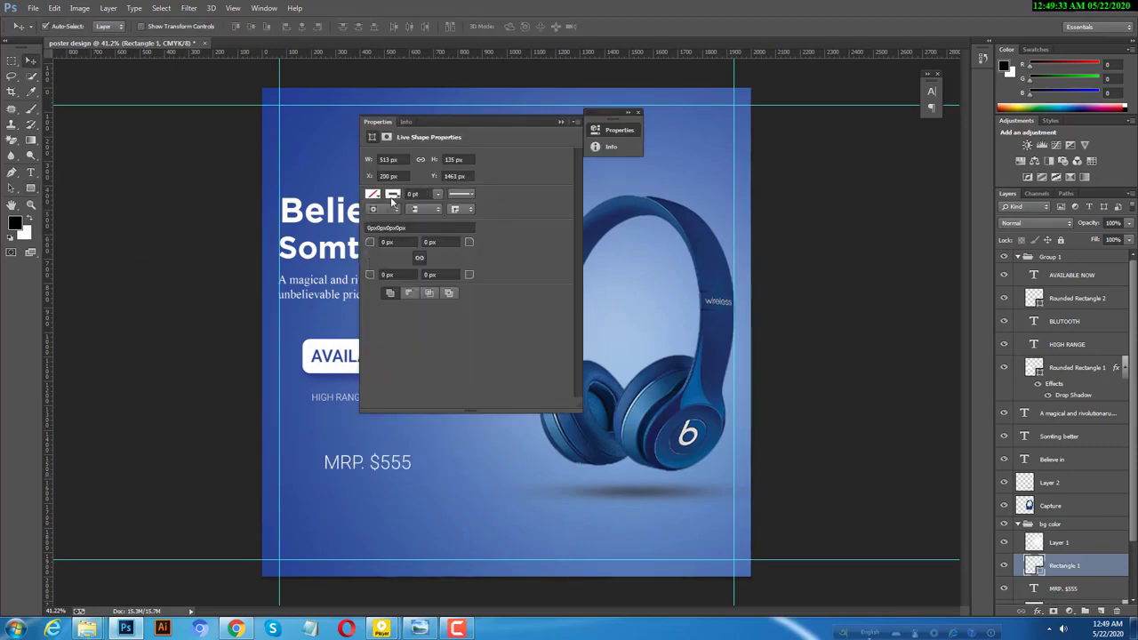
left_click(399, 267)
left_click(192, 473)
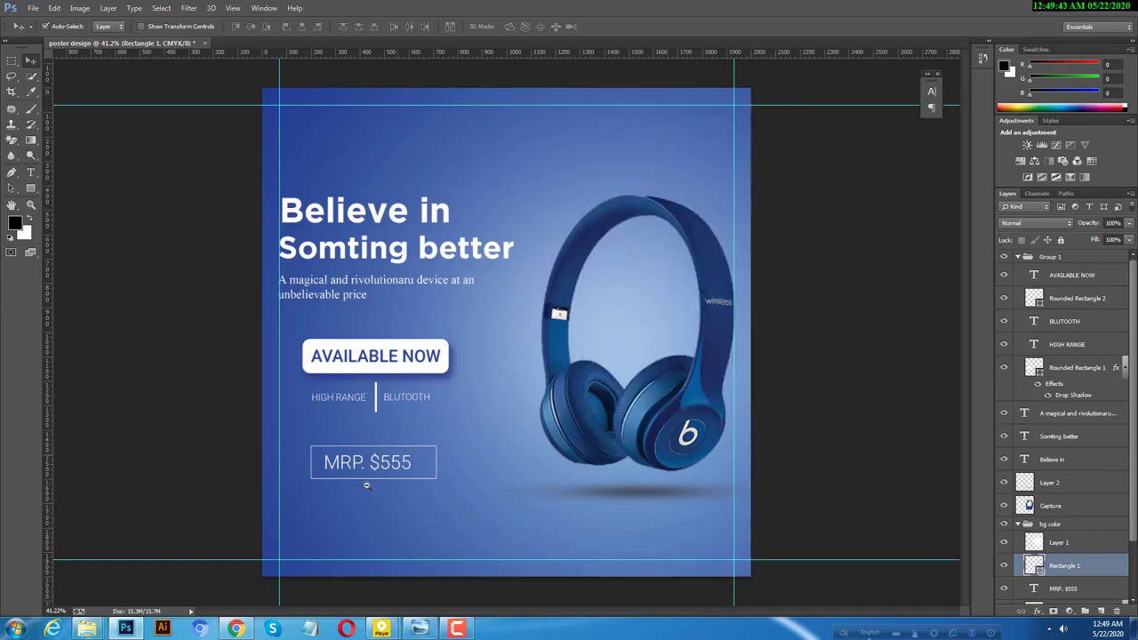
Step: Enlarge the MRP. $555 text to fill the box and group both as Group 2
scroll(418, 462, "up", 4)
scroll(423, 465, "up", 1)
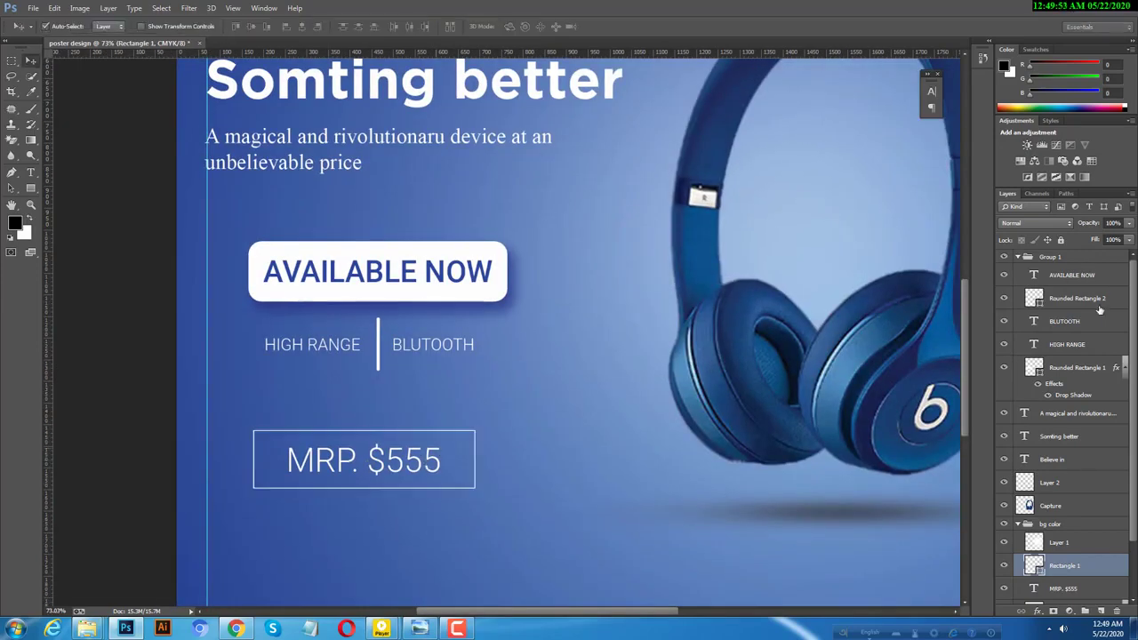
left_click(1064, 588)
key("ctrl+t")
left_click_drag(445, 442, 458, 433)
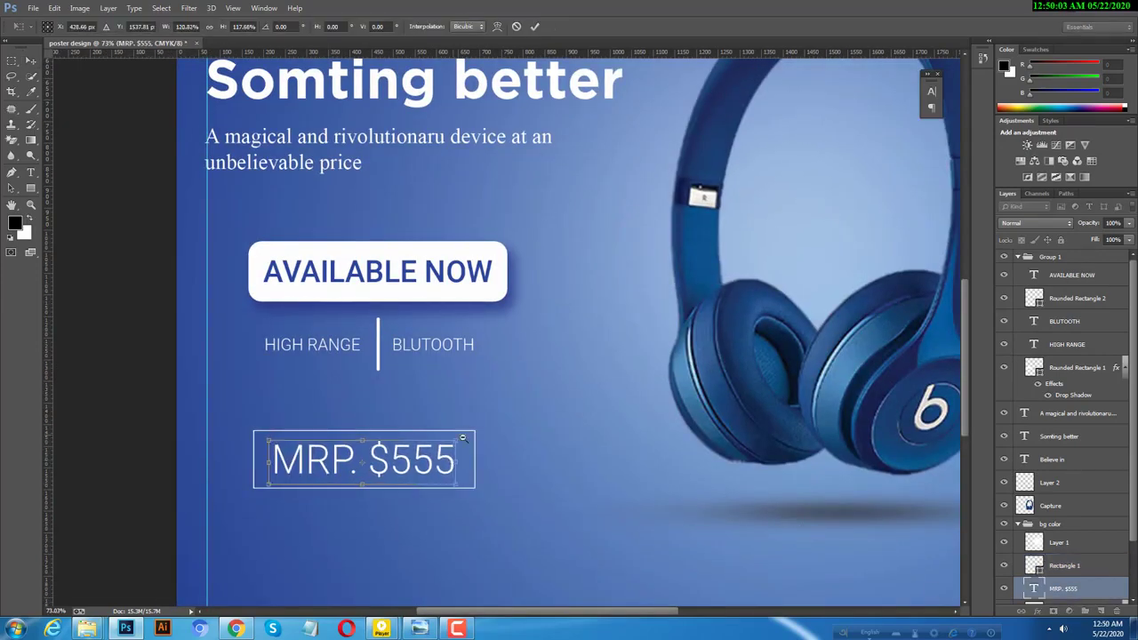
key("Return")
left_click(1063, 565, "shift")
key("ctrl+g")
Step: Set auto-select to groups, try aligning Group 2 with the button group, then undo
scroll(483, 521, "down", 2)
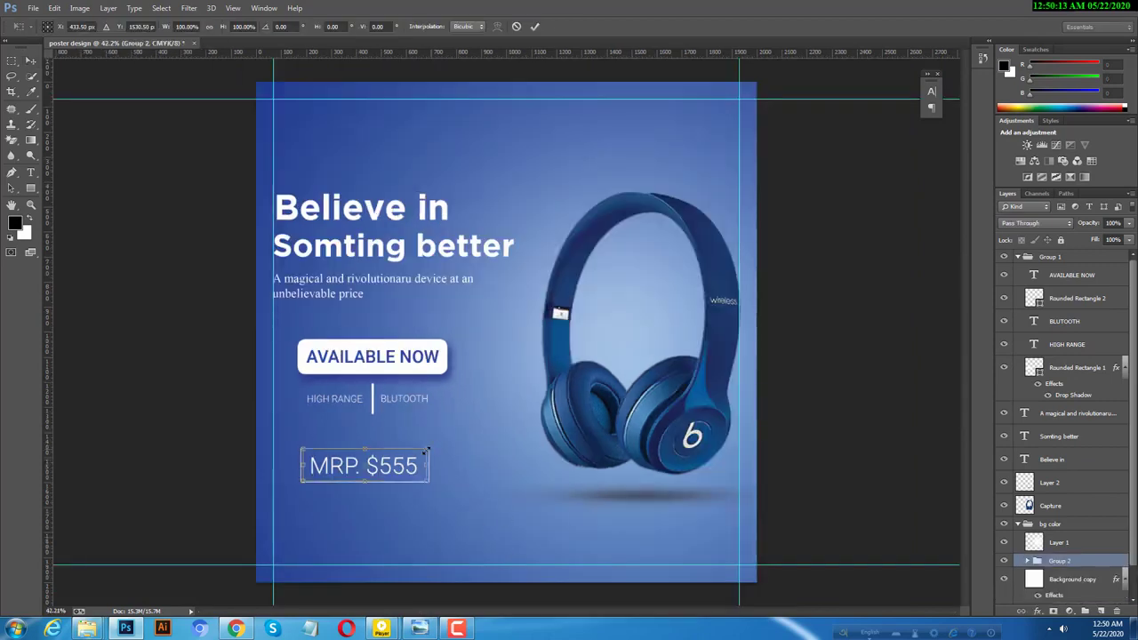
left_click(1028, 561)
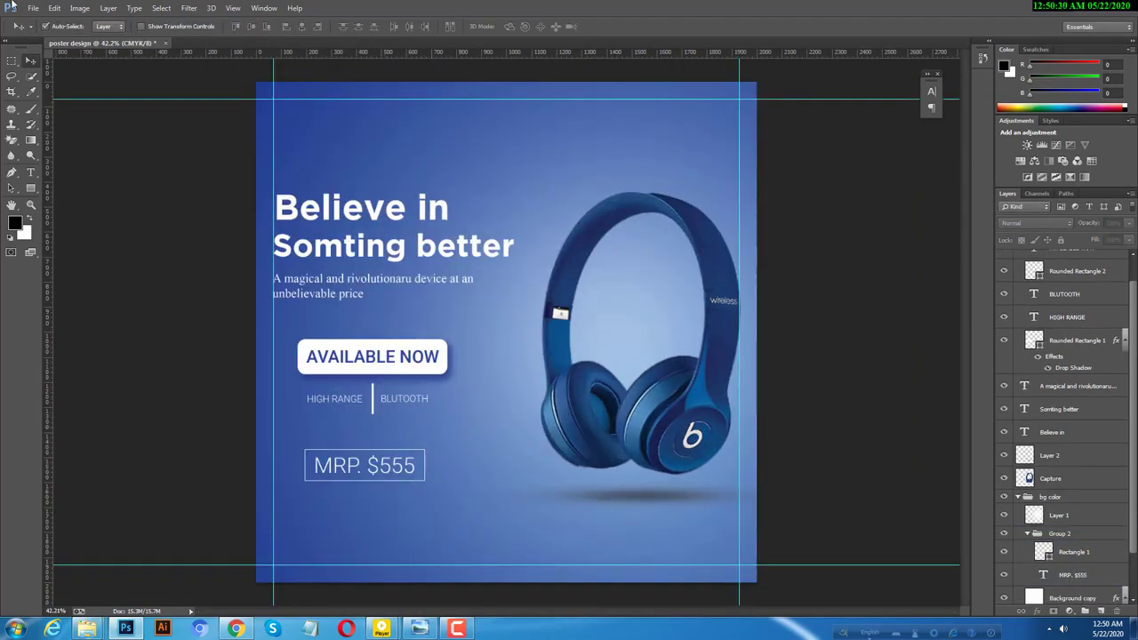
left_click(109, 26)
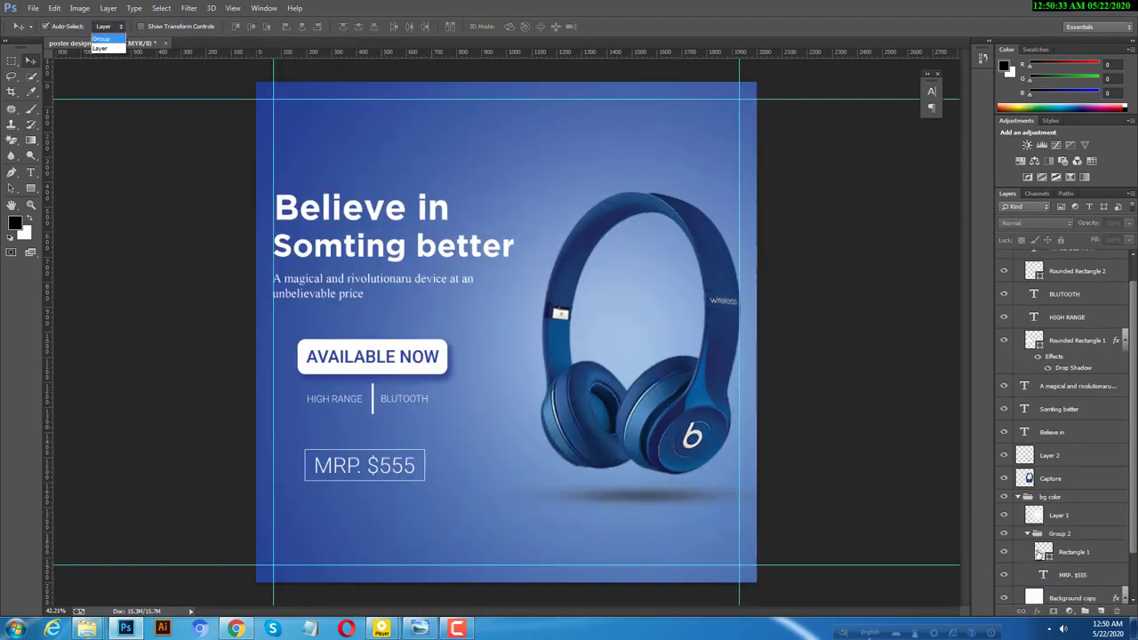
left_click(1051, 496)
left_click(1019, 524)
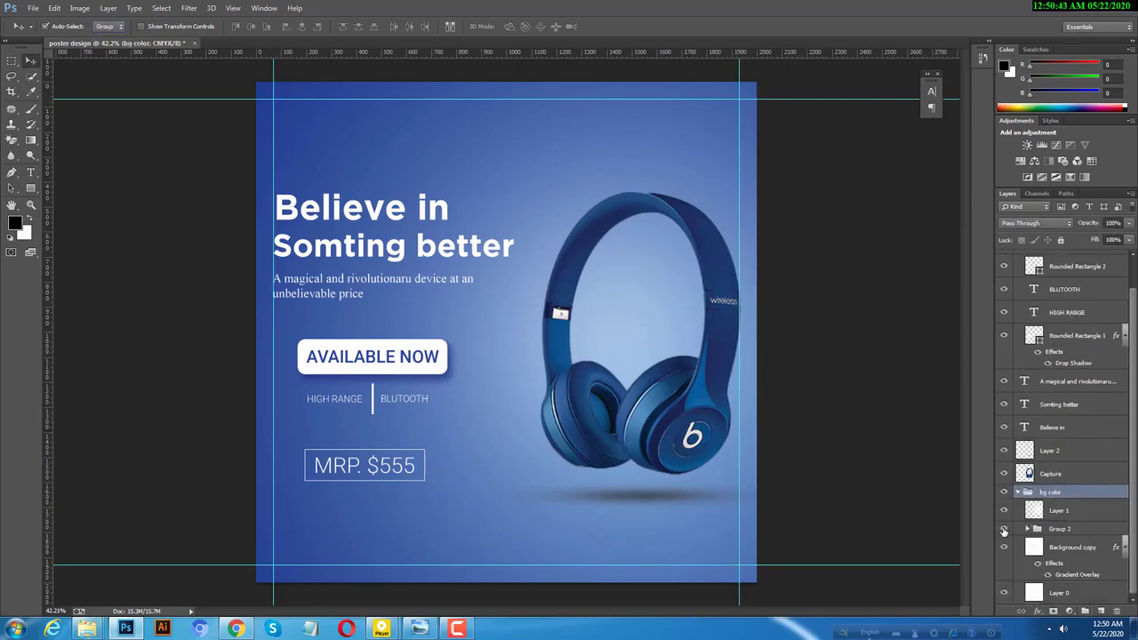
left_click(402, 465)
left_click(252, 27)
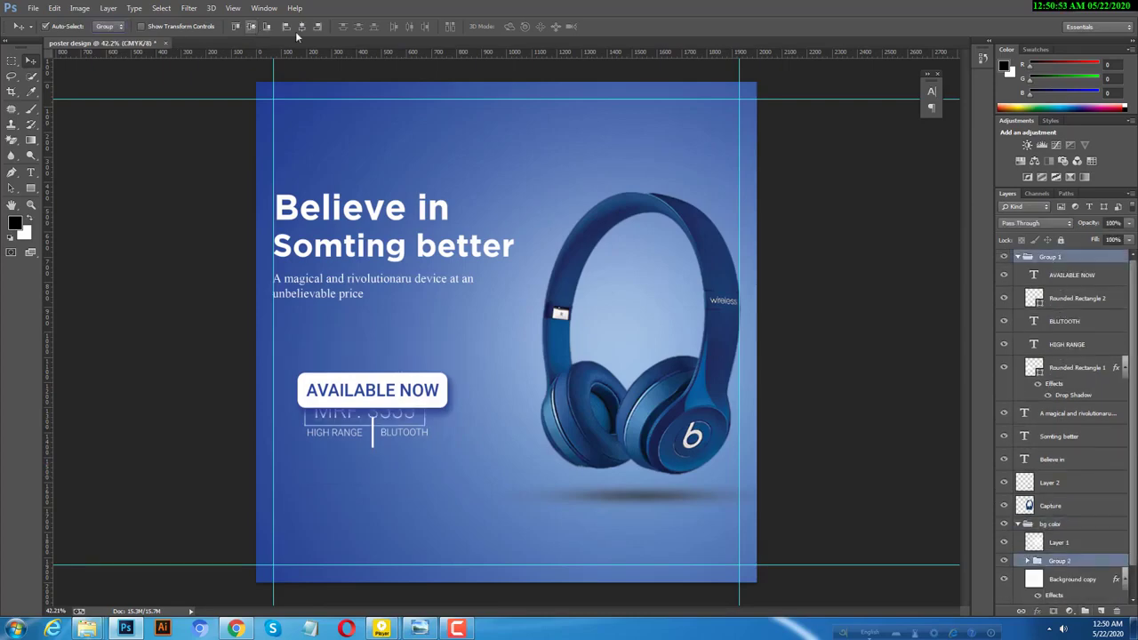
key("ctrl+z")
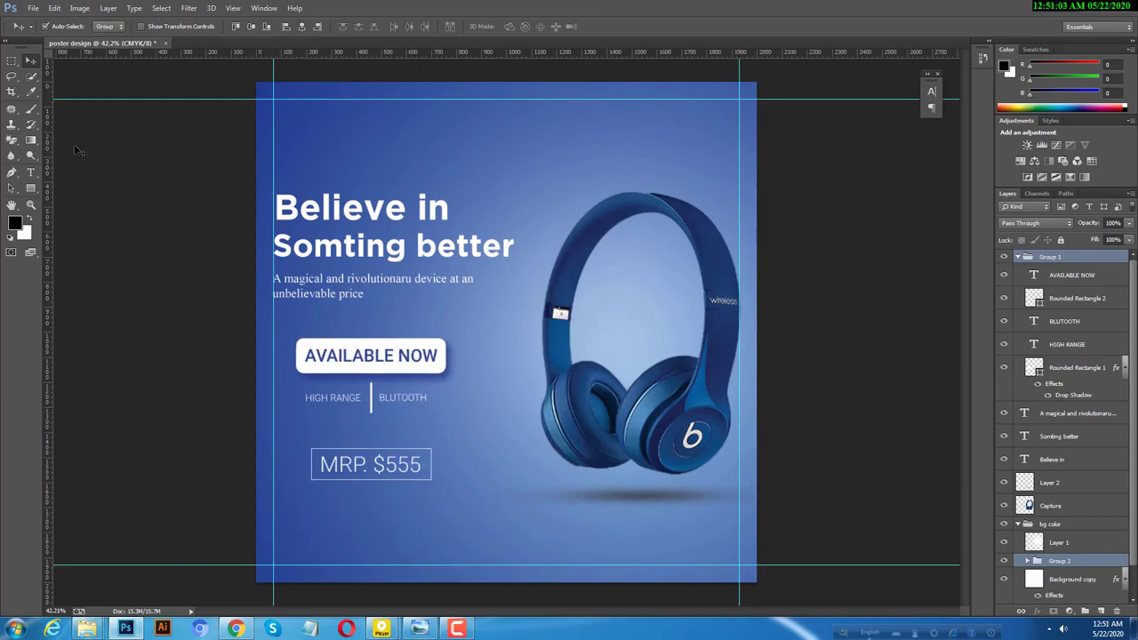
scroll(474, 300, "down", 2)
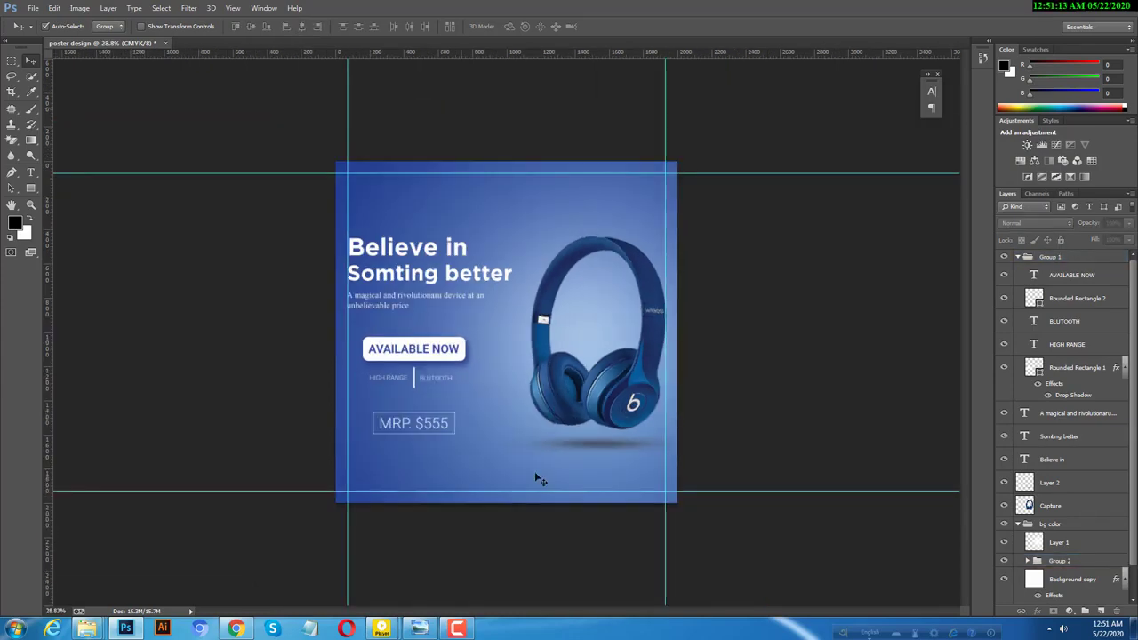
scroll(478, 401, "up", 1)
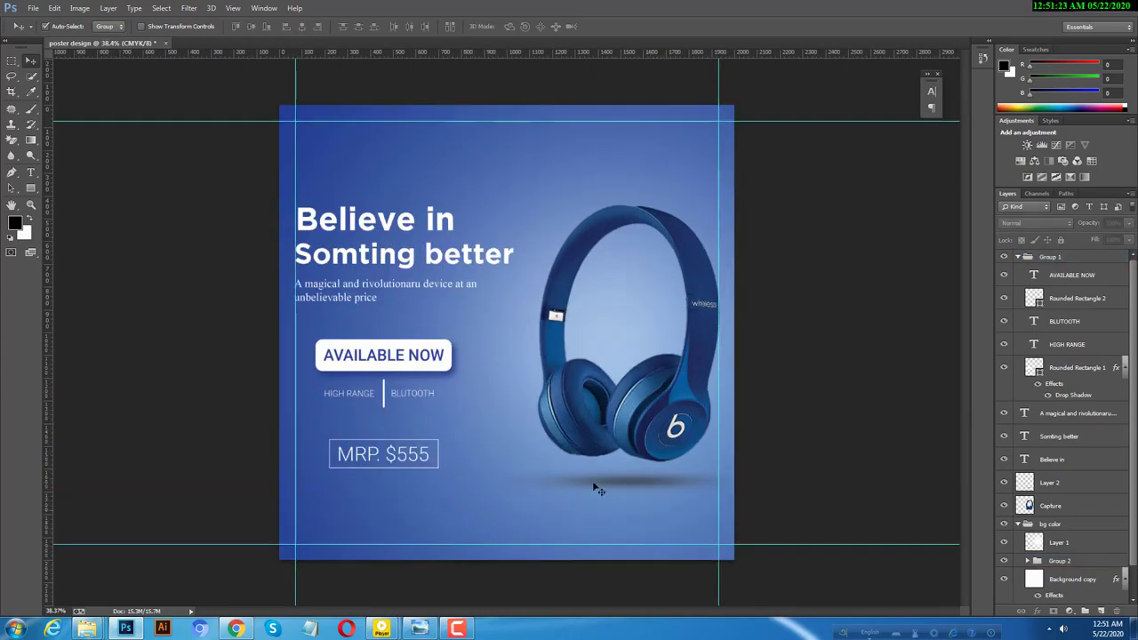
scroll(598, 489, "up", 1)
Step: Add two-line 'BUY NOW ON' text near the poster's bottom right
key("t")
left_click(593, 532)
type("BUY NOW")
key("Return")
type("O")
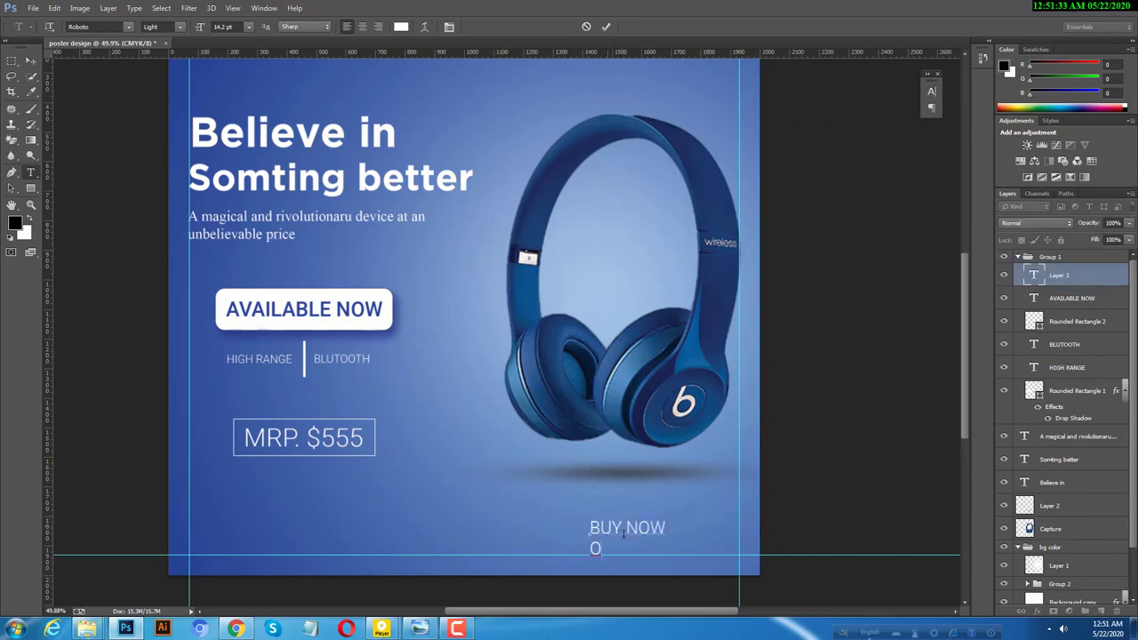
key("ctrl+a")
key("BackSpace")
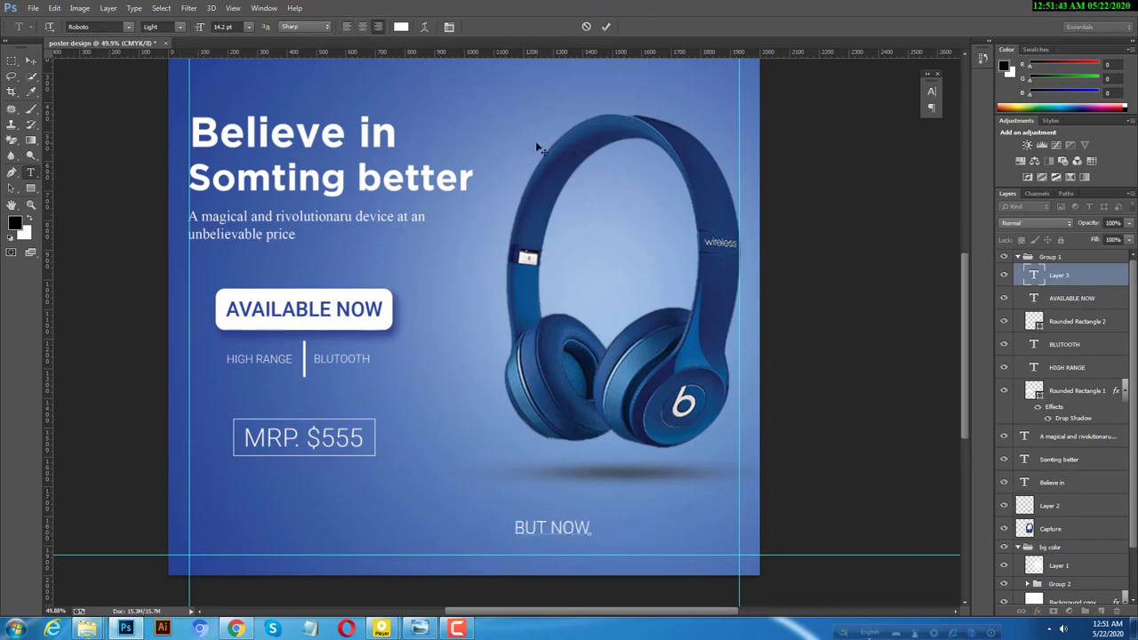
key("ctrl+a")
key("ctrl+Return")
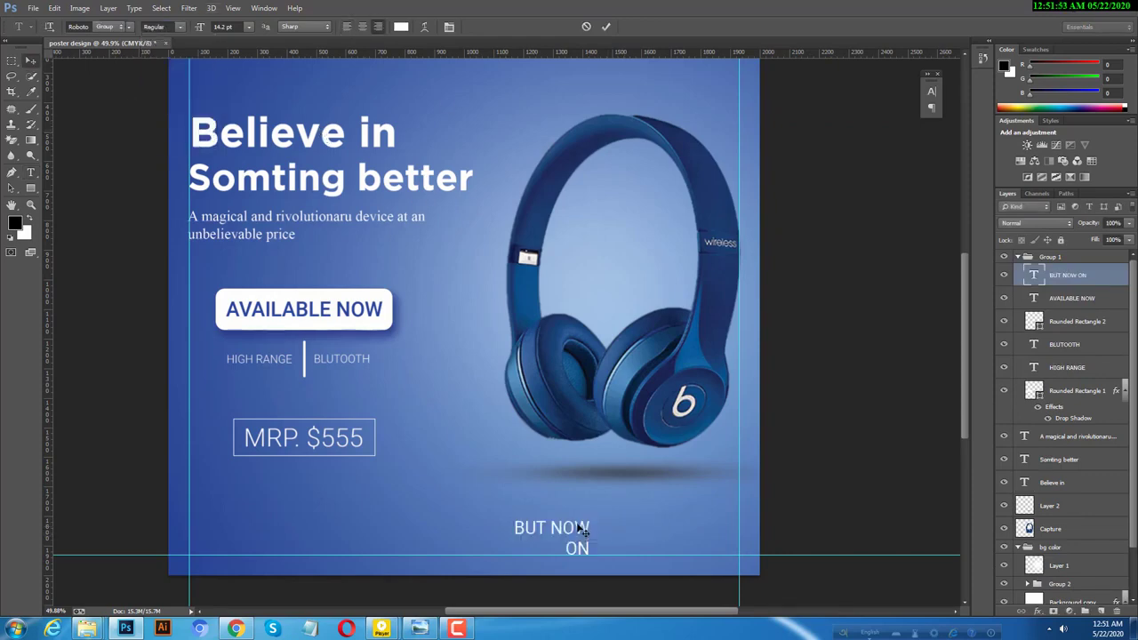
Step: Place the amazon logo image onto the poster
key("v")
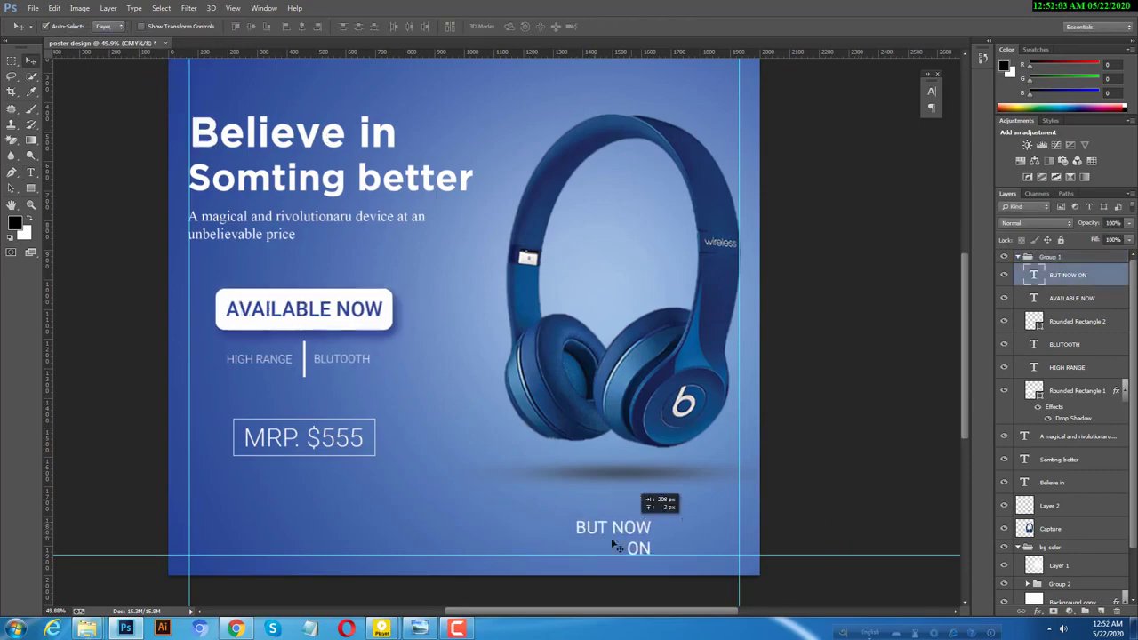
key("ctrl+minus")
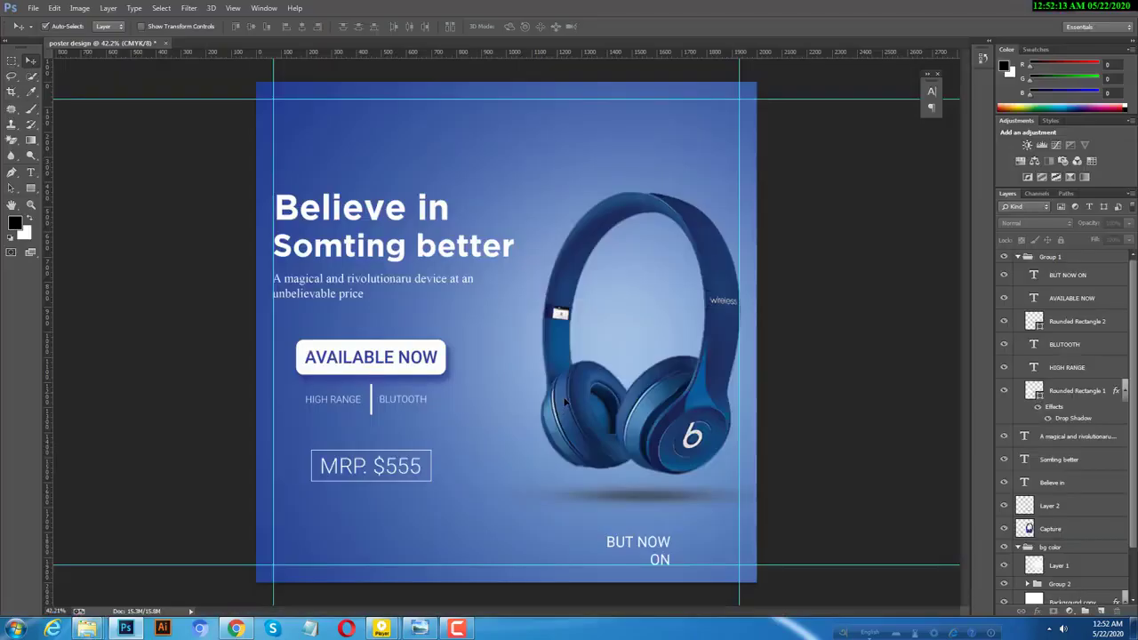
key("Return")
Step: Delete the amazon logo's white background using the Magic Wand
key("w")
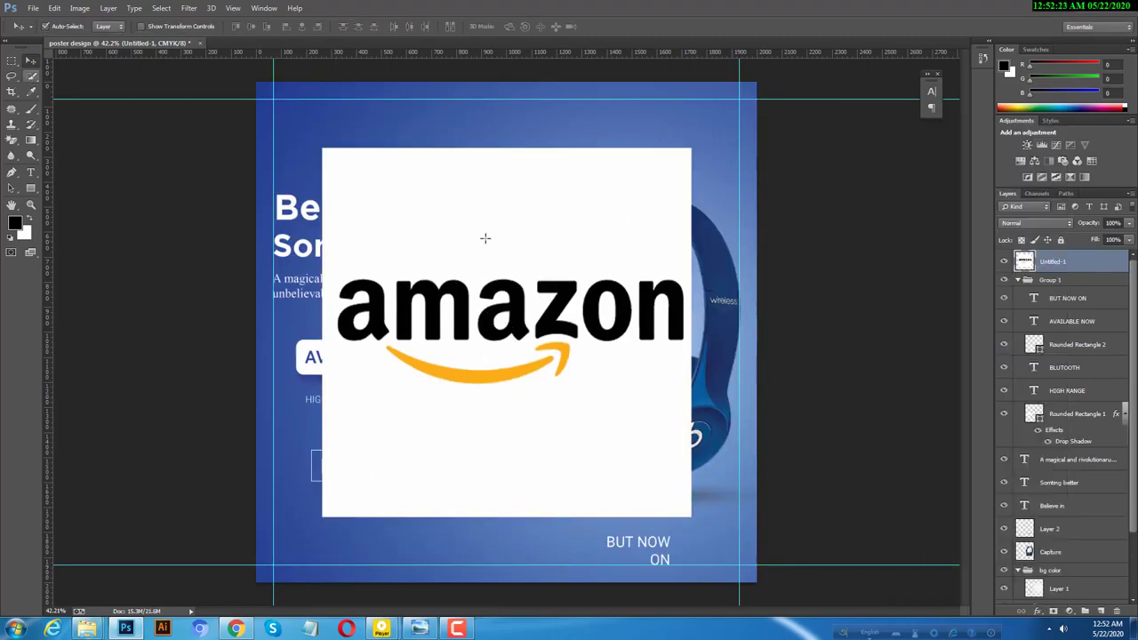
key("shift+w")
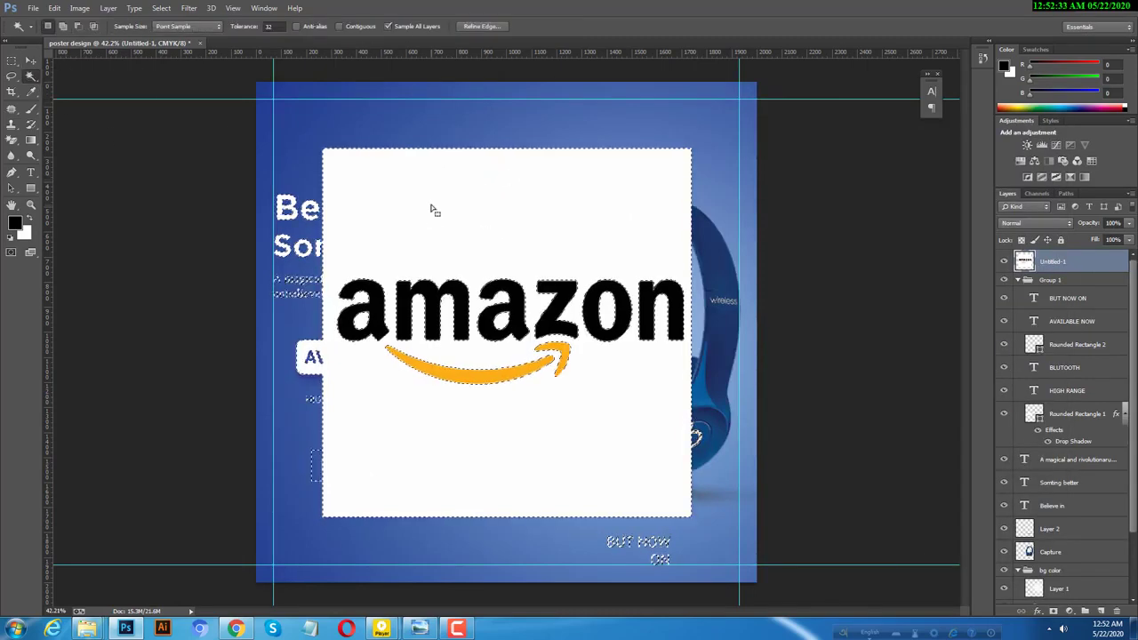
left_click(432, 214)
key("Delete")
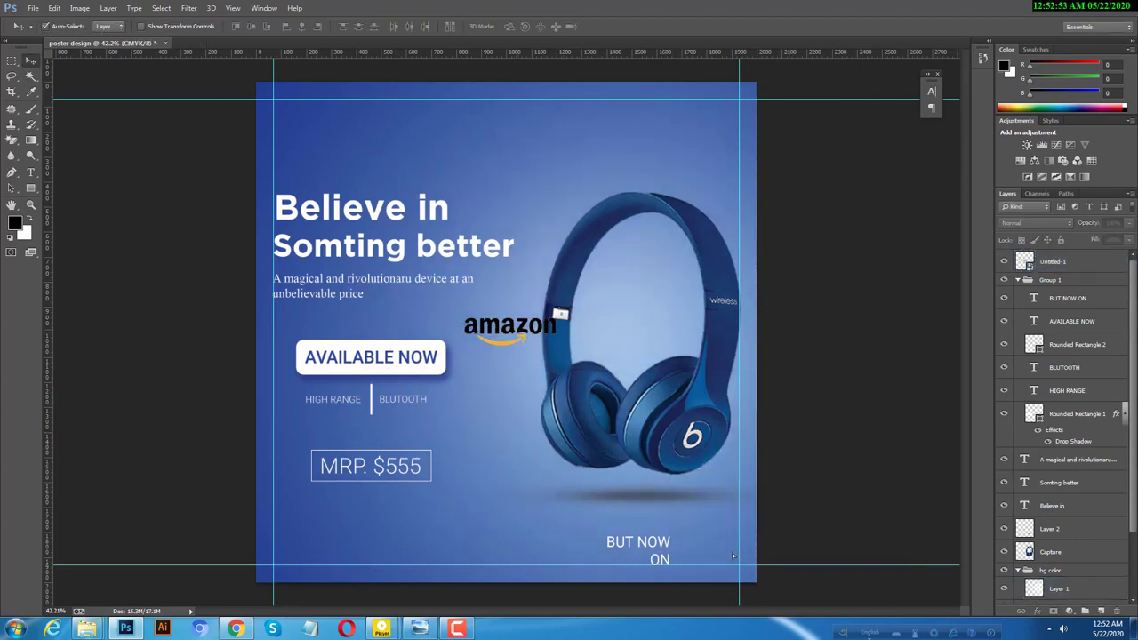
Step: Move the logo beside the BUY NOW ON text and scale the text smaller
left_click_drag(510, 327, 709, 543)
scroll(708, 542, "up", 5)
key("ctrl+t")
key("Return")
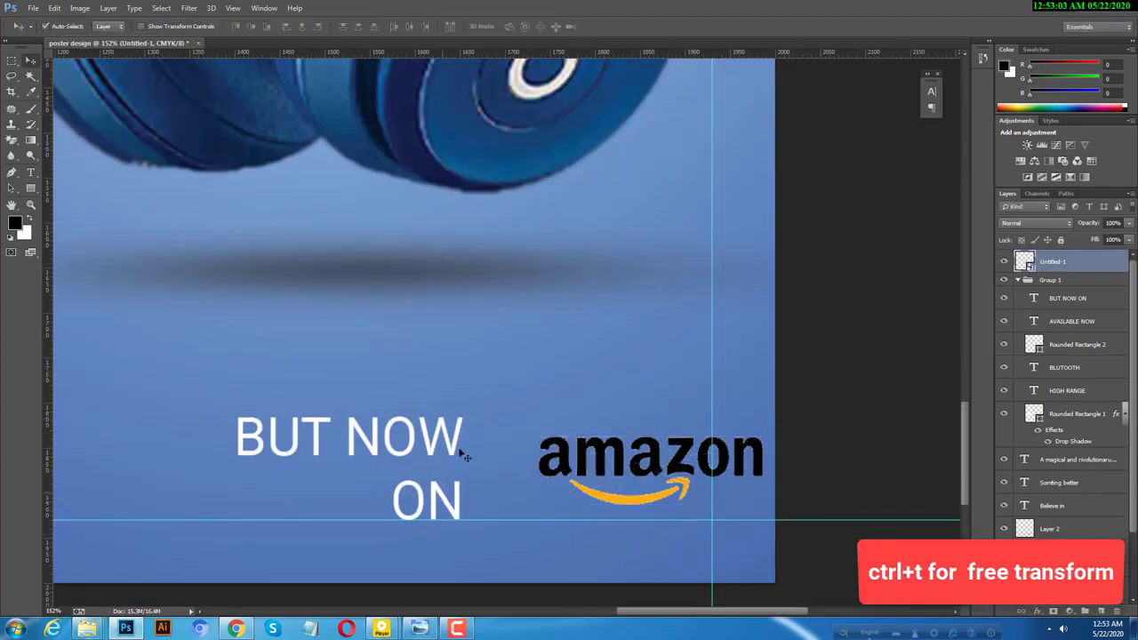
left_click(441, 440)
key("ctrl+t")
left_click_drag(465, 411, 427, 437)
key("Return")
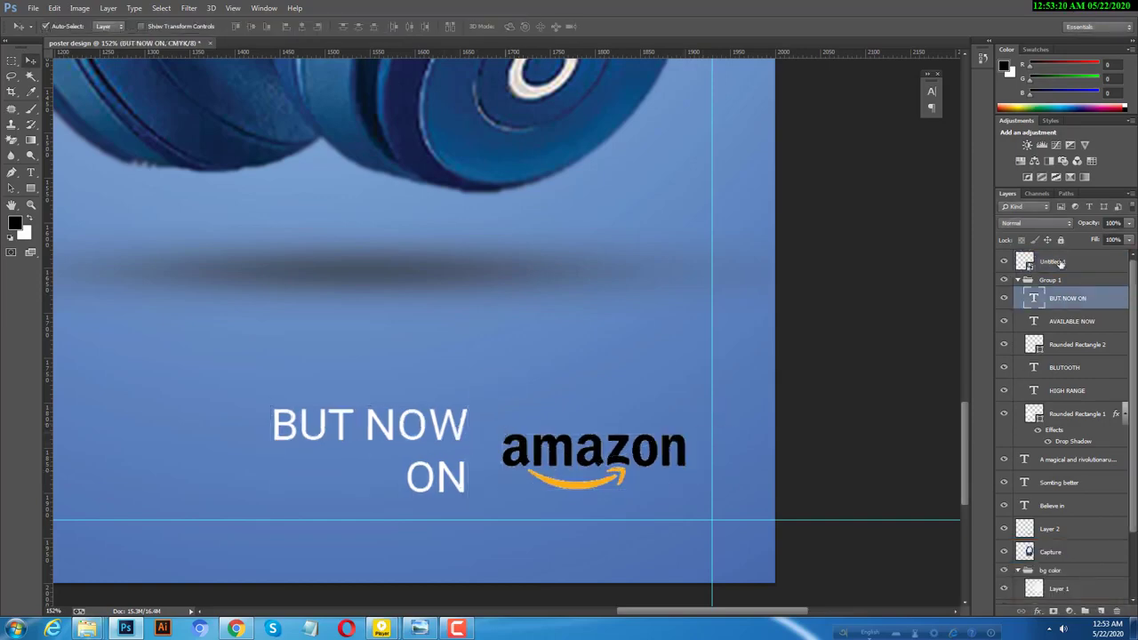
Step: Align the logo and BUY NOW ON text by their vertical centres
left_click(1052, 262, "ctrl")
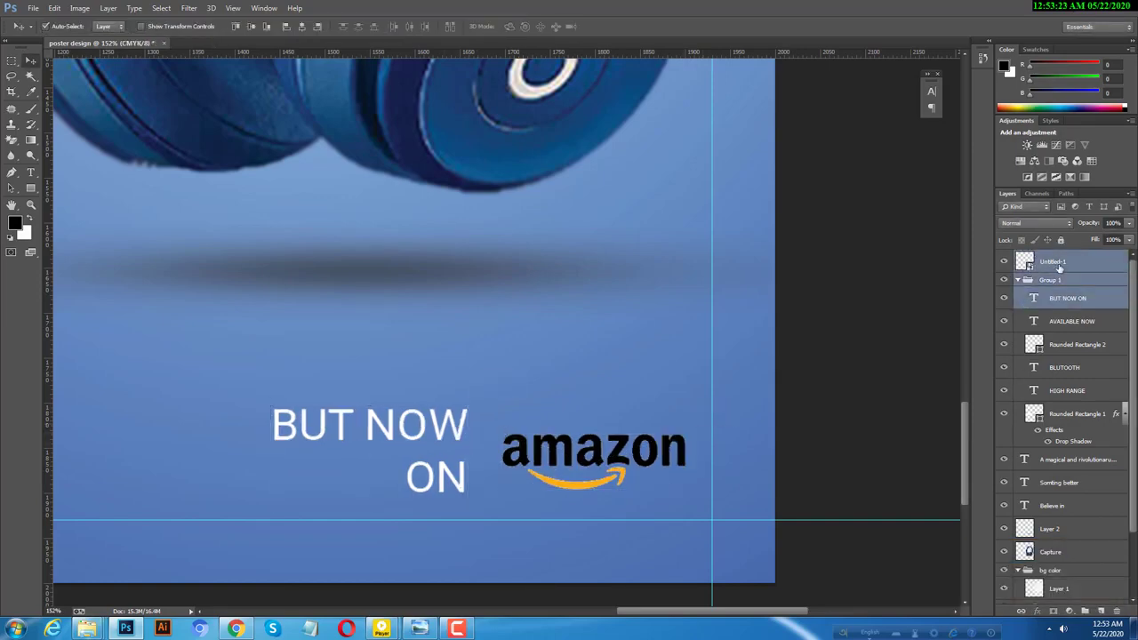
left_click(303, 26)
left_click(252, 25)
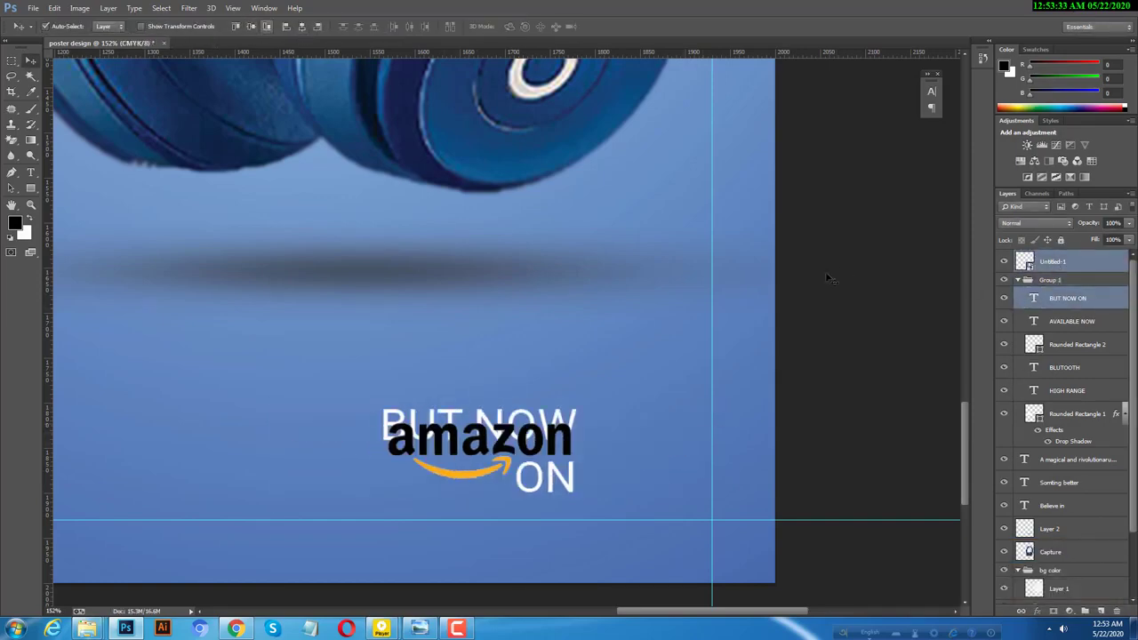
key("ctrl+alt+z")
key("ctrl+alt+z")
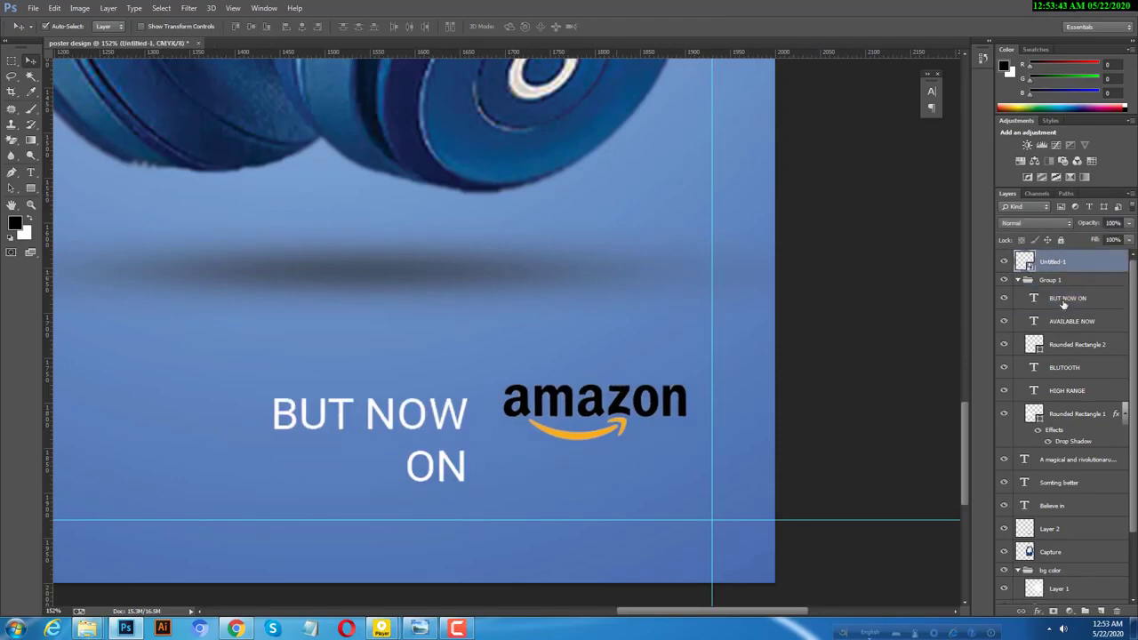
left_click(1064, 299, "ctrl")
left_click(252, 26)
scroll(552, 460, "down", 5)
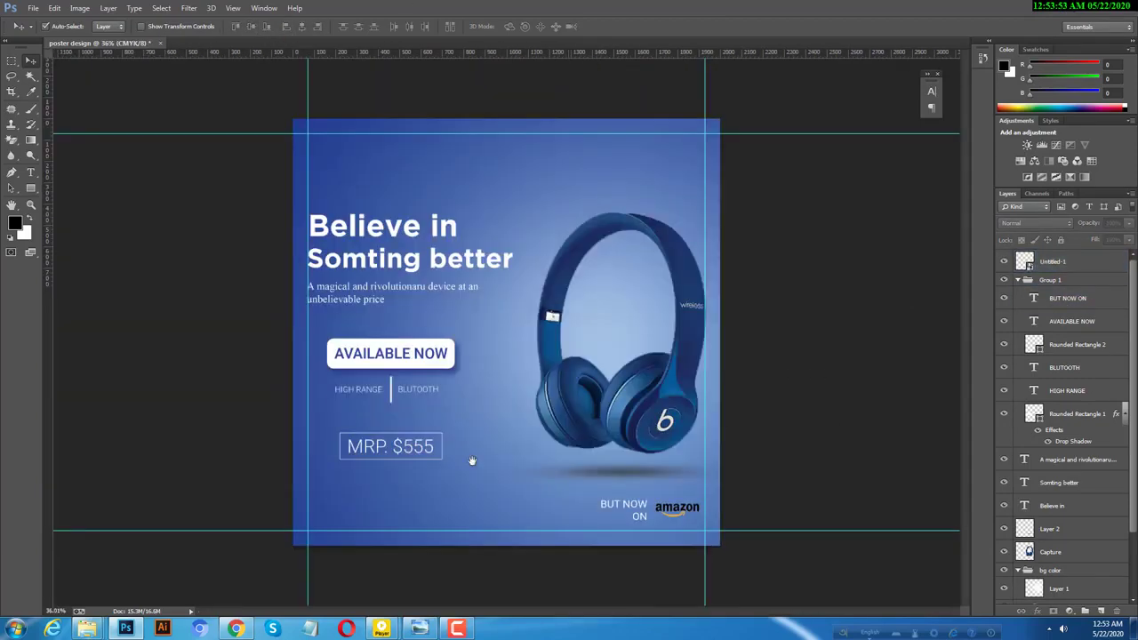
scroll(551, 461, "up", 2)
Step: Copy the white divider bar between the text and logo and stretch it taller
left_click_drag(603, 487, 594, 487)
scroll(591, 471, "up", 2)
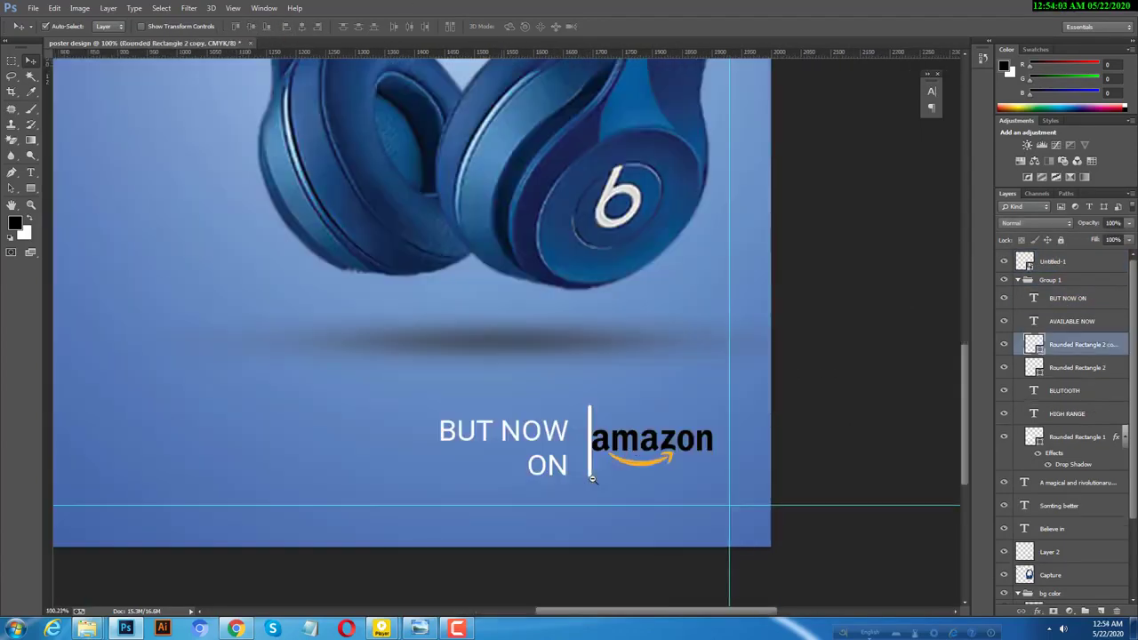
scroll(591, 471, "up", 1)
key("Left")
key("Left")
key("Left")
key("ctrl+t")
left_click_drag(577, 338, 577, 343)
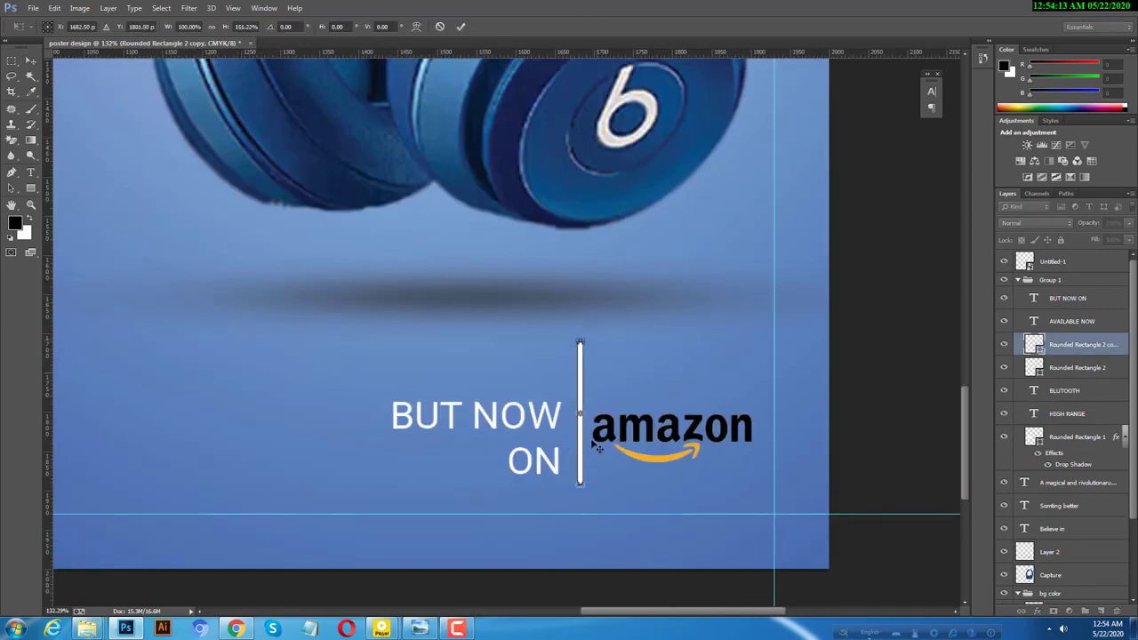
key("Return")
key("shift+Down")
Step: Scale the text, divider and amazon logo down together at the bottom right
left_click(1067, 298, "ctrl")
left_click(1053, 261, "ctrl")
scroll(582, 317, "down", 2)
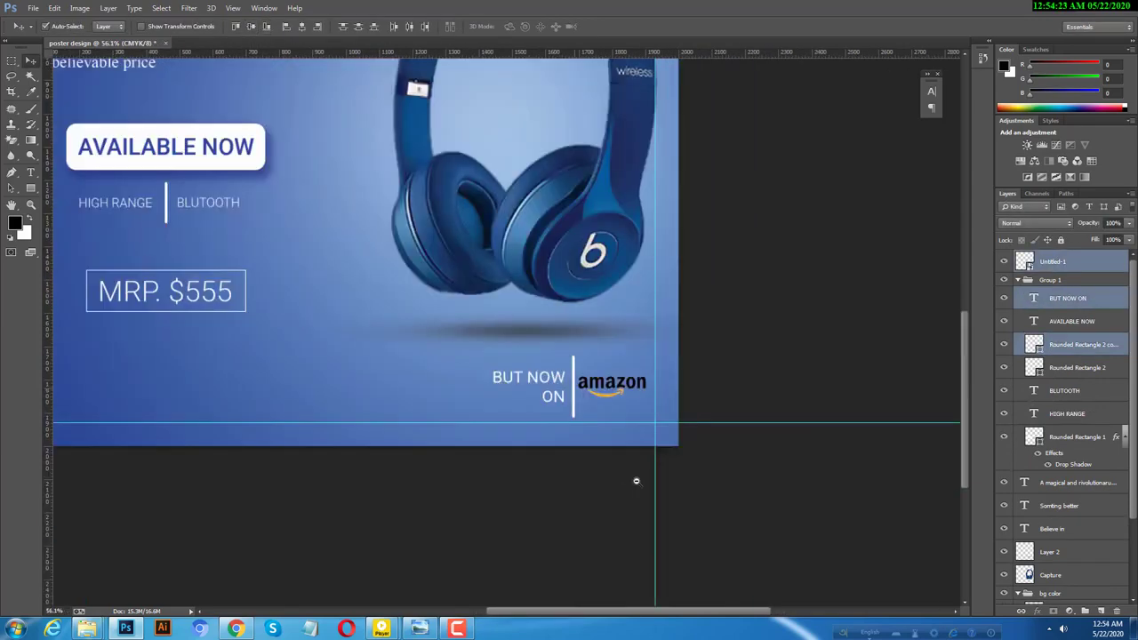
scroll(635, 475, "down", 1)
scroll(635, 475, "up", 2)
key("ctrl+t")
scroll(663, 504, "down", 1)
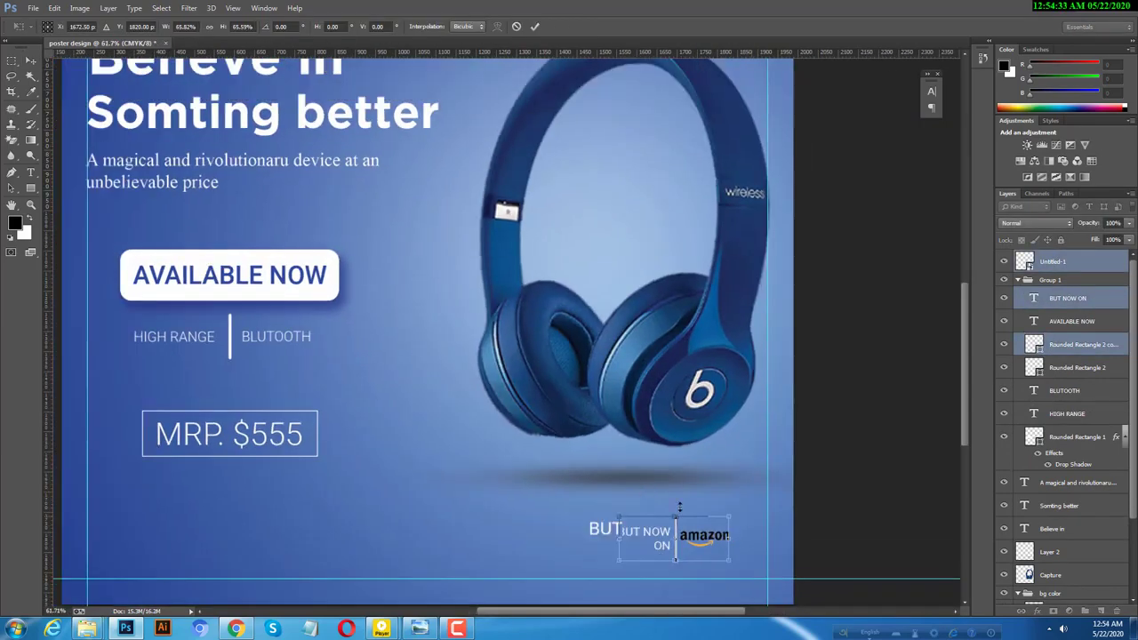
scroll(664, 504, "down", 2)
left_click_drag(752, 561, 763, 541)
key("Return")
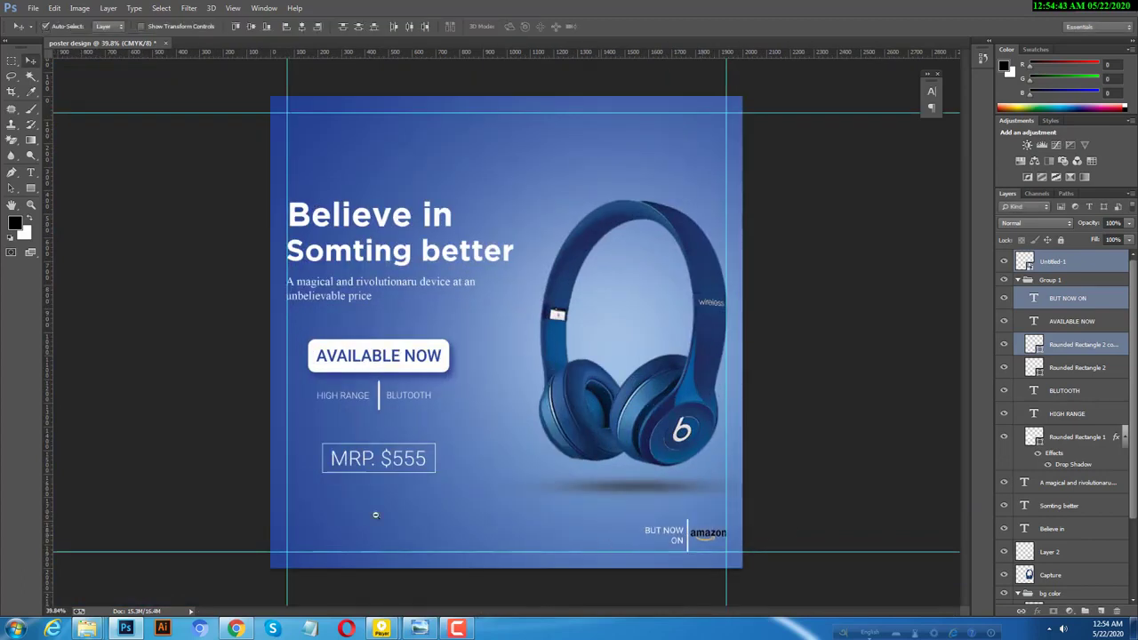
Step: Start a new footer text line at the poster's bottom left
scroll(376, 513, "down", 1)
key("t")
left_click(328, 513)
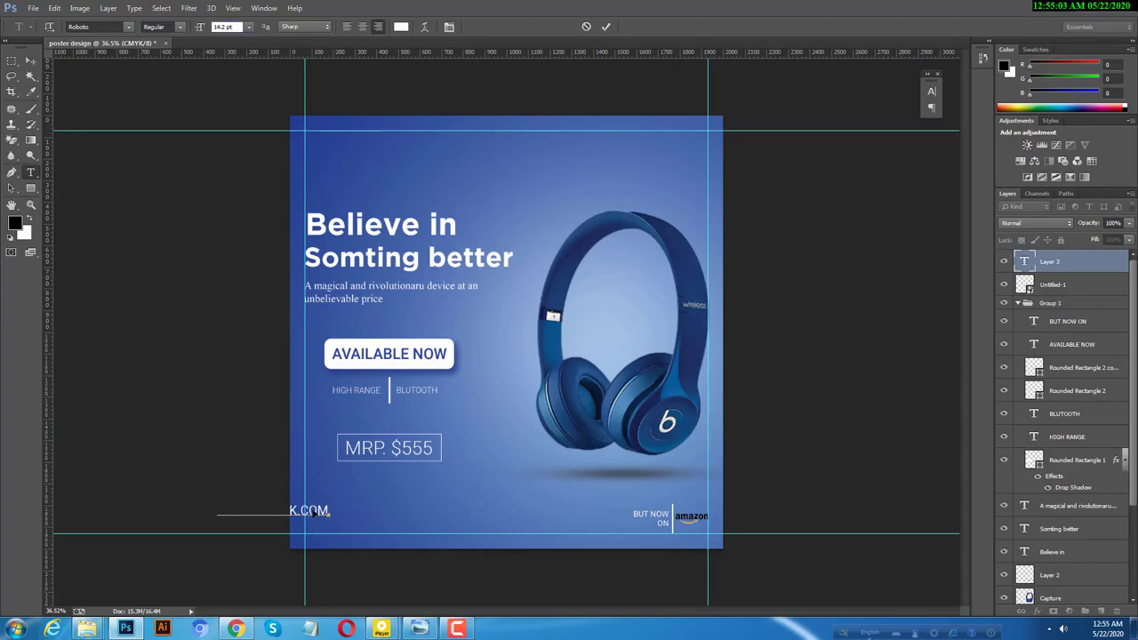
Step: Set the footer text to 10 pt Gotham Book
key("ctrl+a")
left_click_drag(200, 26, 182, 7)
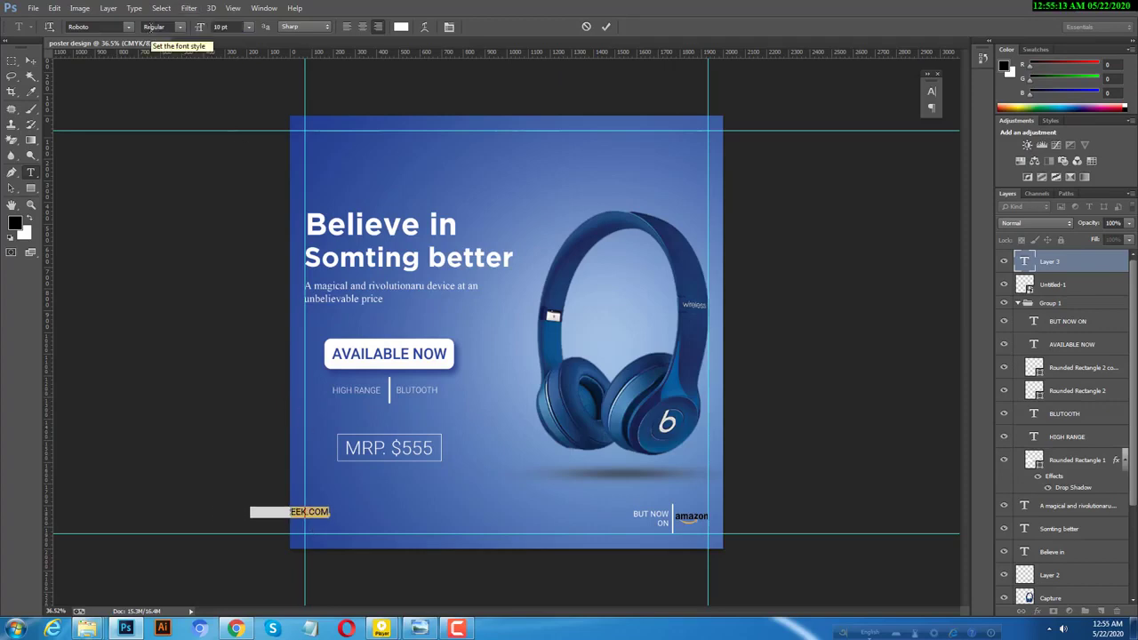
left_click(89, 26)
key("Down")
left_click(180, 27)
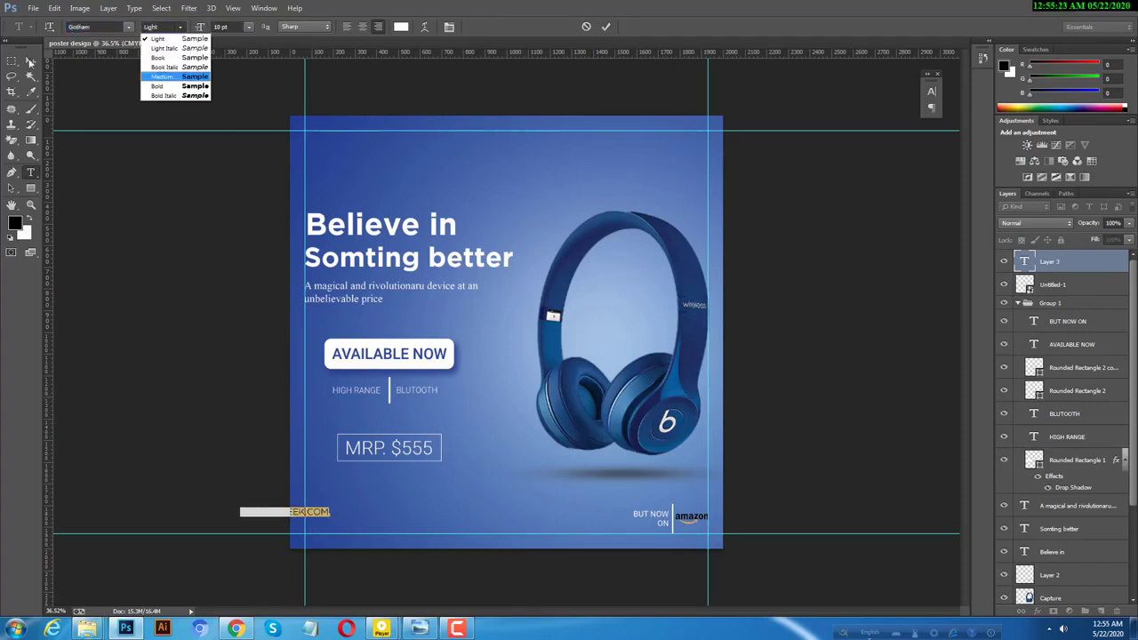
left_click(30, 60)
Step: Retype the footer as Designfreek.com and left-align it
left_click_drag(372, 519, 464, 532)
scroll(400, 529, "up", 3)
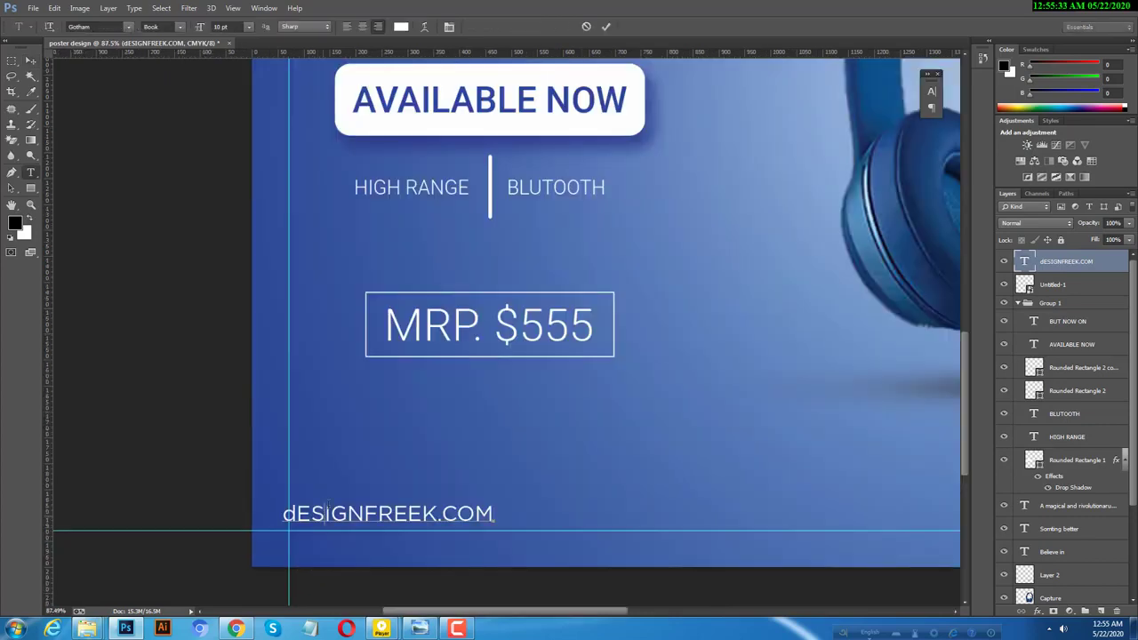
double_click(329, 513)
type("De")
left_click(345, 28)
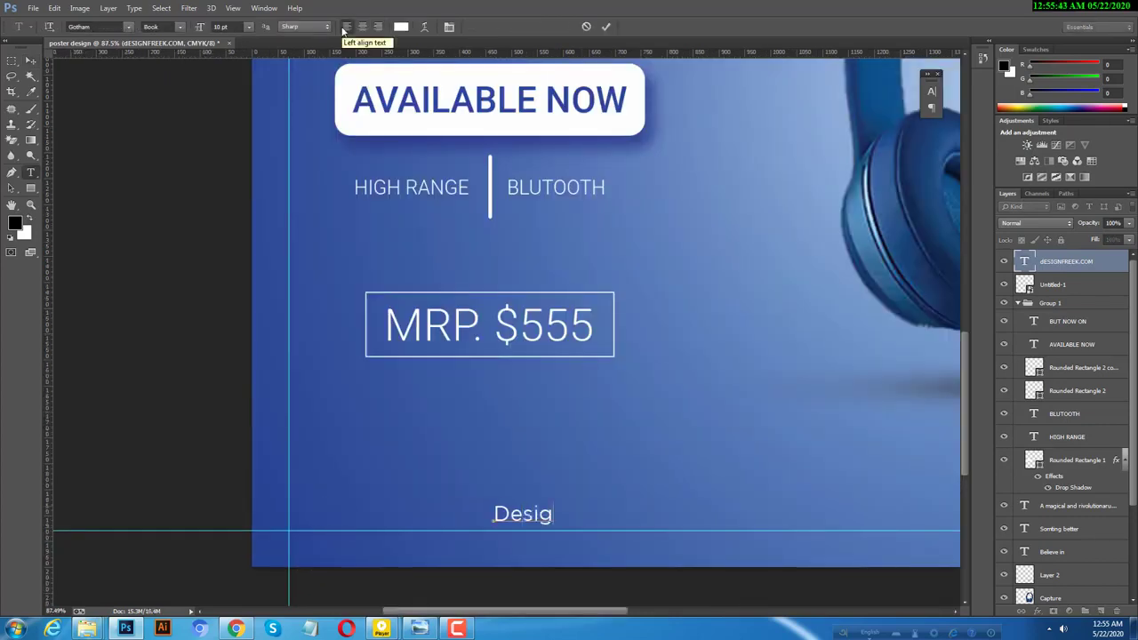
Step: Move Designfreek.com onto the left guide at the poster's bottom left
left_click(30, 61)
left_click_drag(584, 513, 384, 503)
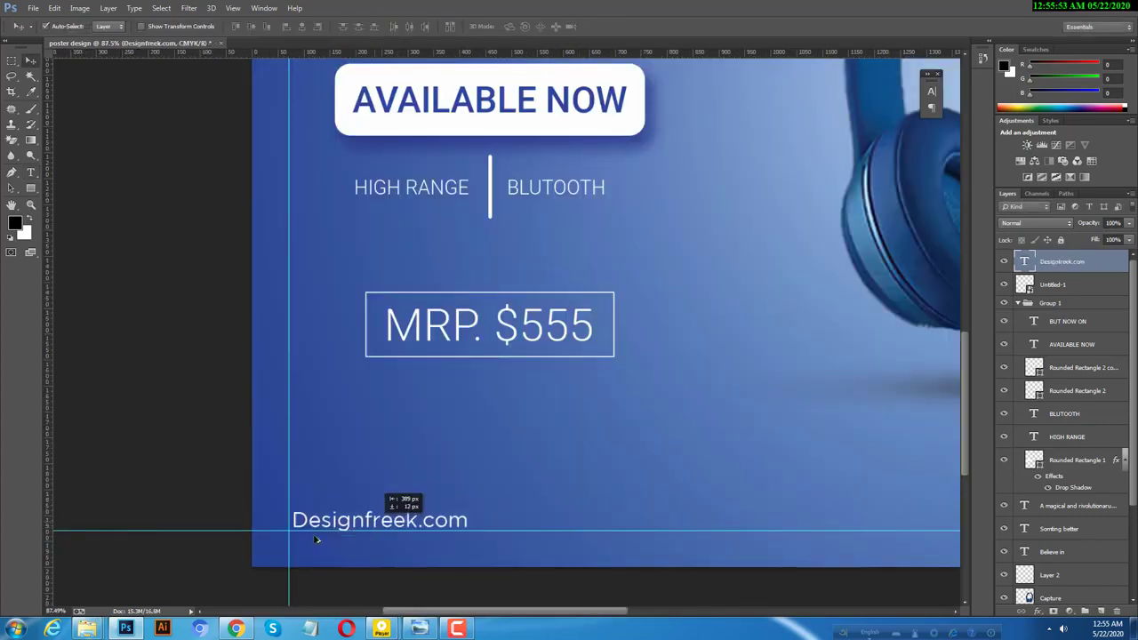
scroll(384, 503, "up", 2)
scroll(534, 463, "down", 3)
scroll(833, 338, "down", 3)
scroll(800, 287, "up", 1)
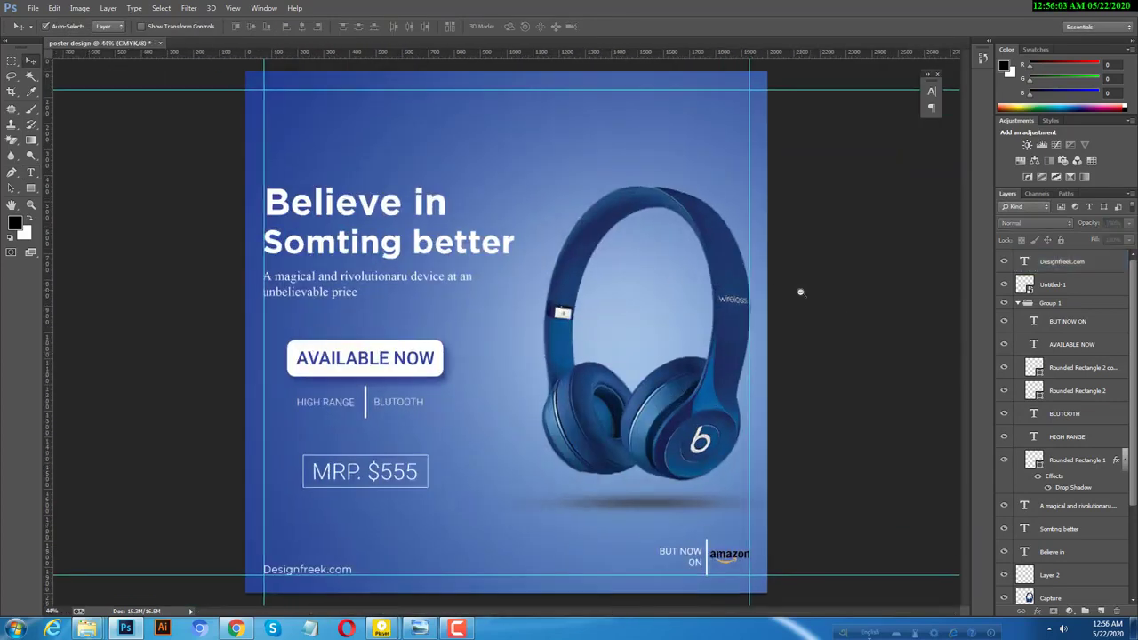
scroll(790, 241, "down", 2)
Step: Bring up Save As to store the poster as poster design.psd
scroll(1067, 401, "down", 3)
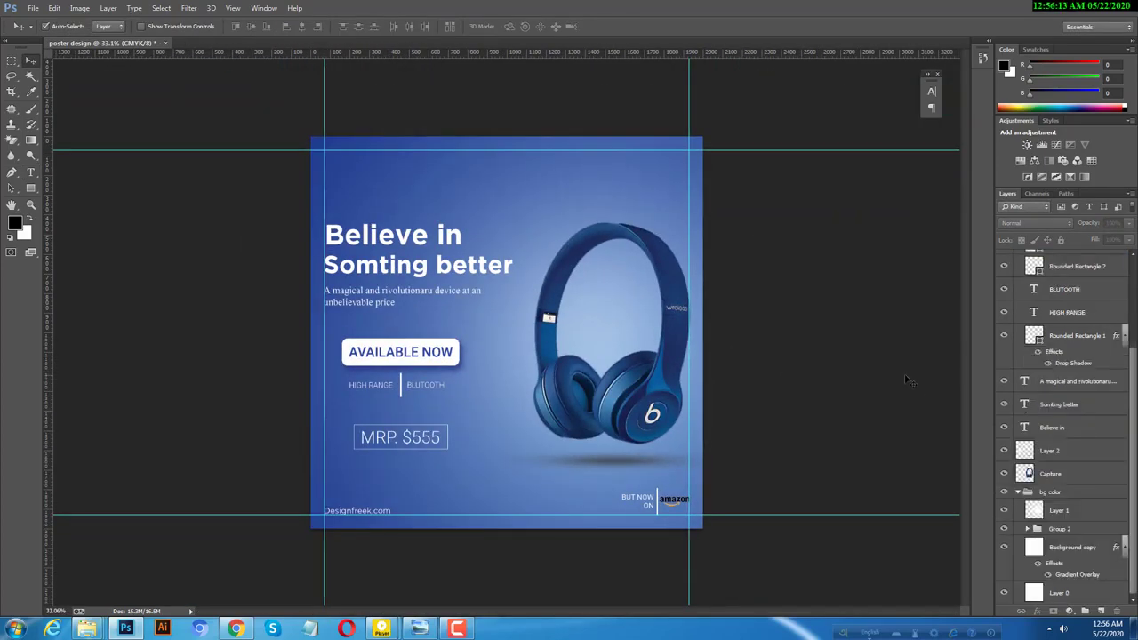
left_click(33, 8)
left_click(43, 113)
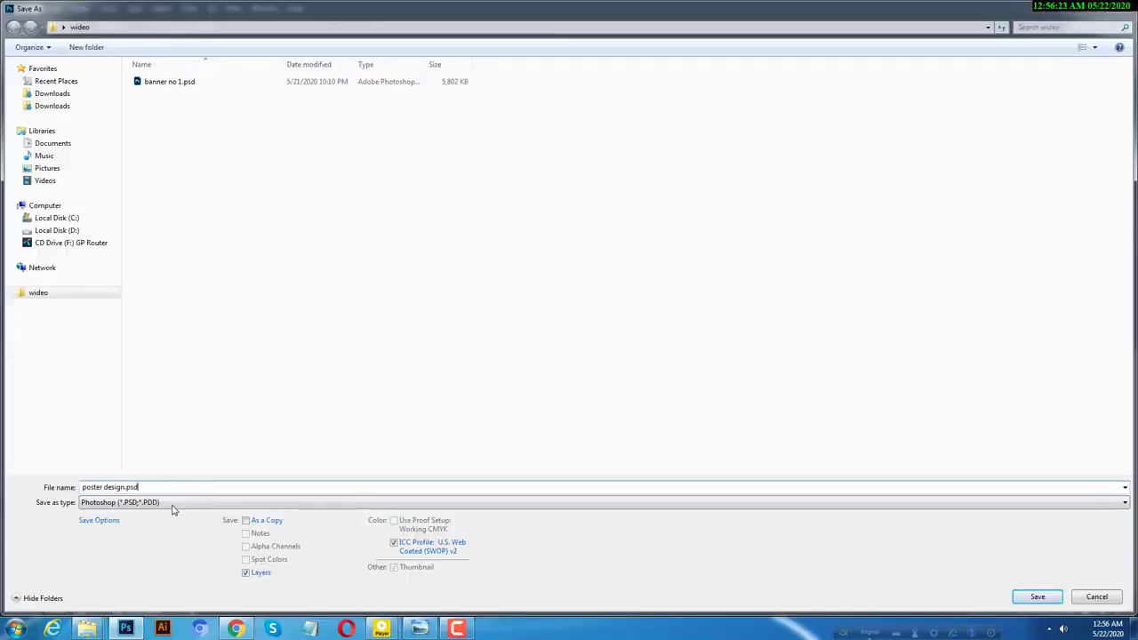